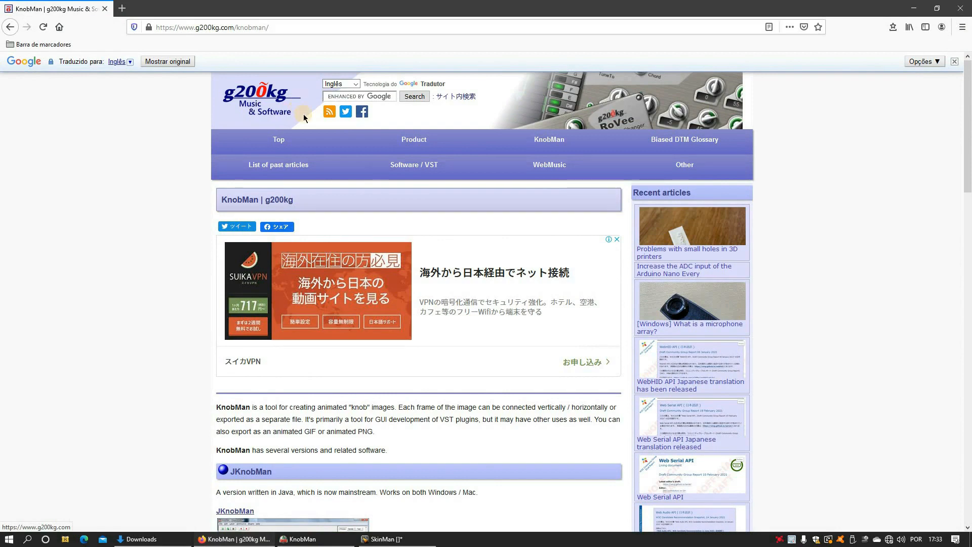
Look through the KnobMan web page, from JKnobMan and WebKnobMan down to the SkinMan and KnobMan3D sections.
{"action": "scroll", "coordinate": [324, 231], "scroll_direction": "down", "scroll_amount": 7}
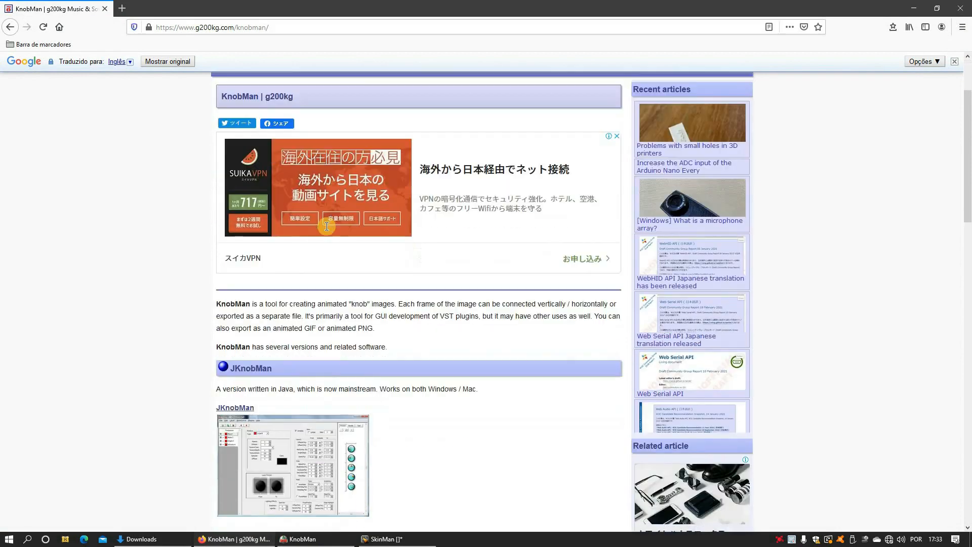
{"action": "scroll", "coordinate": [328, 228], "scroll_direction": "down", "scroll_amount": 4}
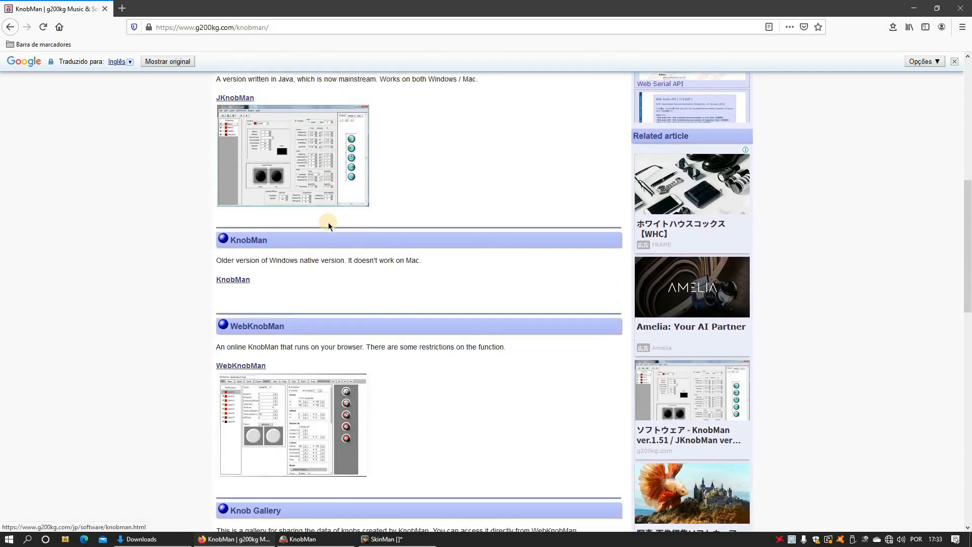
{"action": "scroll", "coordinate": [330, 225], "scroll_direction": "down", "scroll_amount": 1}
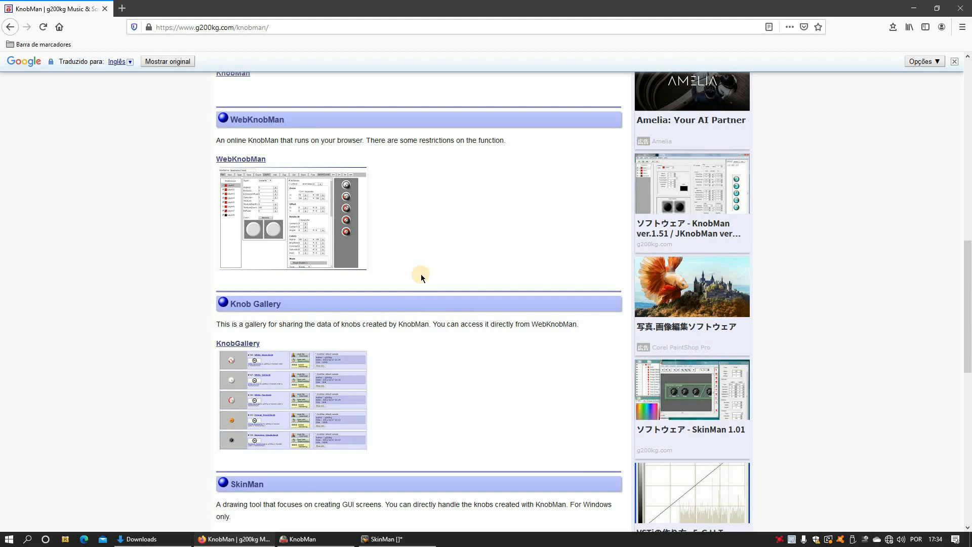
{"action": "scroll", "coordinate": [421, 274], "scroll_direction": "down", "scroll_amount": 4}
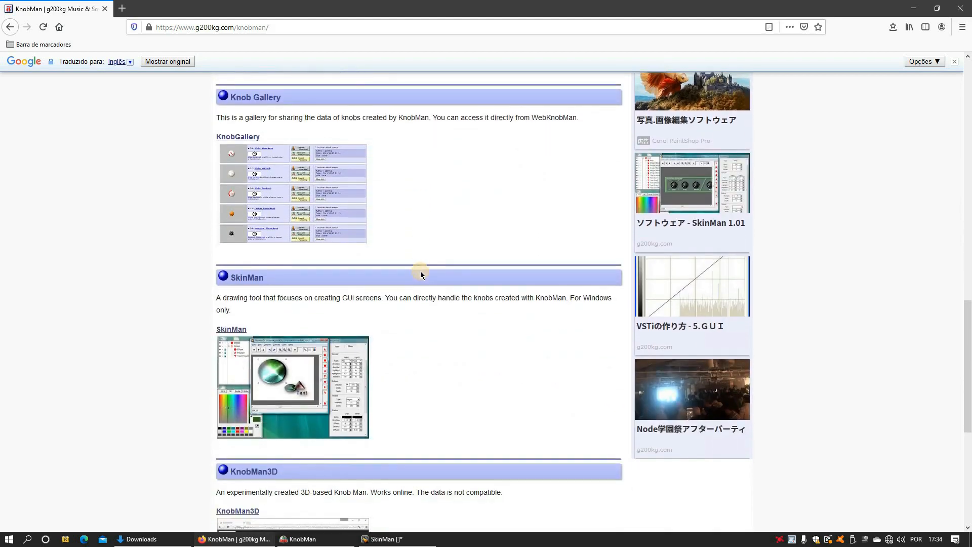
{"action": "scroll", "coordinate": [420, 274], "scroll_direction": "down", "scroll_amount": 1}
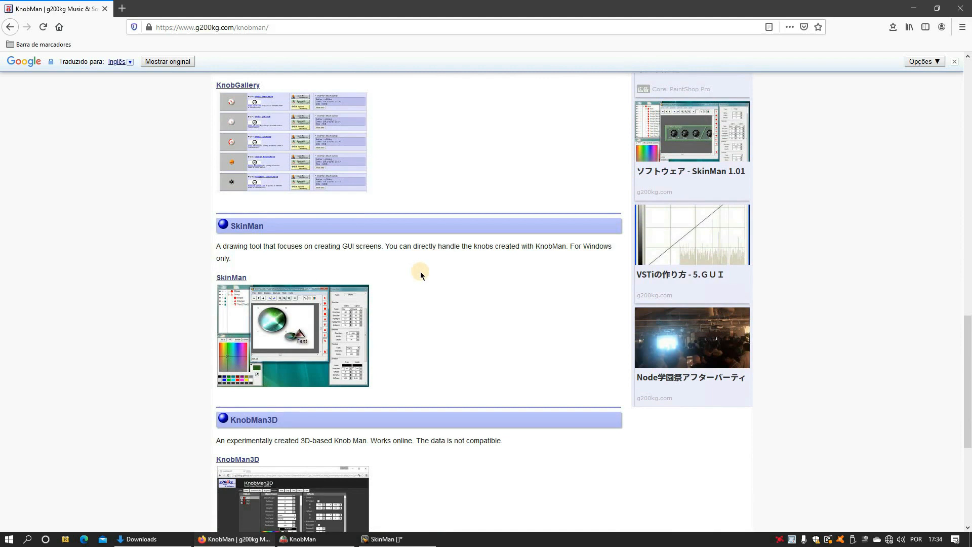
Bring up the KnobMan and SkinMan programs briefly and return to the web page in Firefox.
{"action": "left_click", "coordinate": [303, 540]}
{"action": "left_click", "coordinate": [302, 540]}
{"action": "left_click", "coordinate": [383, 539]}
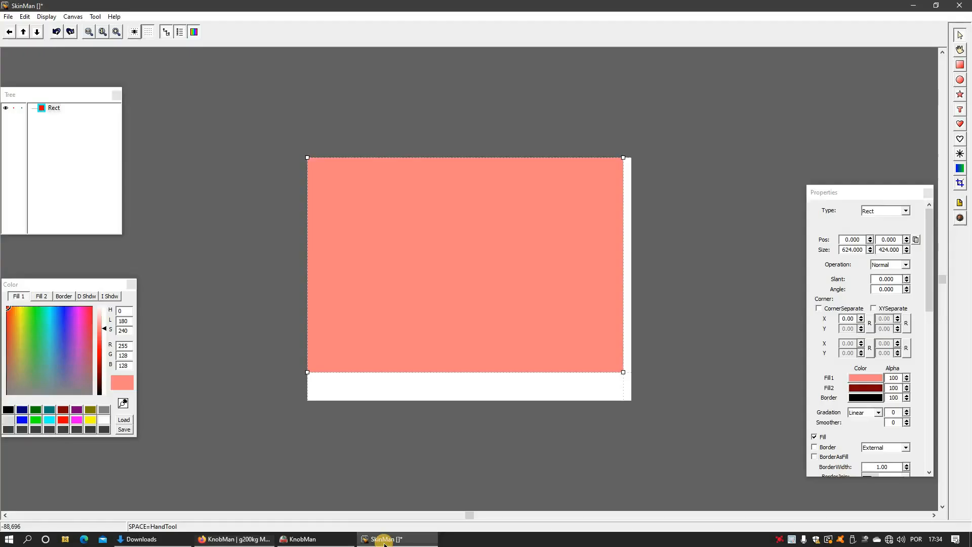
{"action": "left_click", "coordinate": [383, 539]}
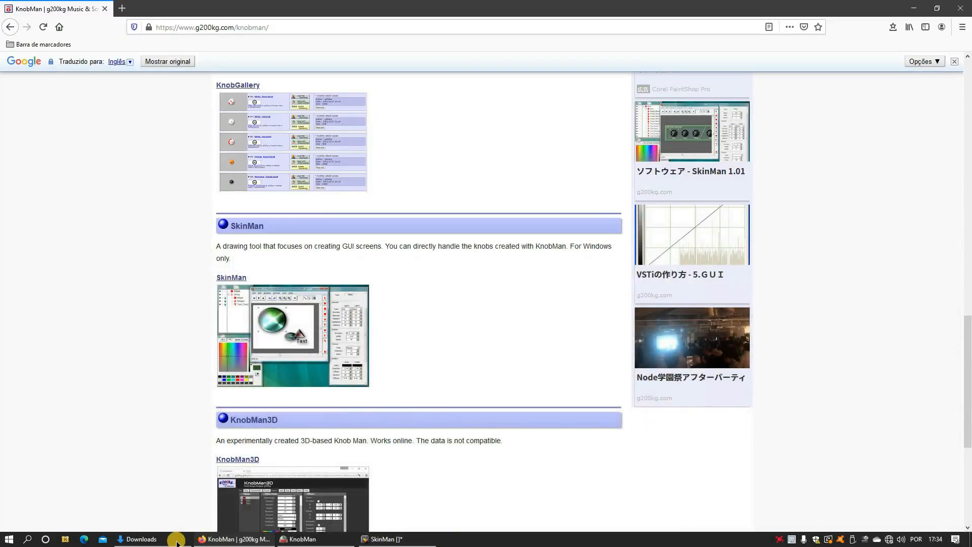
Switch to File Explorer, open the TUT folder in Downloads, and view and close the background text file.
{"action": "left_click", "coordinate": [167, 540]}
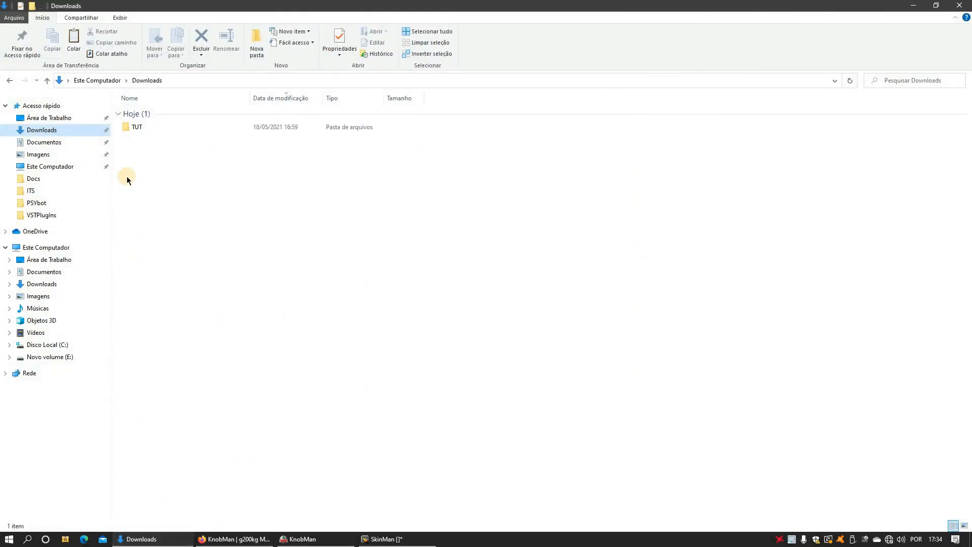
{"action": "double_click", "coordinate": [134, 129]}
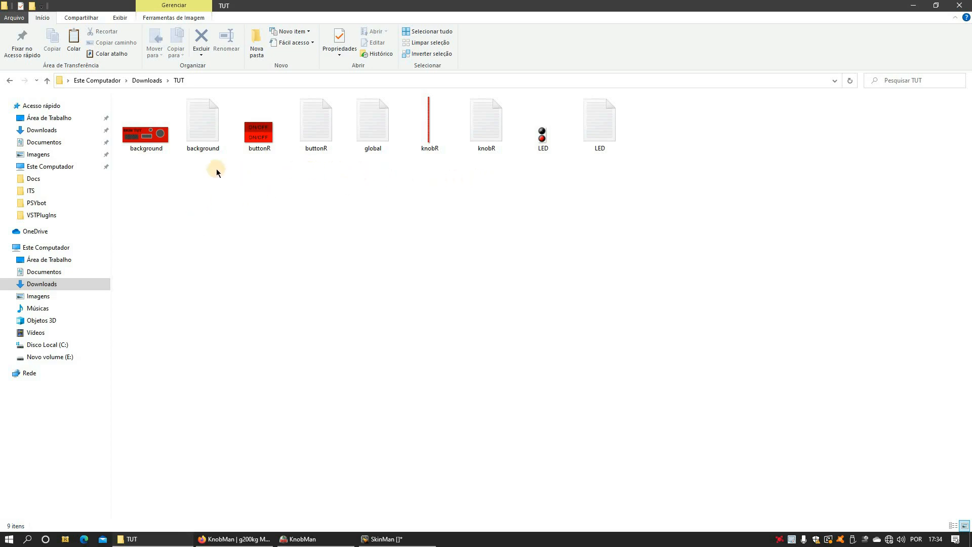
{"action": "left_click", "coordinate": [142, 150]}
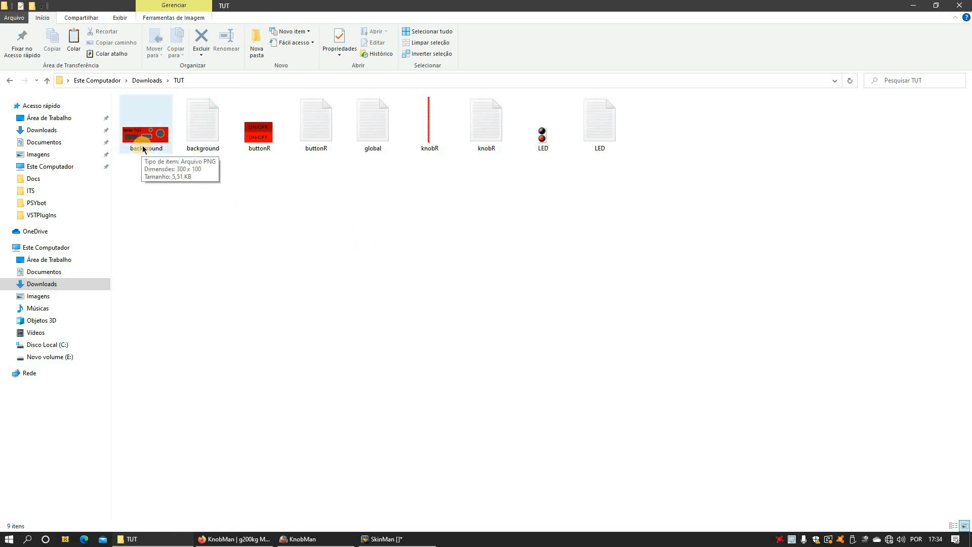
{"action": "left_click", "coordinate": [197, 147]}
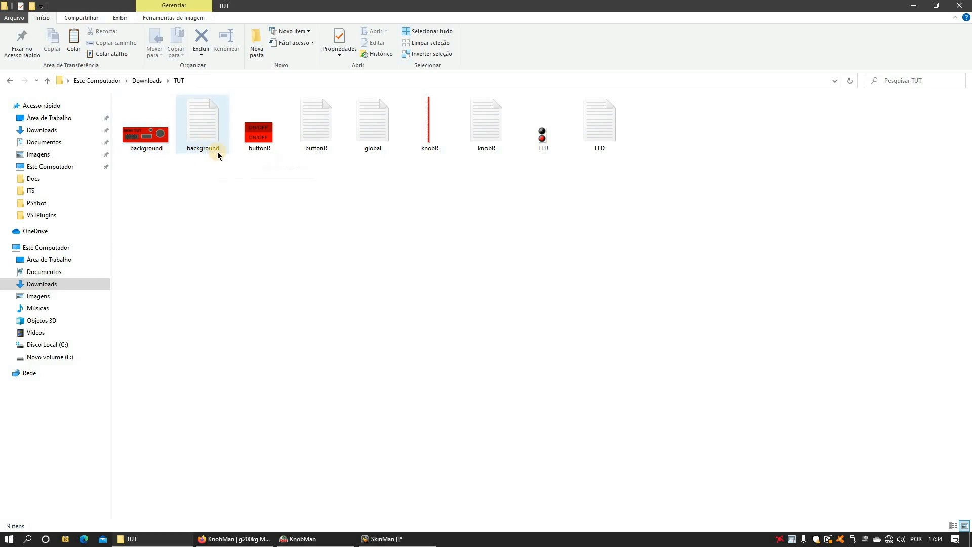
{"action": "left_click", "coordinate": [245, 157]}
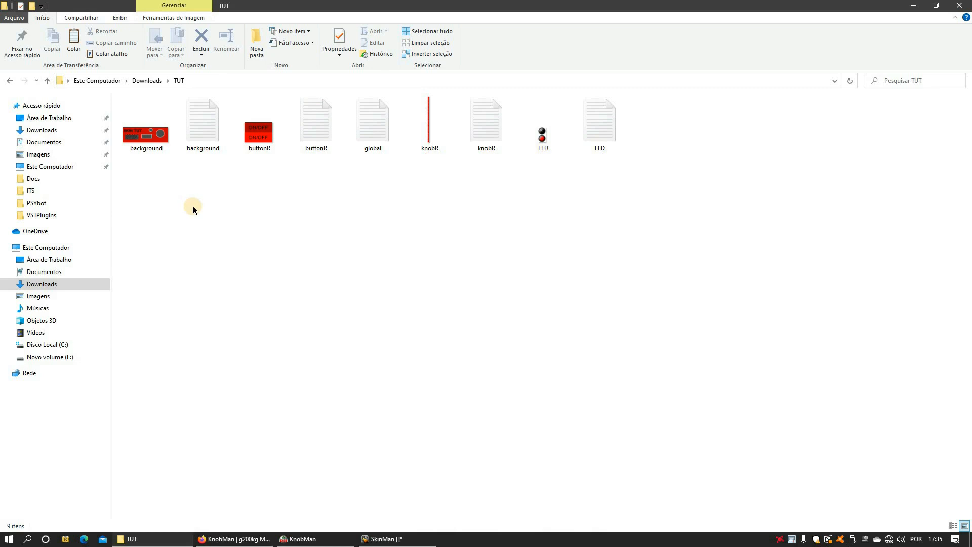
{"action": "double_click", "coordinate": [198, 138]}
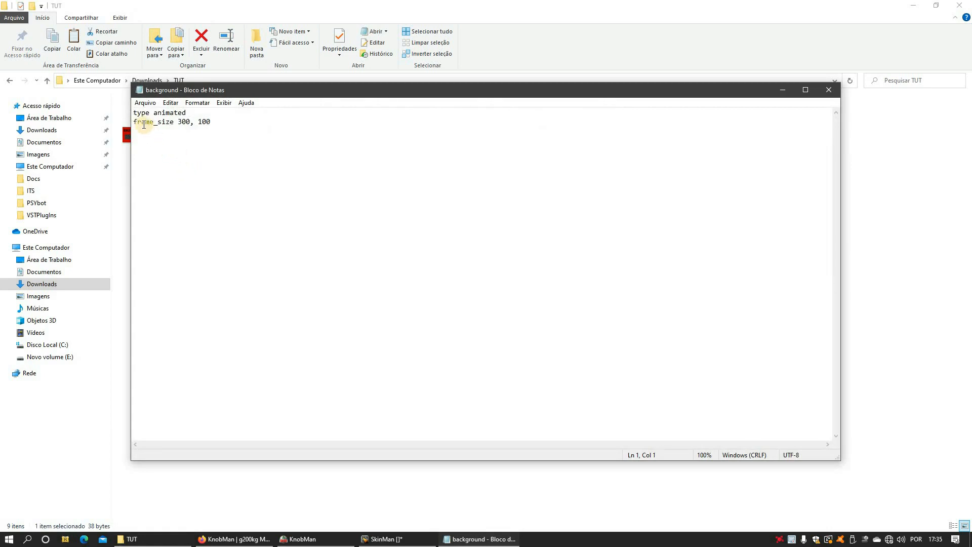
{"action": "left_click", "coordinate": [828, 90]}
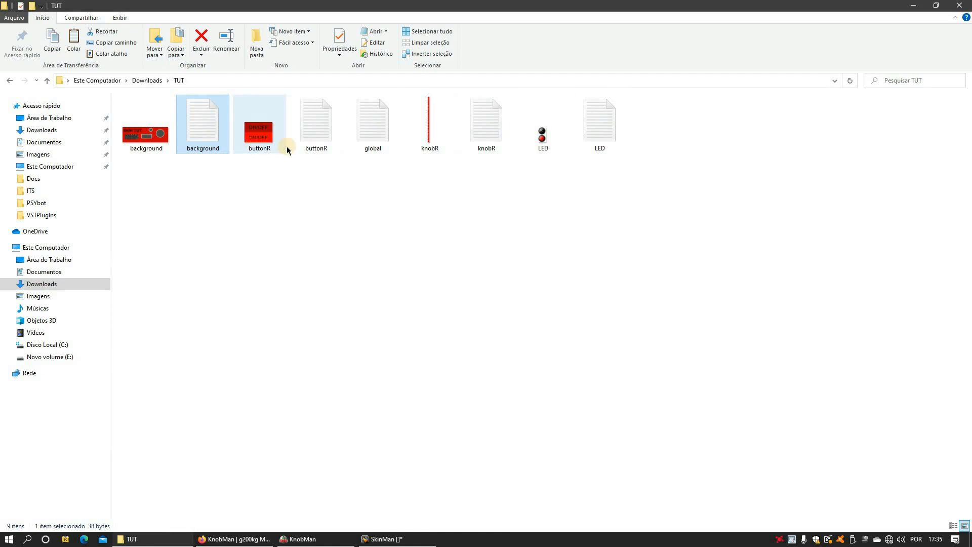
Open the buttonR text file and change its mouse_response value to stepped.
{"action": "double_click", "coordinate": [314, 133]}
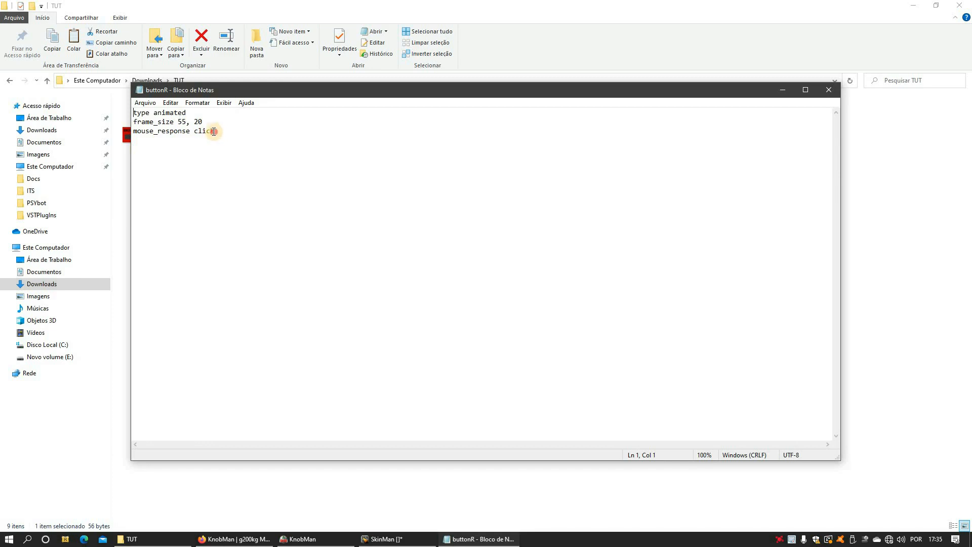
{"action": "left_click_drag", "start_coordinate": [215, 133], "coordinate": [195, 133]}
{"action": "type", "text": "stepped"}
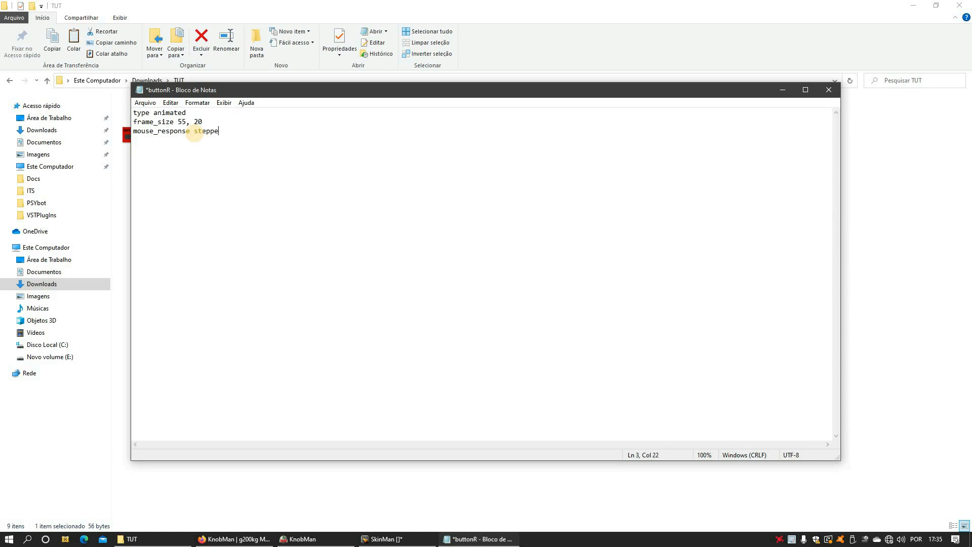
Set mouse_response to click in the buttonR text file, save it and close it.
{"action": "key", "text": "BackSpace"}
{"action": "key", "text": "BackSpace"}
{"action": "key", "text": "BackSpace"}
{"action": "key", "text": "BackSpace"}
{"action": "key", "text": "BackSpace"}
{"action": "key", "text": "BackSpace"}
{"action": "type", "text": "click"}
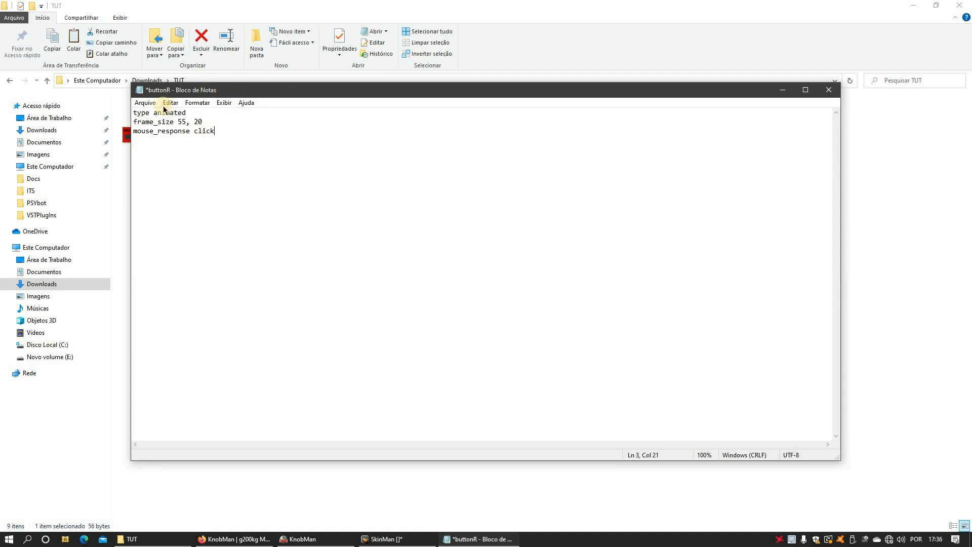
{"action": "left_click", "coordinate": [145, 102]}
{"action": "left_click", "coordinate": [157, 147]}
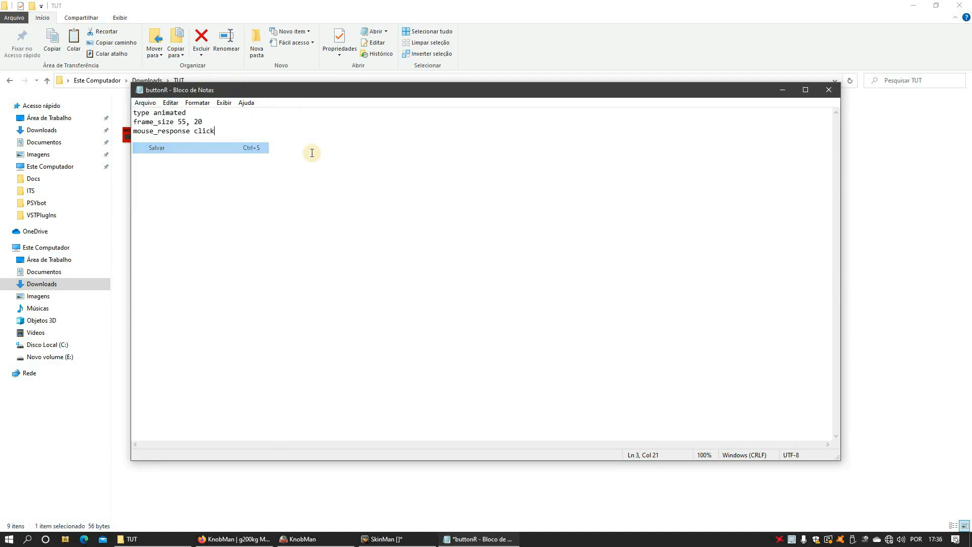
{"action": "left_click", "coordinate": [833, 89]}
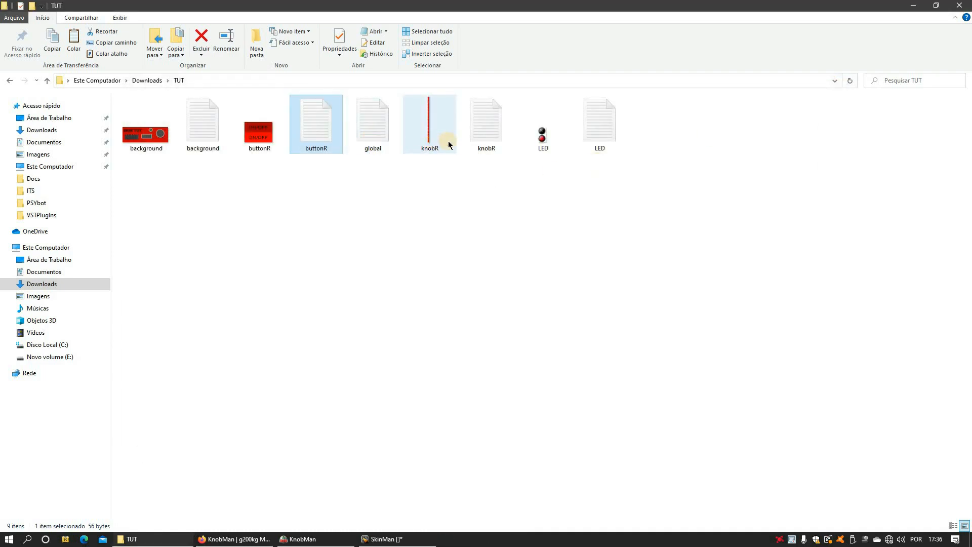
Open the knobR text file and change its mouse_response value to horiz.
{"action": "double_click", "coordinate": [483, 133]}
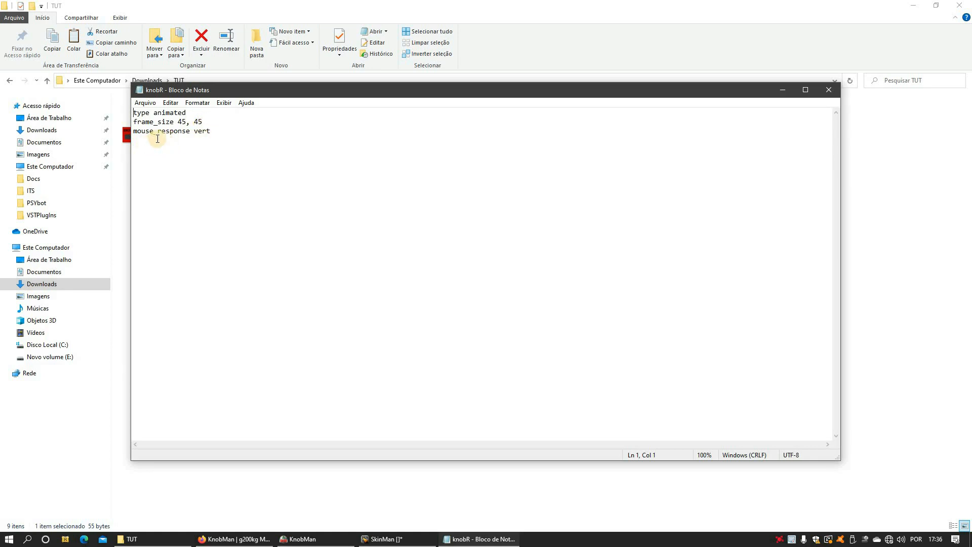
{"action": "left_click_drag", "start_coordinate": [212, 131], "coordinate": [193, 132]}
{"action": "type", "text": "horiz"}
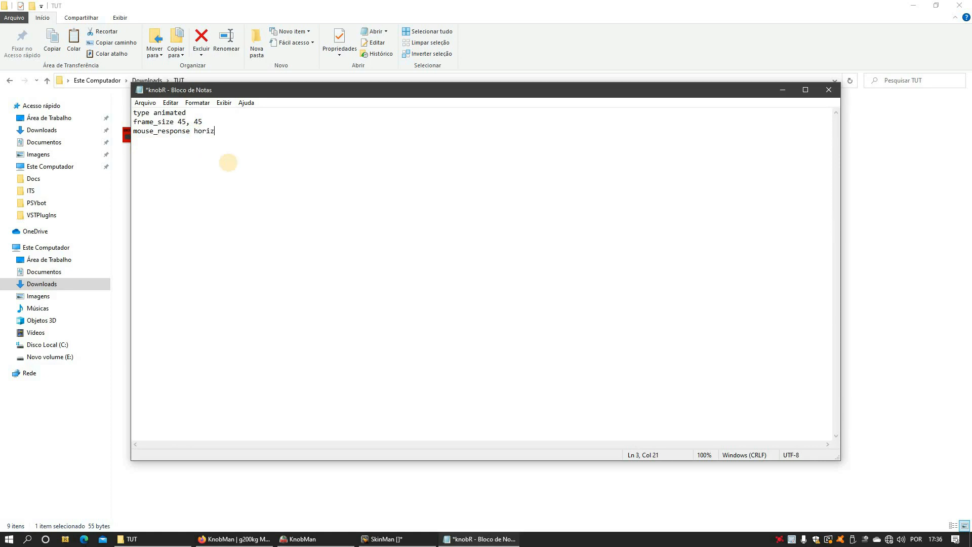
Replace the mouse_response value in the knobR text file with rotary.
{"action": "key", "text": "BackSpace"}
{"action": "key", "text": "BackSpace"}
{"action": "key", "text": "BackSpace"}
{"action": "key", "text": "BackSpace"}
{"action": "key", "text": "BackSpace"}
{"action": "key", "text": "BackSpace"}
{"action": "type", "text": "rotary"}
Set mouse_response to vert in the knobR text file, save it and close it.
{"action": "key", "text": "BackSpace"}
{"action": "key", "text": "BackSpace"}
{"action": "key", "text": "BackSpace"}
{"action": "key", "text": "BackSpace"}
{"action": "key", "text": "BackSpace"}
{"action": "type", "text": "vert"}
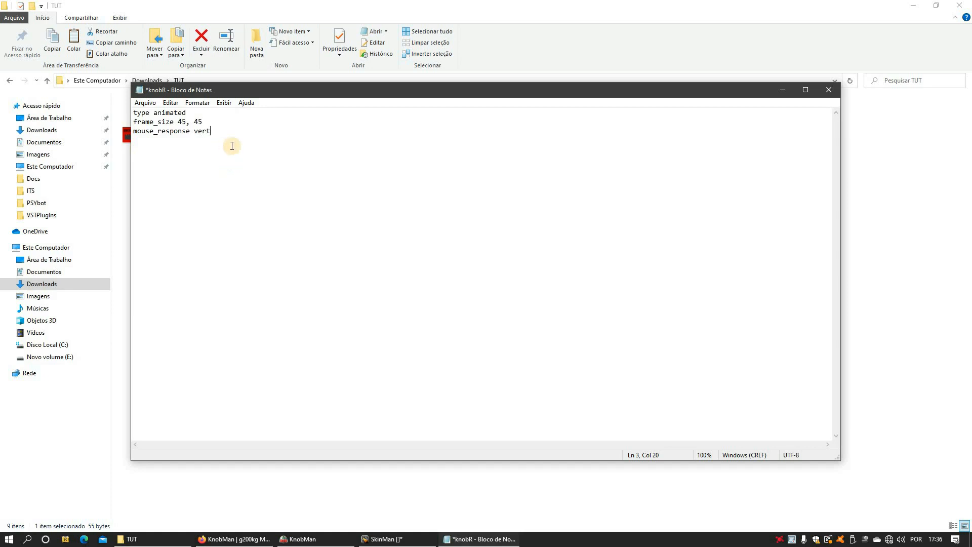
{"action": "left_click", "coordinate": [150, 103]}
{"action": "left_click", "coordinate": [162, 152]}
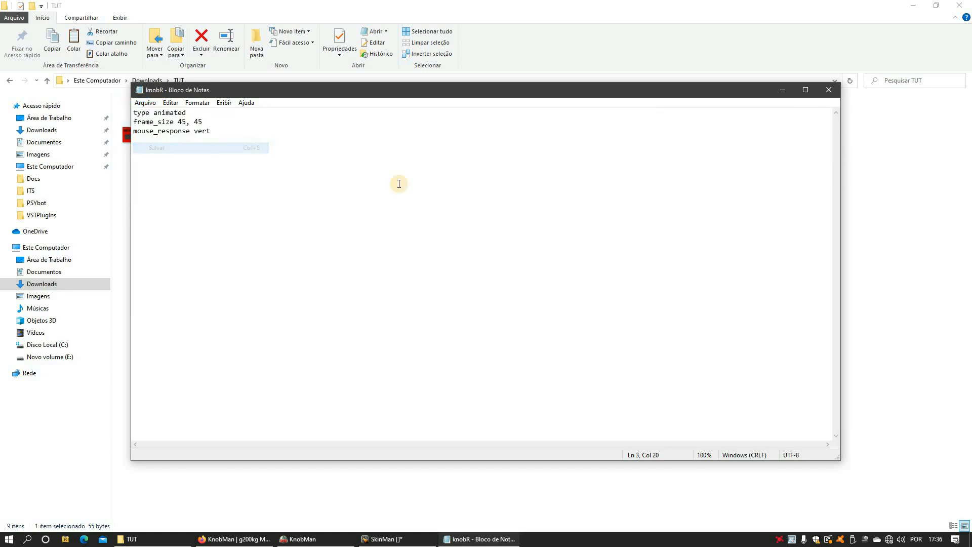
{"action": "left_click", "coordinate": [823, 93]}
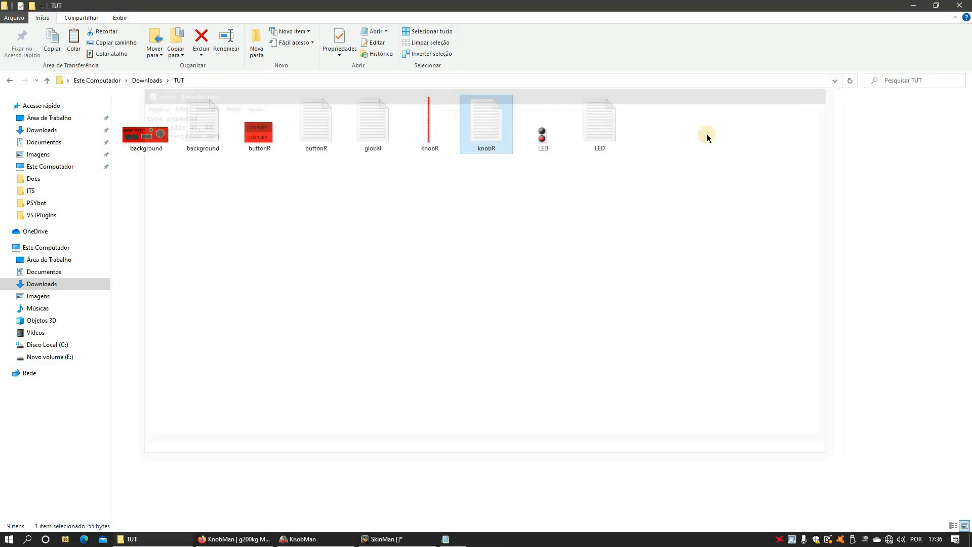
Open the LED text file to read its type and frame_size settings, and close it.
{"action": "double_click", "coordinate": [594, 135]}
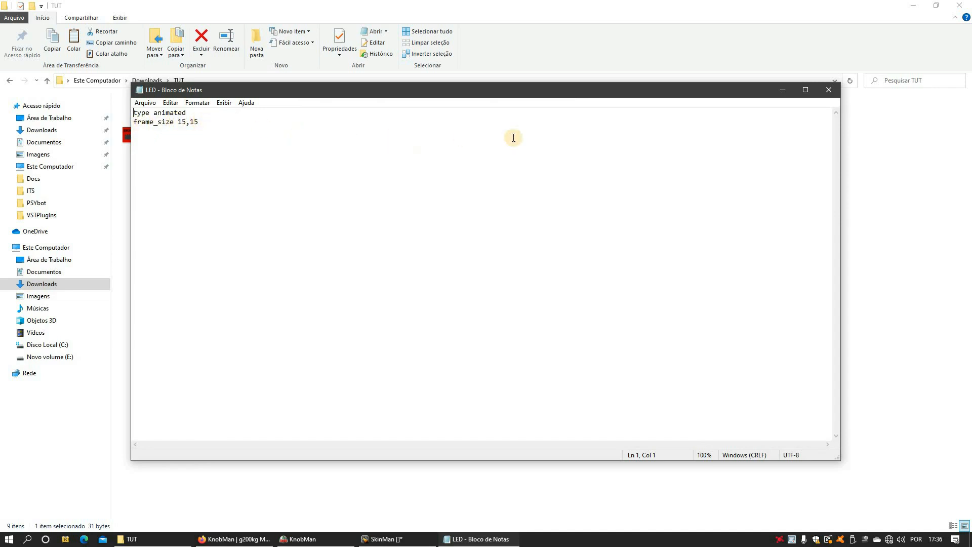
{"action": "left_click", "coordinate": [829, 94]}
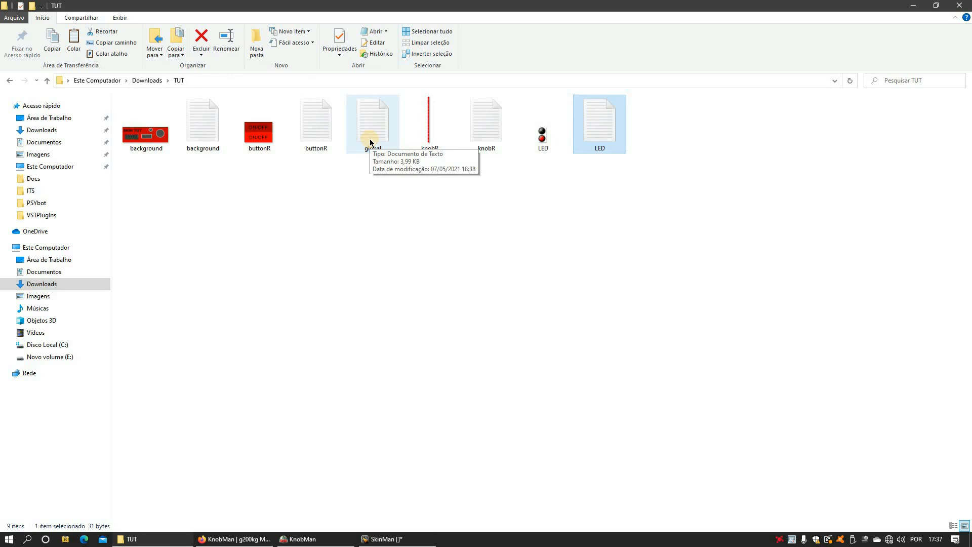
Open the global text file and review its font notes and FONT_CATEGORY definitions, returning to the beginning.
{"action": "double_click", "coordinate": [369, 137]}
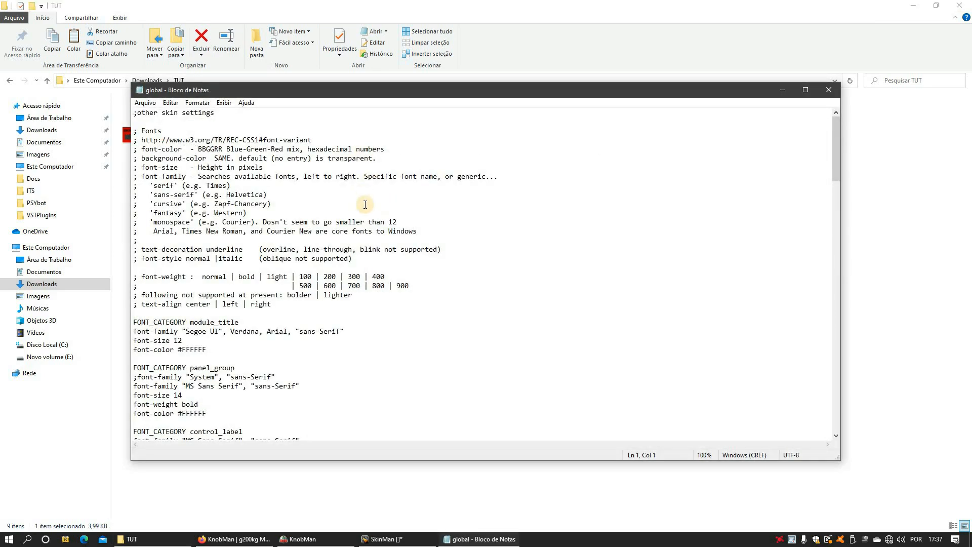
{"action": "scroll", "coordinate": [373, 224], "scroll_direction": "down", "scroll_amount": 5}
{"action": "scroll", "coordinate": [372, 225], "scroll_direction": "down", "scroll_amount": 6}
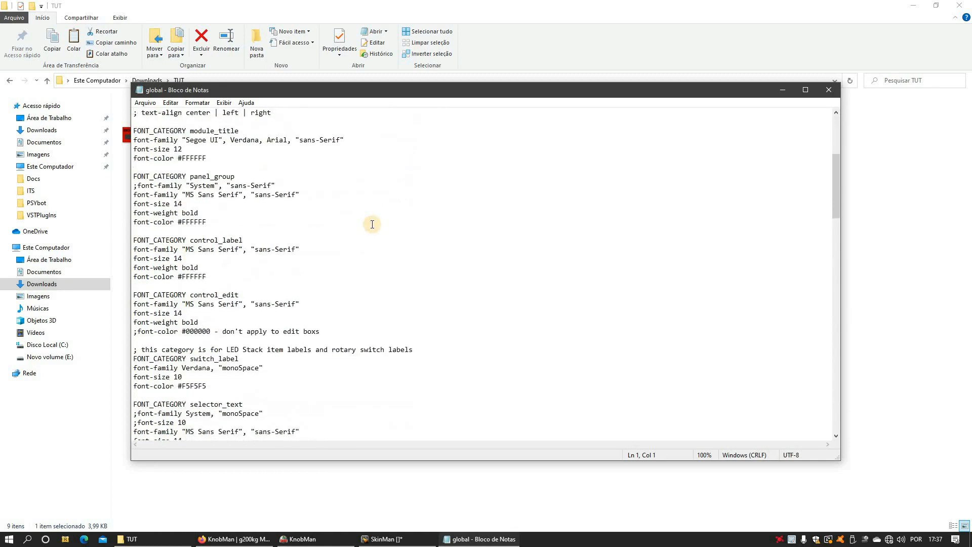
{"action": "scroll", "coordinate": [374, 222], "scroll_direction": "down", "scroll_amount": 5}
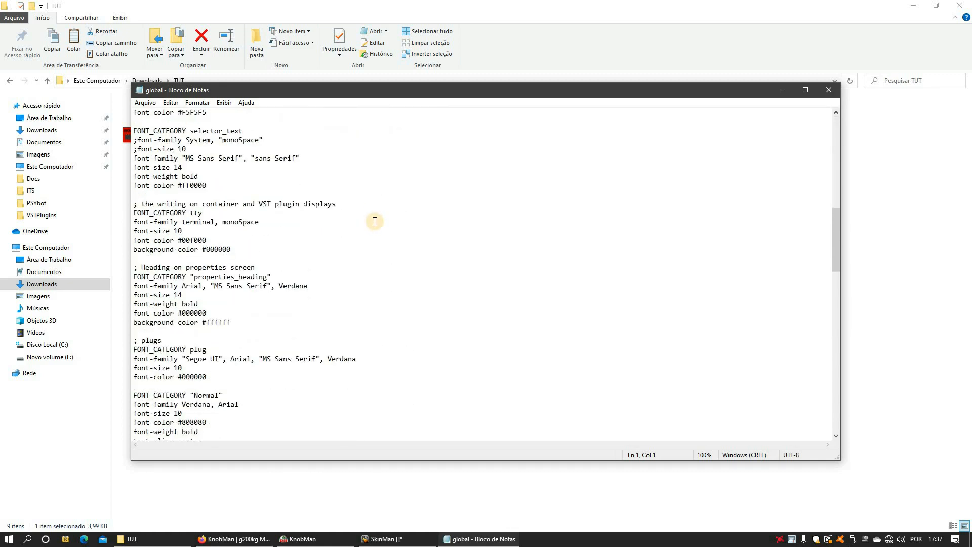
{"action": "scroll", "coordinate": [374, 221], "scroll_direction": "down", "scroll_amount": 1}
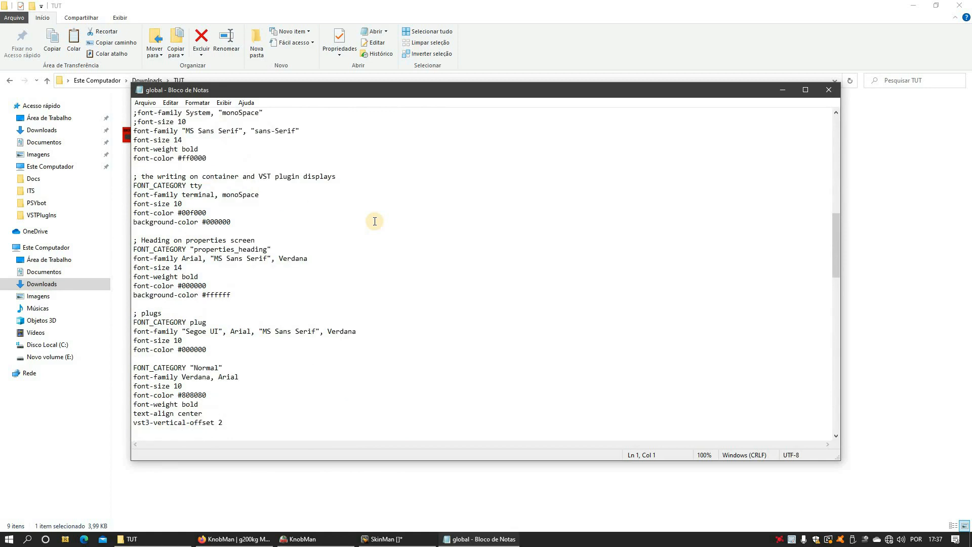
{"action": "scroll", "coordinate": [375, 221], "scroll_direction": "down", "scroll_amount": 1}
{"action": "scroll", "coordinate": [375, 221], "scroll_direction": "down", "scroll_amount": 5}
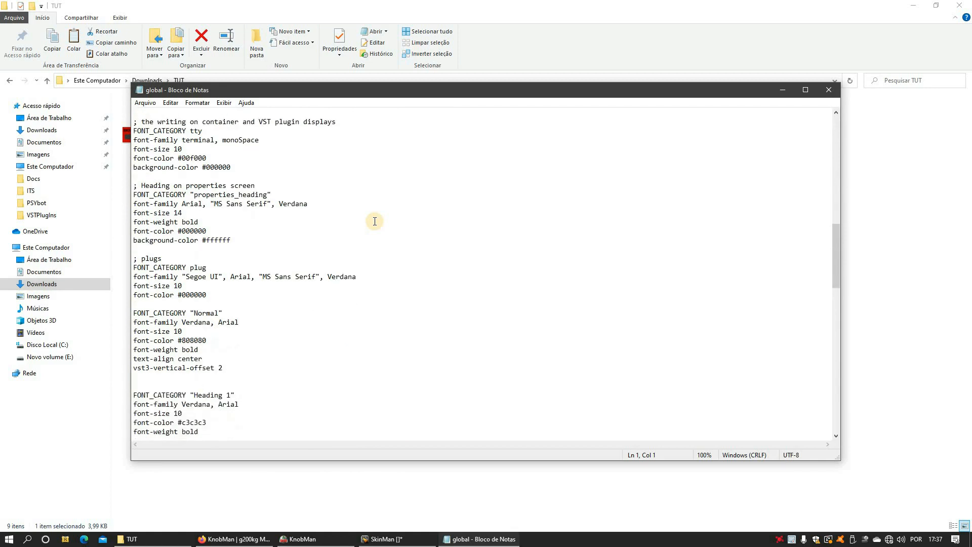
{"action": "scroll", "coordinate": [375, 221], "scroll_direction": "down", "scroll_amount": 2}
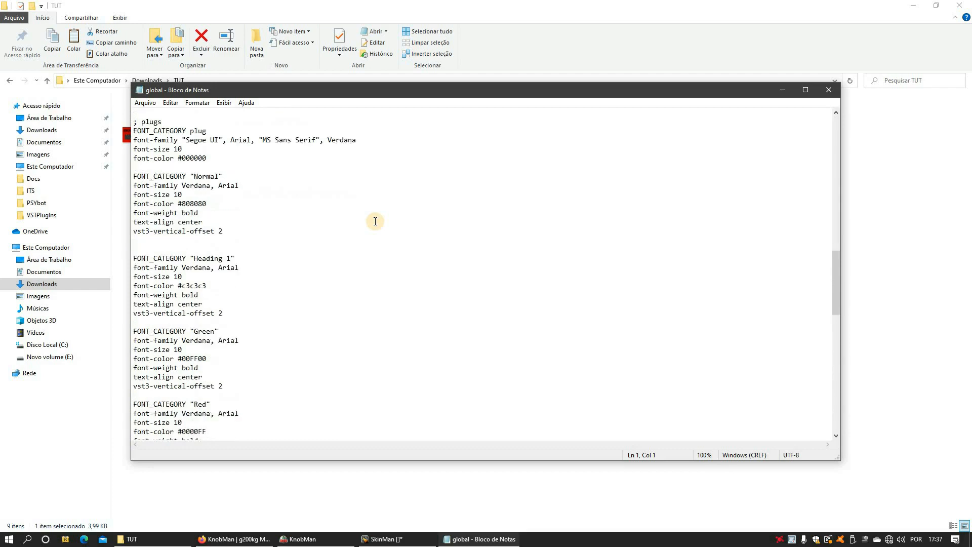
{"action": "scroll", "coordinate": [375, 221], "scroll_direction": "up", "scroll_amount": 7}
{"action": "scroll", "coordinate": [376, 220], "scroll_direction": "up", "scroll_amount": 6}
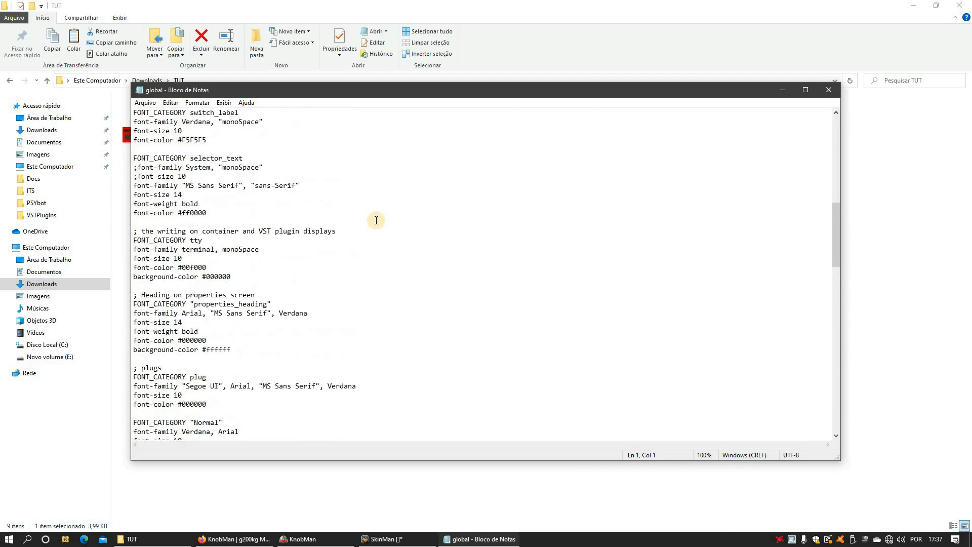
{"action": "scroll", "coordinate": [376, 220], "scroll_direction": "up", "scroll_amount": 11}
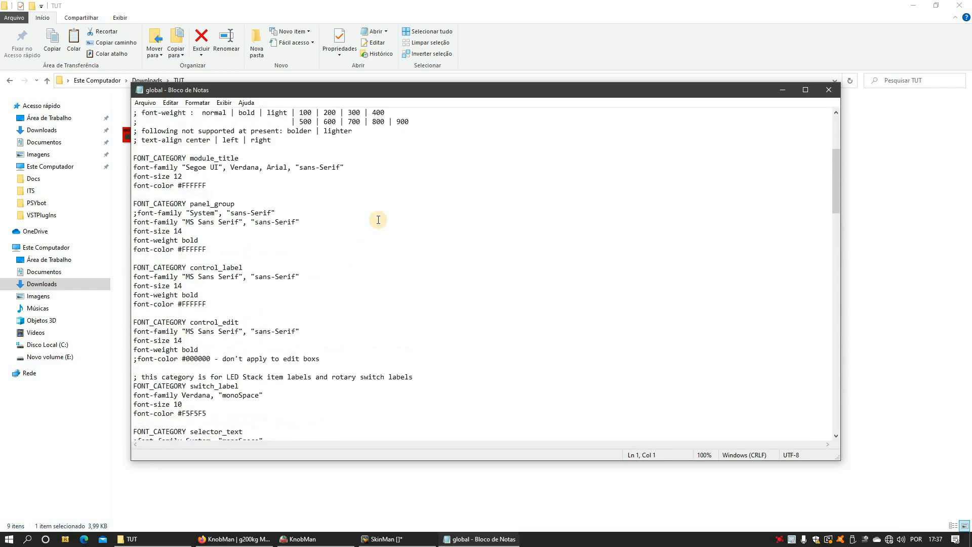
{"action": "scroll", "coordinate": [380, 221], "scroll_direction": "up", "scroll_amount": 2}
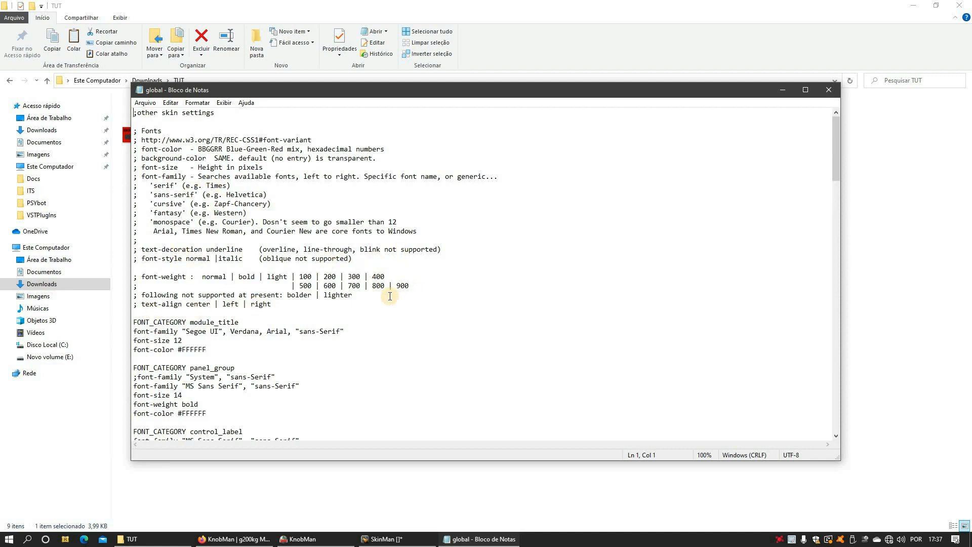
Close the global text file, return to the Downloads folder and copy the TUT folder.
{"action": "left_click", "coordinate": [827, 91]}
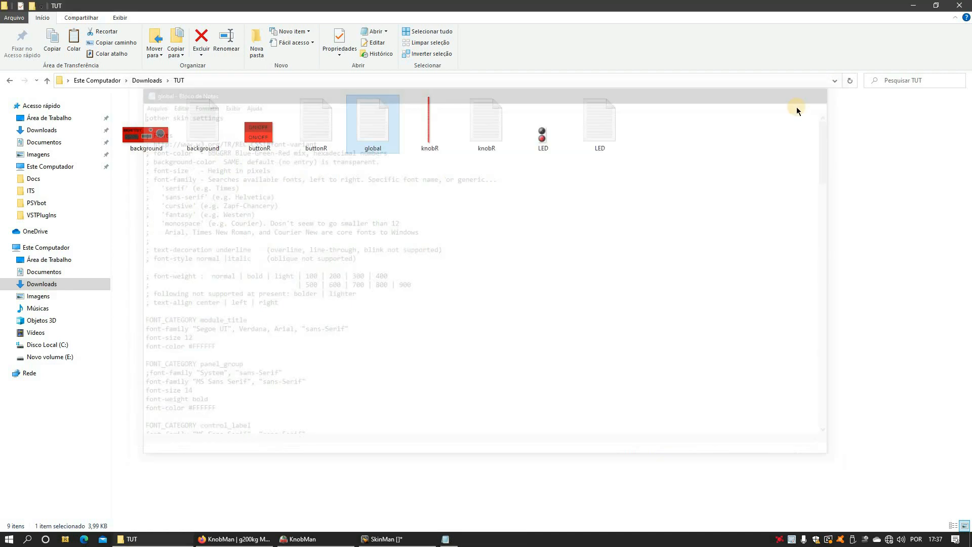
{"action": "left_click", "coordinate": [410, 208]}
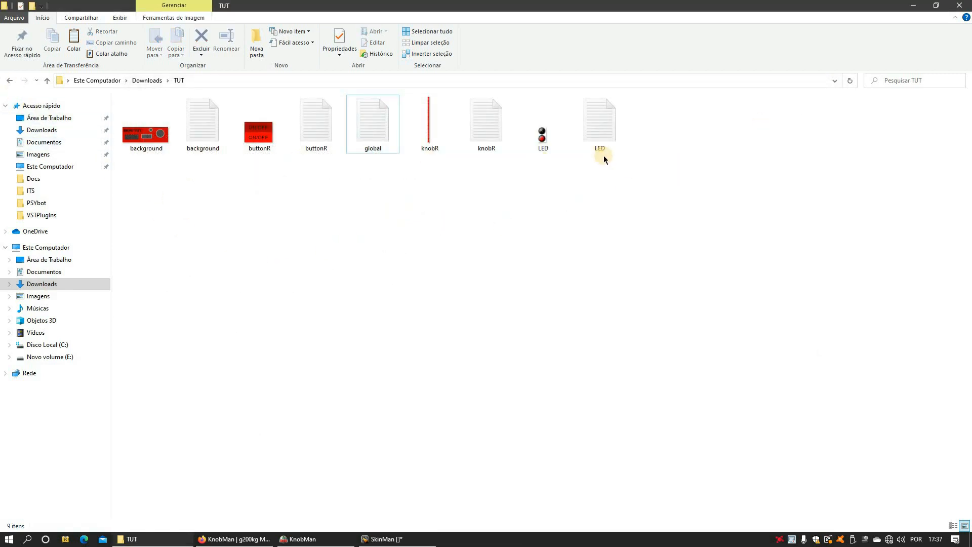
{"action": "left_click", "coordinate": [10, 80]}
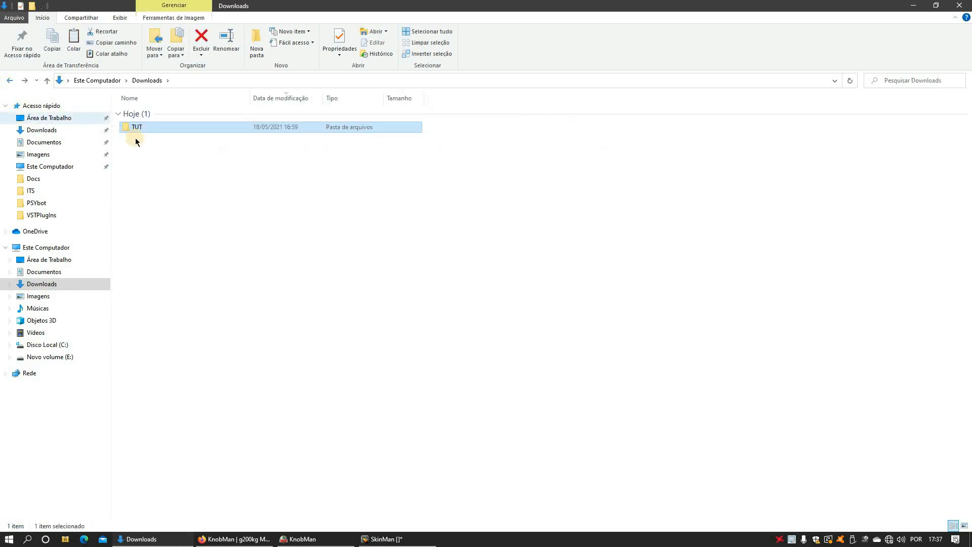
{"action": "right_click", "coordinate": [135, 126]}
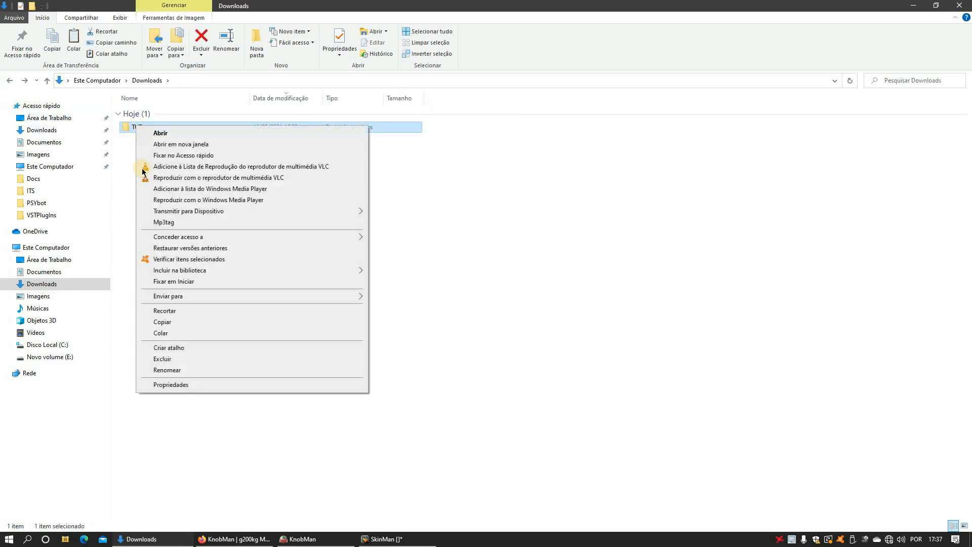
{"action": "left_click", "coordinate": [181, 325]}
Paste the TUT folder into the skins folder under C:, Usuários, Público, Documentos Públicos, SynthEdit Projects.
{"action": "left_click", "coordinate": [59, 344]}
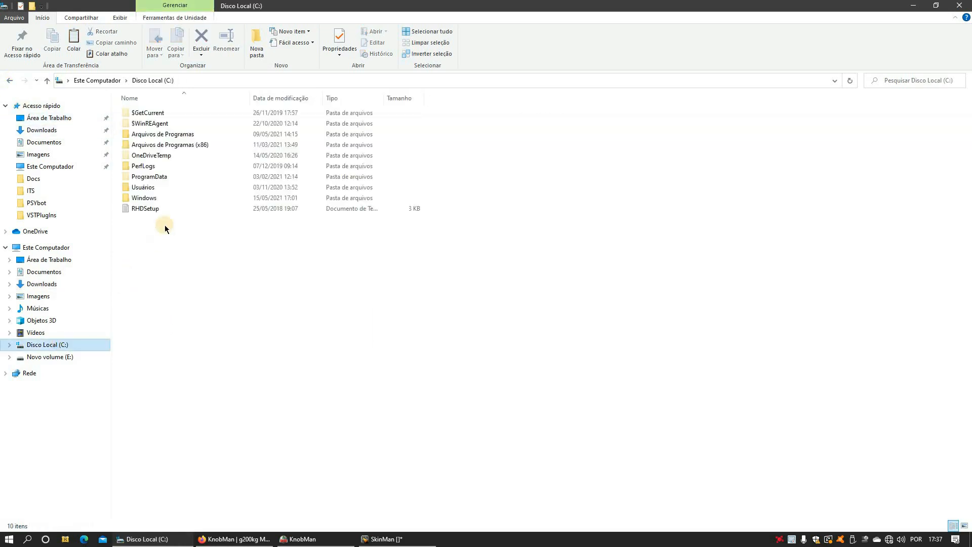
{"action": "double_click", "coordinate": [151, 189]}
{"action": "double_click", "coordinate": [144, 136]}
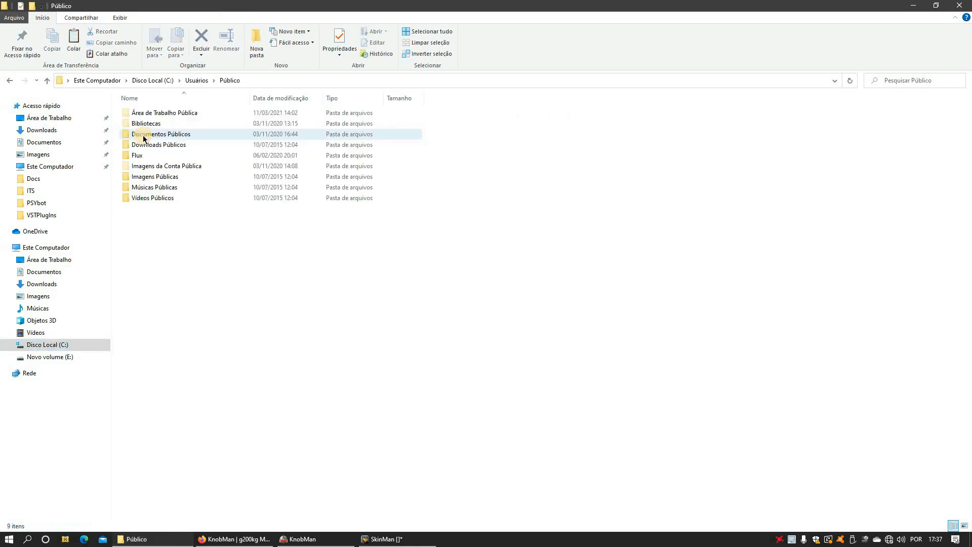
{"action": "double_click", "coordinate": [144, 135]}
{"action": "double_click", "coordinate": [142, 126]}
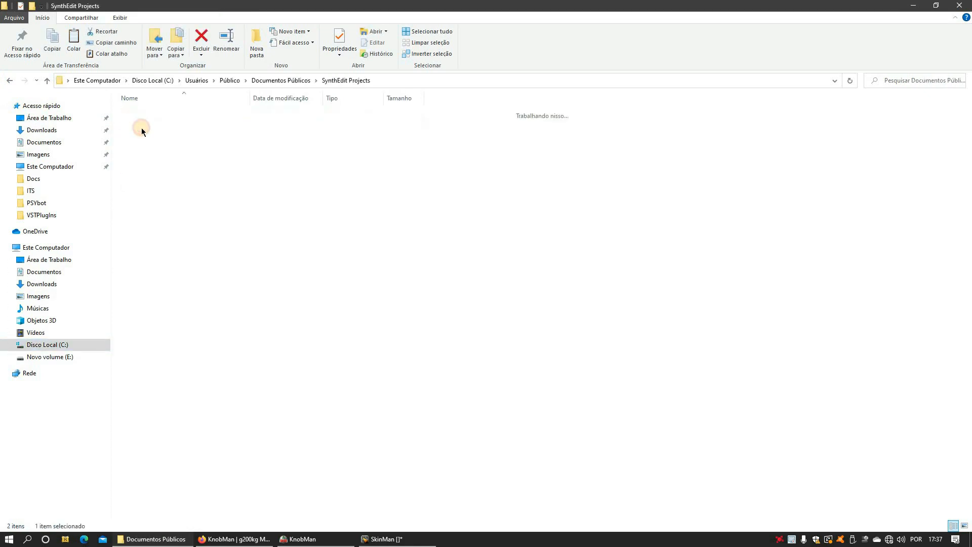
{"action": "double_click", "coordinate": [142, 126]}
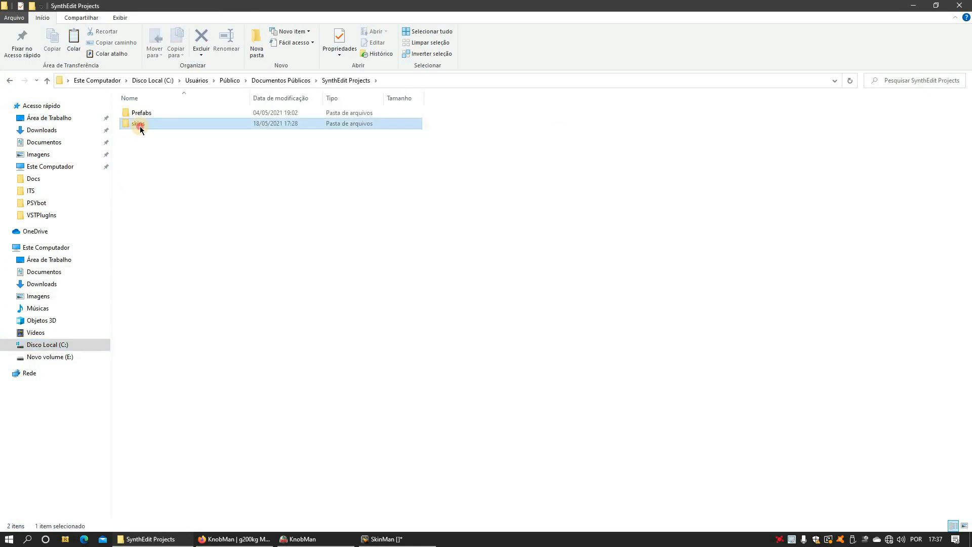
{"action": "right_click", "coordinate": [144, 308]}
{"action": "left_click", "coordinate": [167, 390]}
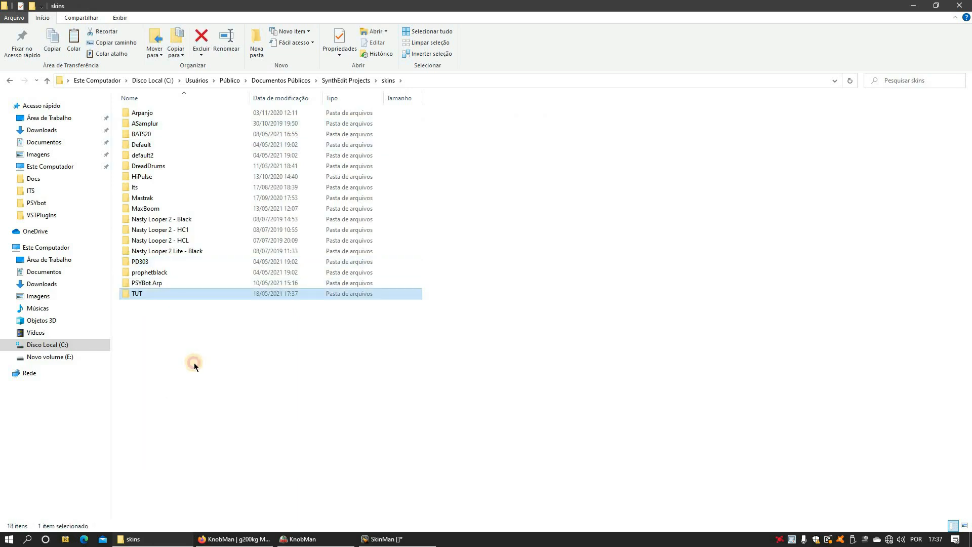
{"action": "left_click", "coordinate": [194, 362]}
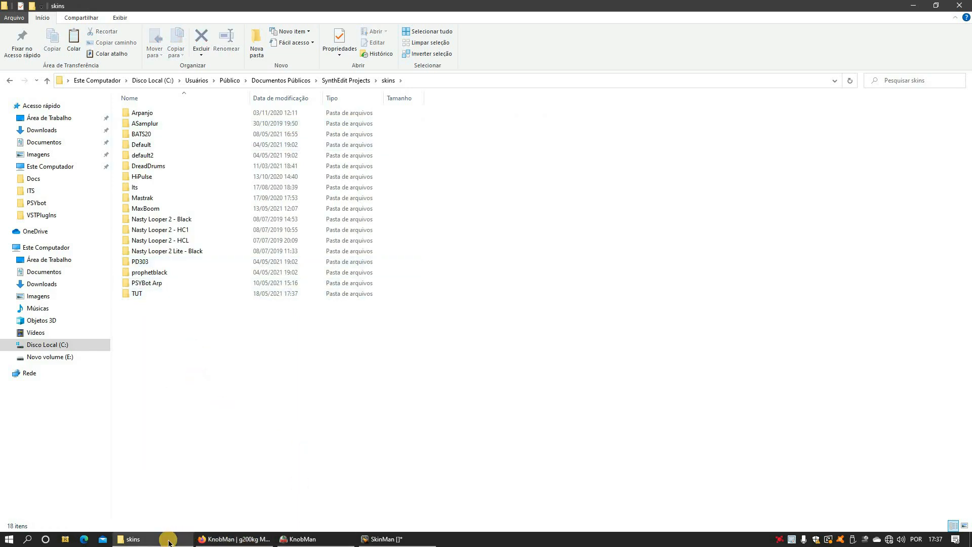
Minimise the skins folder window, launch SynthEdit 1.4 64-bit and maximise its window.
{"action": "left_click", "coordinate": [152, 539]}
{"action": "left_click", "coordinate": [233, 539]}
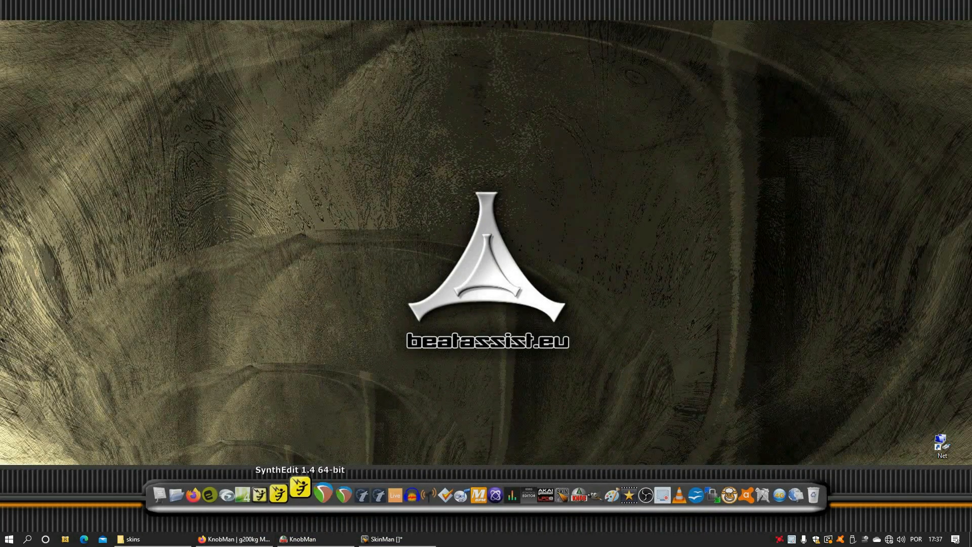
{"action": "left_click", "coordinate": [300, 487]}
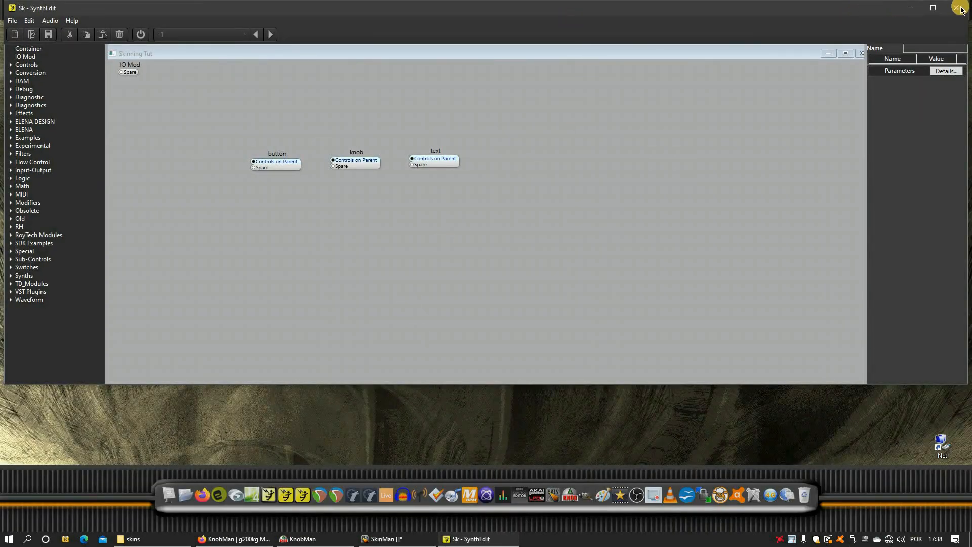
{"action": "left_click", "coordinate": [933, 8]}
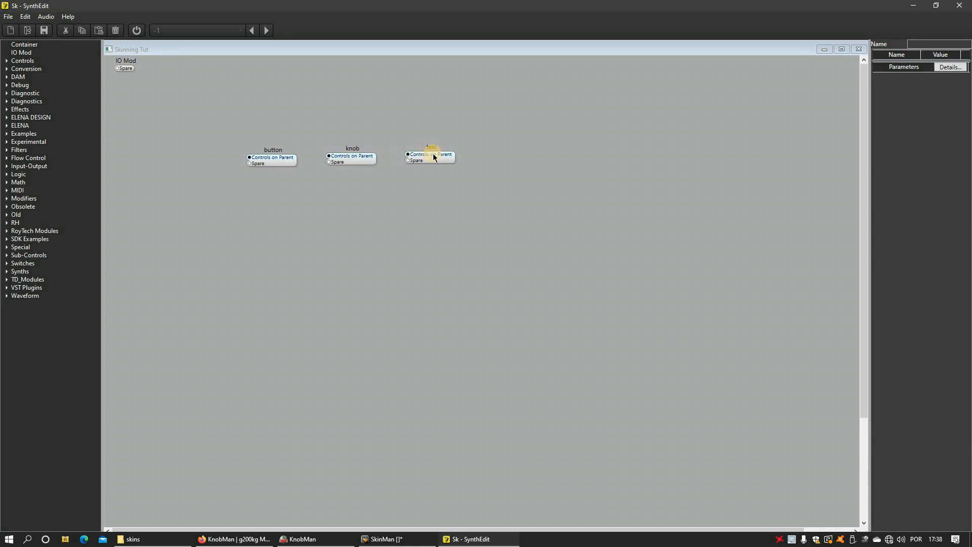
Open the button container, check the Filename property of both Image2 modules, and close the container.
{"action": "double_click", "coordinate": [275, 161]}
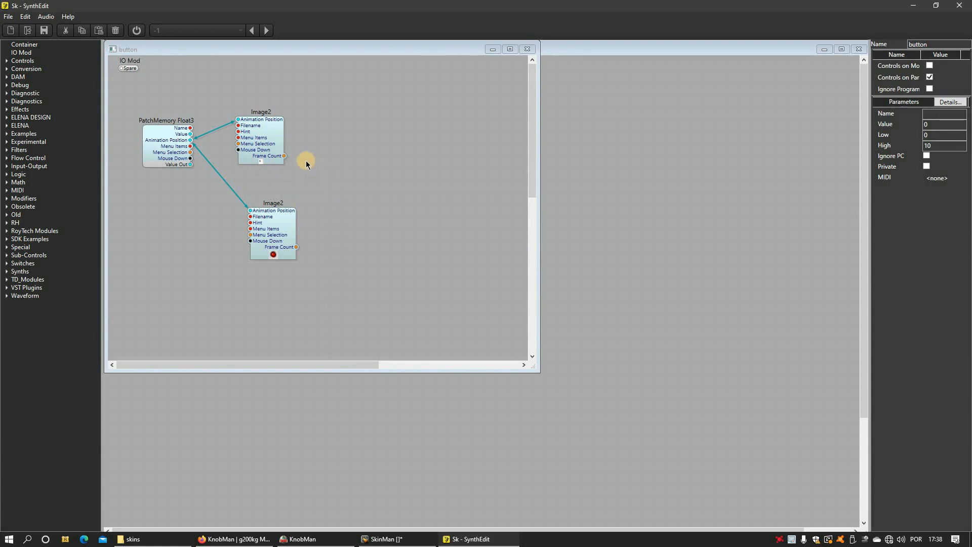
{"action": "left_click", "coordinate": [266, 134]}
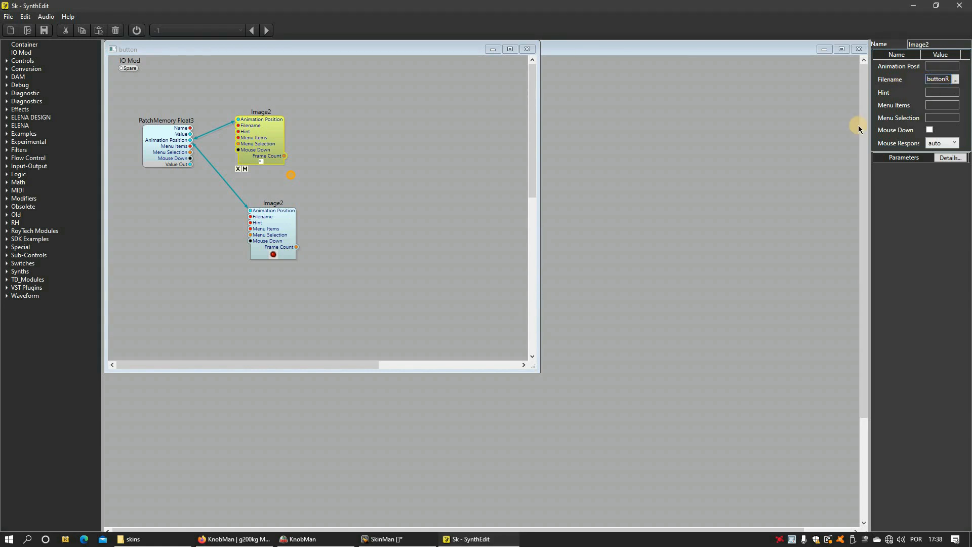
{"action": "left_click", "coordinate": [279, 226]}
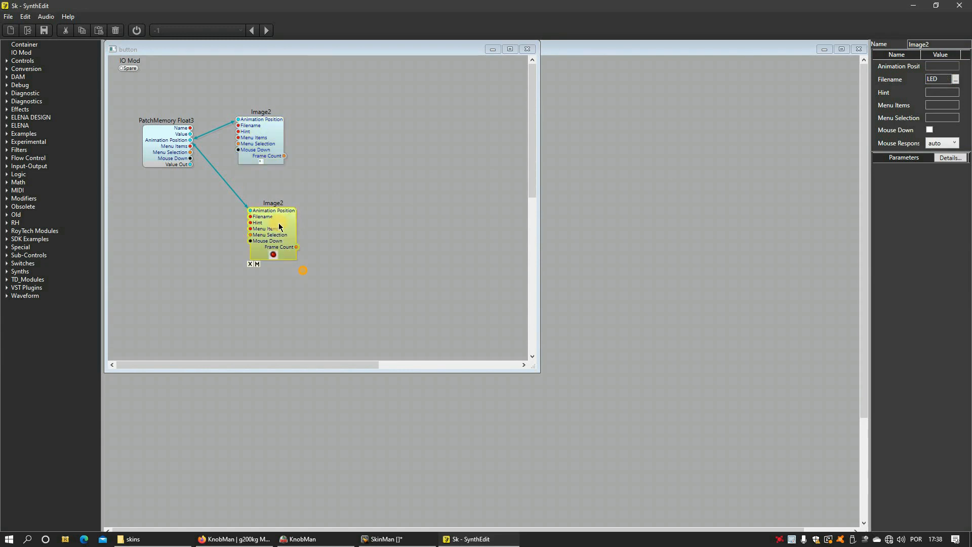
{"action": "left_click", "coordinate": [943, 79]}
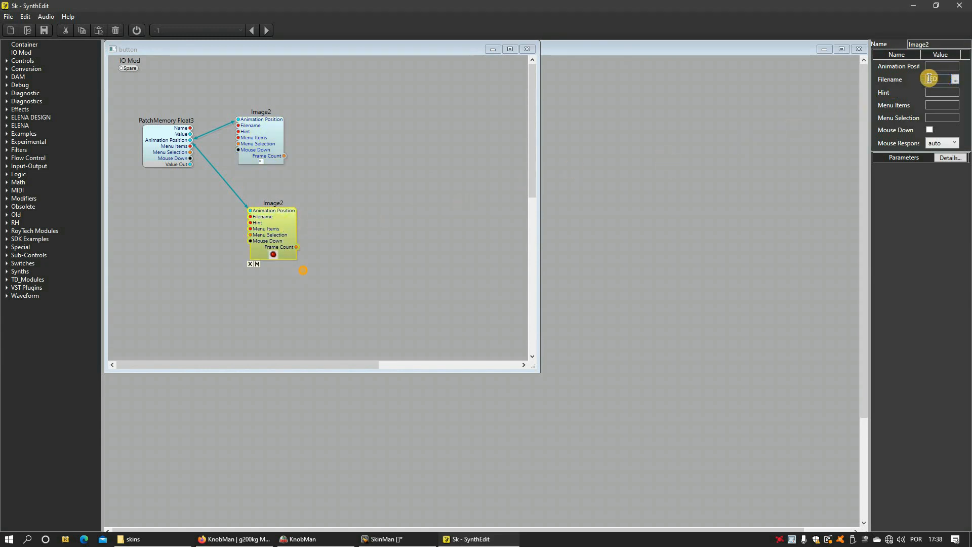
{"action": "left_click", "coordinate": [527, 49]}
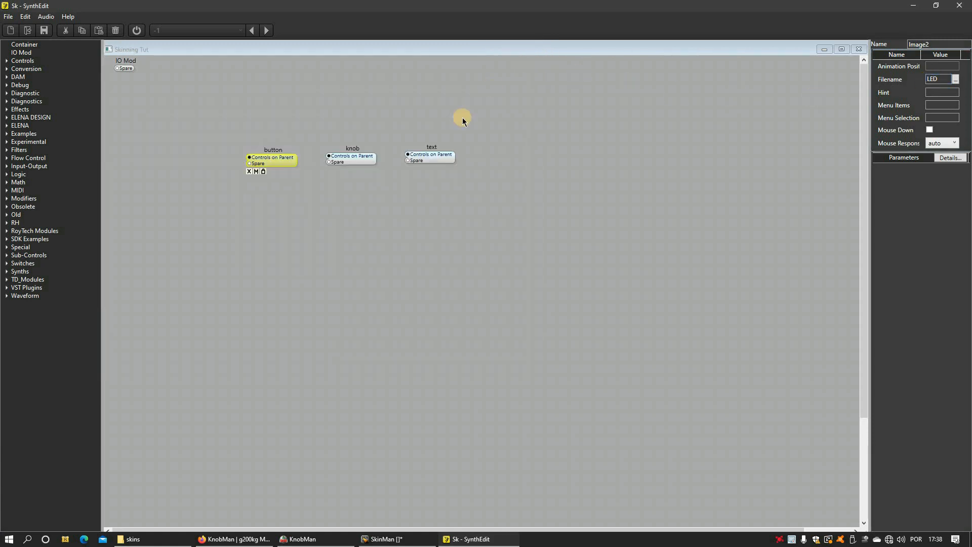
Open the knob container, check the Filename property of its Image2 module, and close it.
{"action": "double_click", "coordinate": [342, 159]}
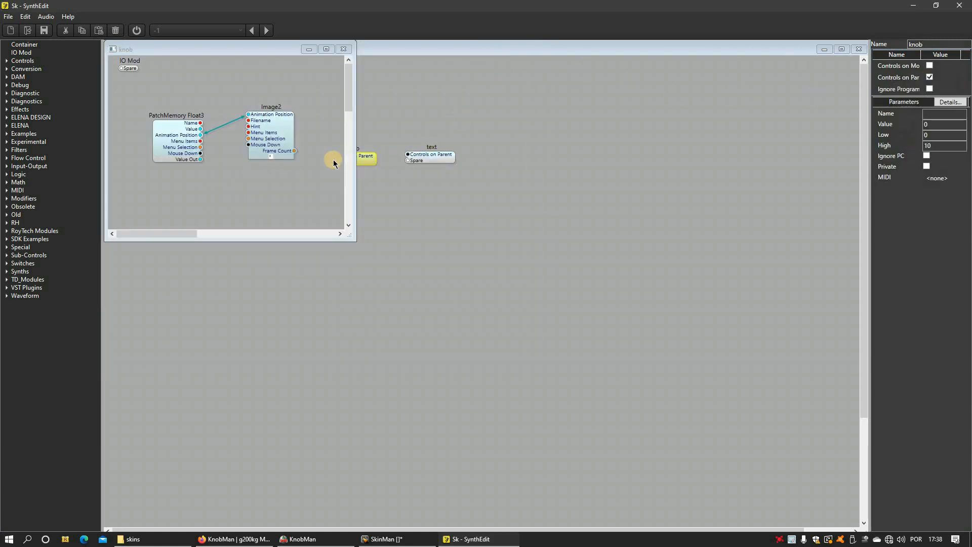
{"action": "left_click", "coordinate": [279, 138]}
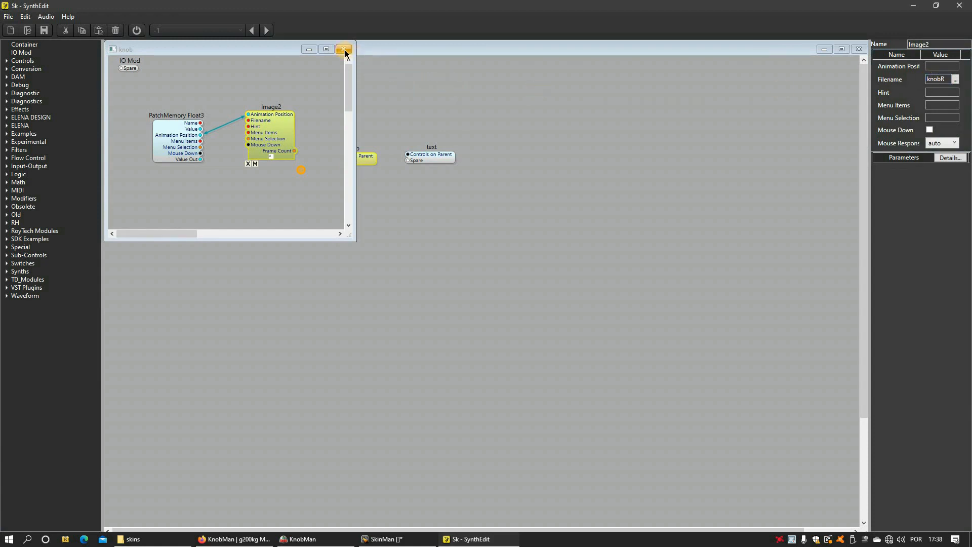
{"action": "left_click", "coordinate": [344, 50]}
Open the text container, review the properties of its Text Entry4 module, including Style, and close it.
{"action": "double_click", "coordinate": [434, 161]}
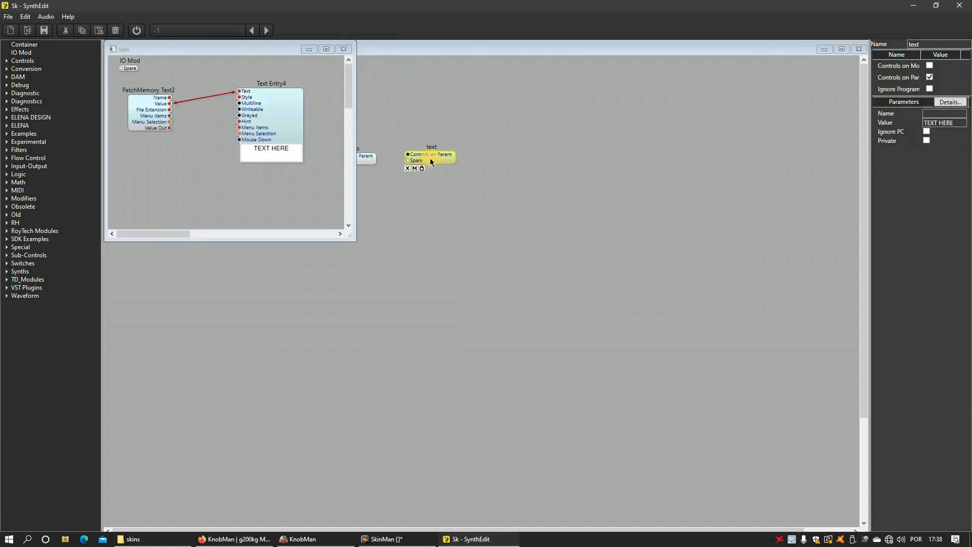
{"action": "left_click", "coordinate": [269, 120]}
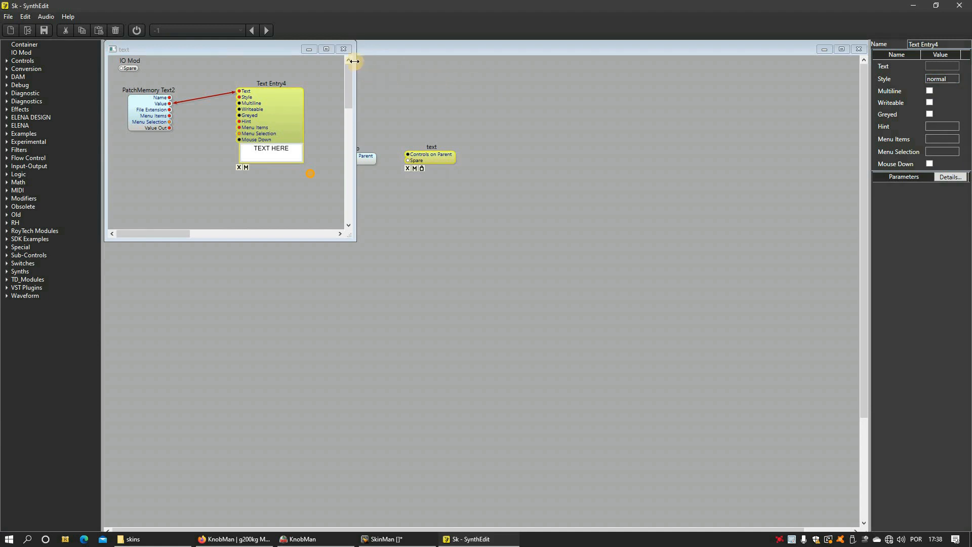
{"action": "left_click", "coordinate": [343, 49]}
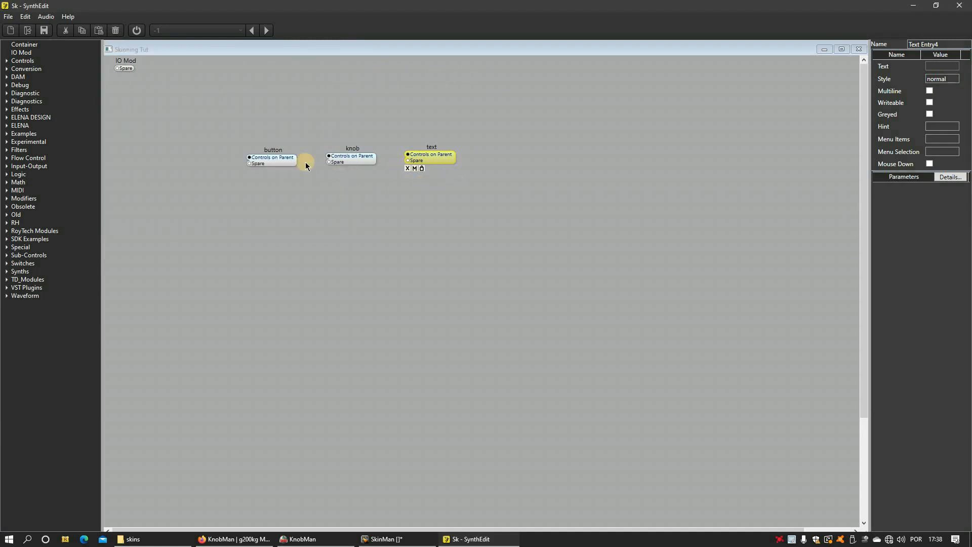
Check the Controls on Parent setting of the button, knob and text containers in turn.
{"action": "left_click", "coordinate": [271, 161]}
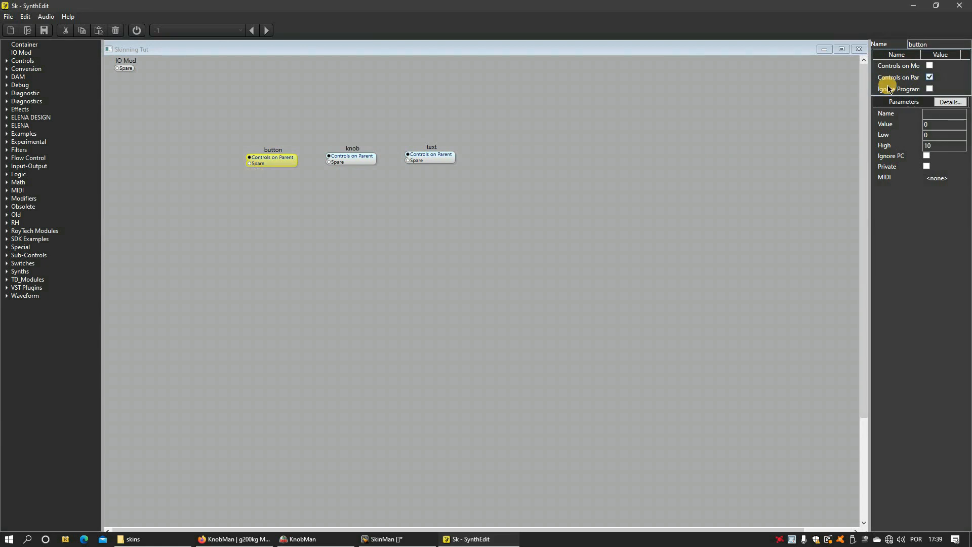
{"action": "left_click", "coordinate": [356, 157]}
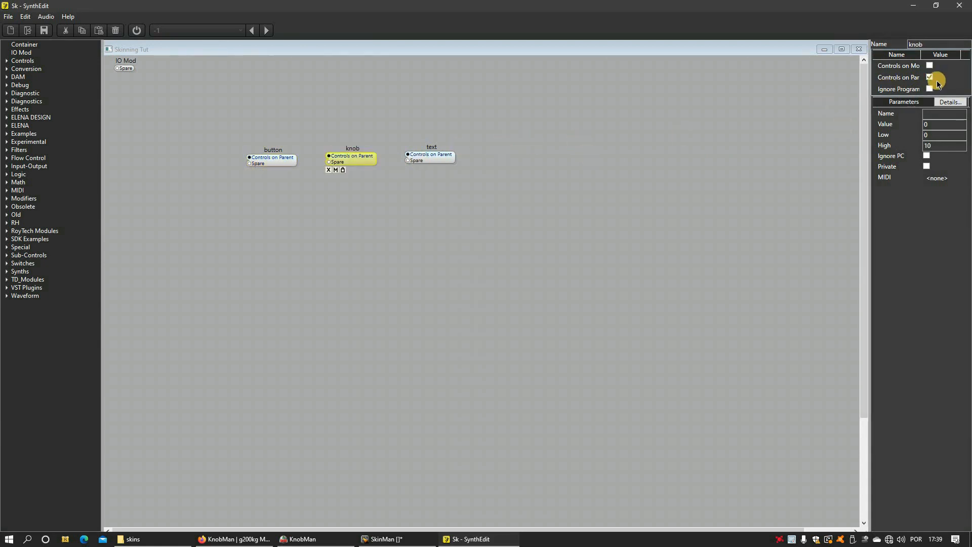
{"action": "left_click", "coordinate": [448, 157]}
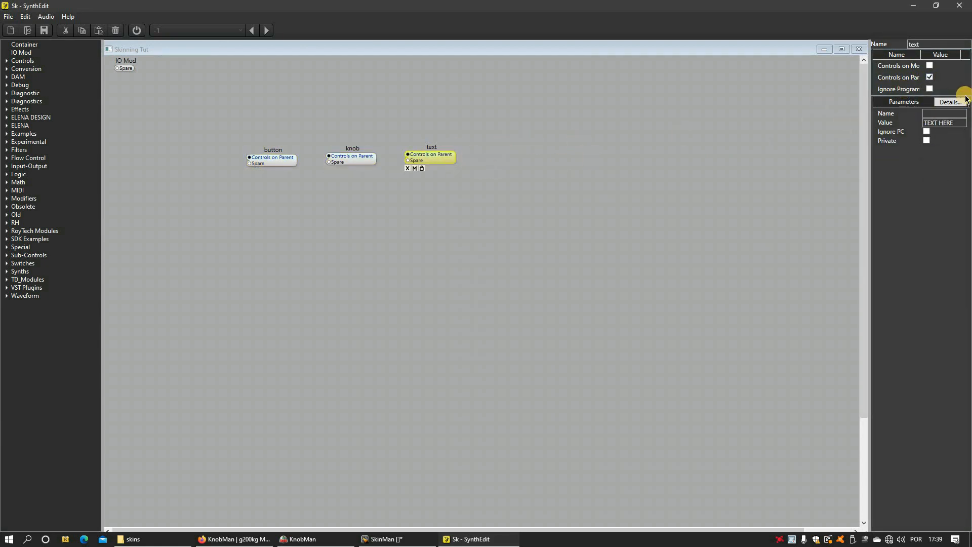
Open the panel view of the Skinning Tut container and apply the TUT skin.
{"action": "right_click", "coordinate": [310, 259]}
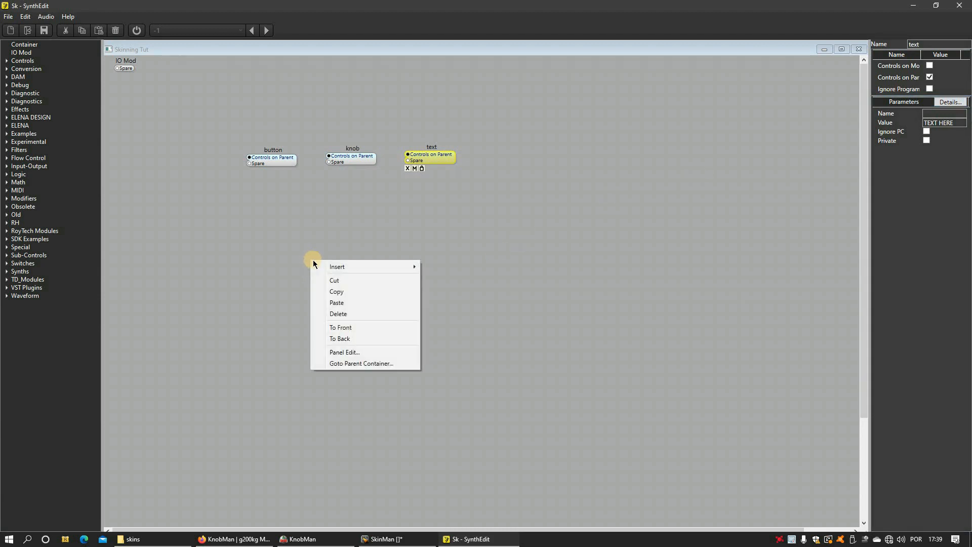
{"action": "left_click", "coordinate": [367, 355]}
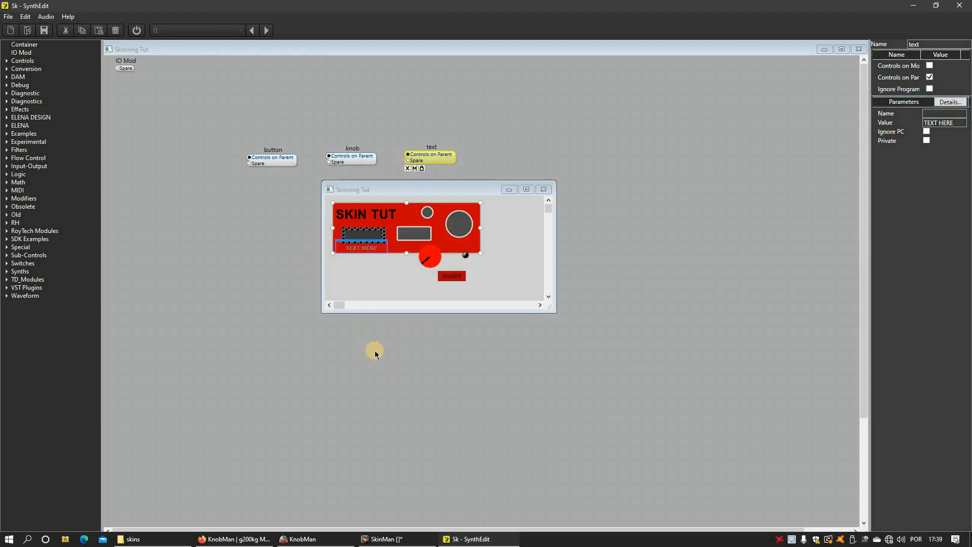
{"action": "right_click", "coordinate": [384, 291]}
{"action": "mouse_move", "coordinate": [427, 354]}
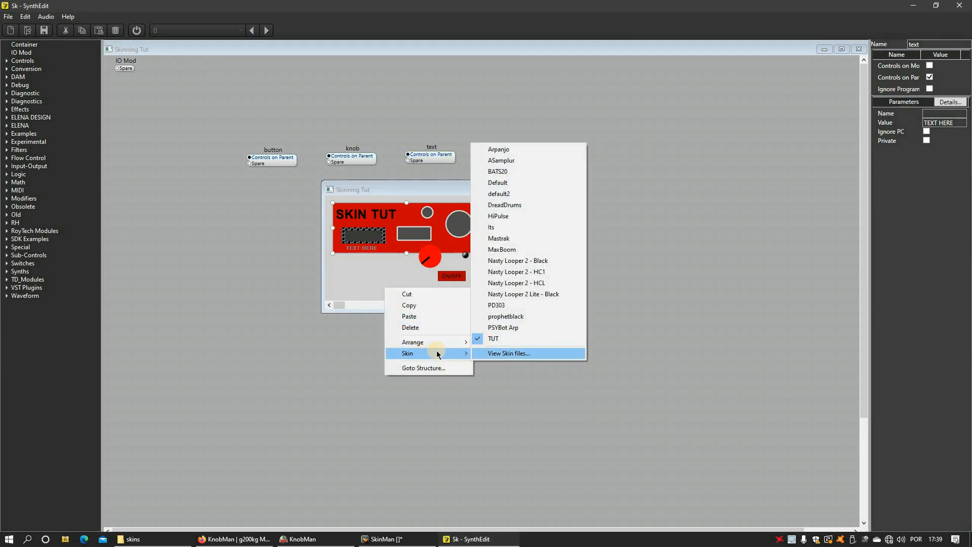
{"action": "left_click", "coordinate": [493, 340]}
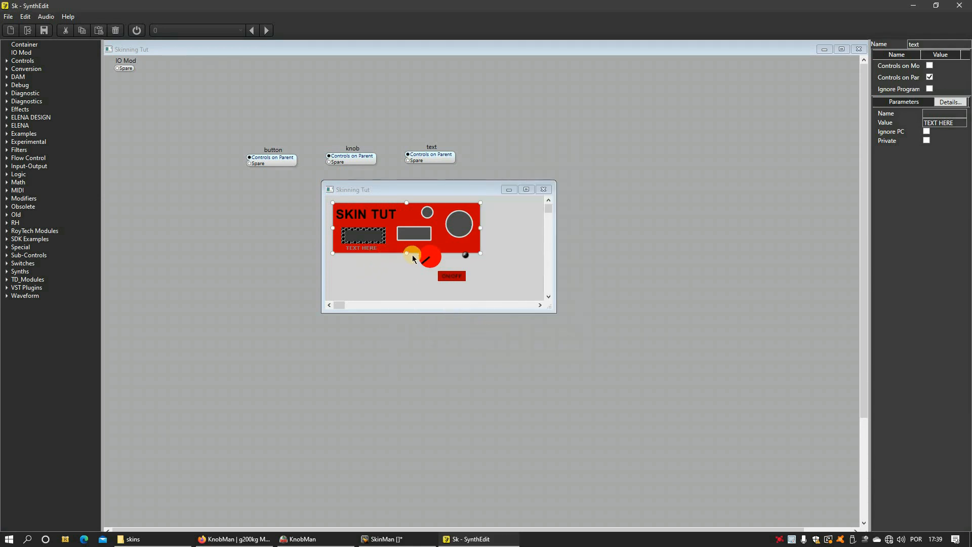
Move the knob into the large round cutout and the ON/OFF button with its LED into their cutouts on the red background.
{"action": "left_click", "coordinate": [428, 260]}
{"action": "left_click_drag", "start_coordinate": [428, 260], "coordinate": [460, 216]}
{"action": "left_click", "coordinate": [464, 273]}
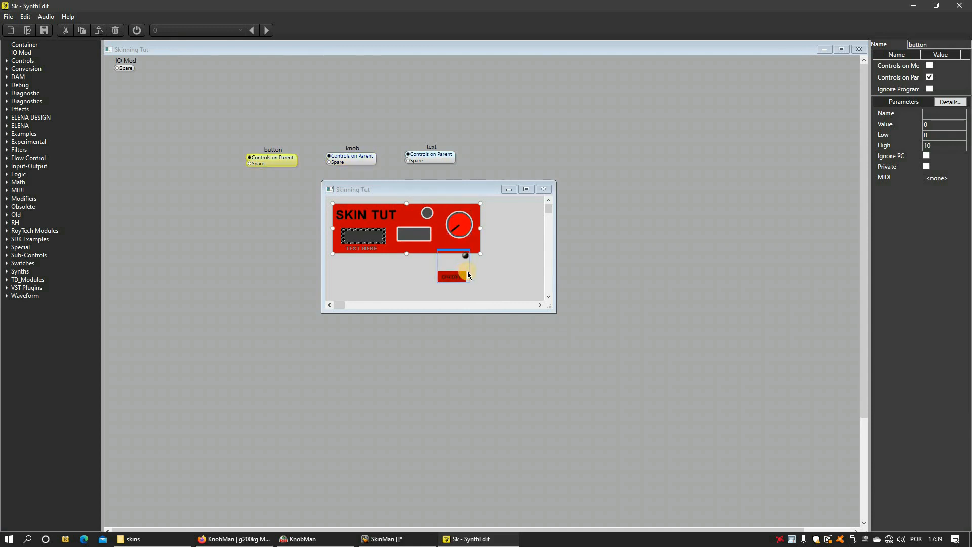
{"action": "left_click_drag", "start_coordinate": [457, 253], "coordinate": [418, 211]}
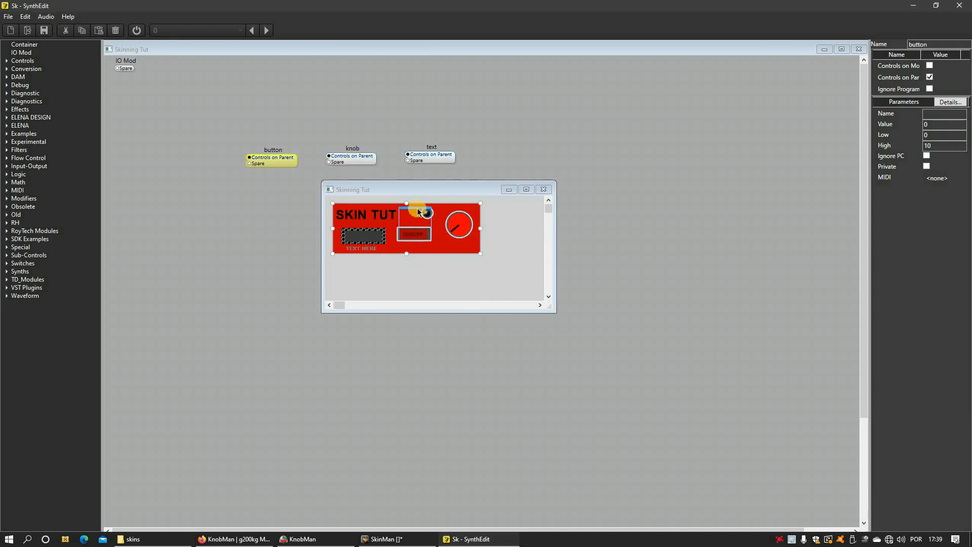
Move the TEXT HERE label into the dashed display area of the background, and close the panel view.
{"action": "left_click", "coordinate": [360, 246]}
{"action": "left_click_drag", "start_coordinate": [360, 246], "coordinate": [361, 234]}
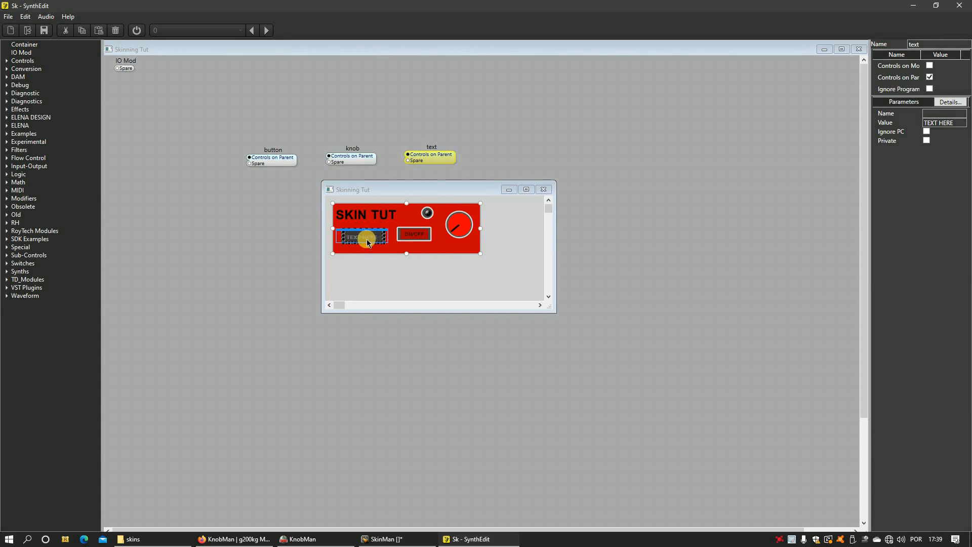
{"action": "left_click", "coordinate": [544, 190]}
Open the text container and set the Style of its Text Entry4 module to heading.
{"action": "double_click", "coordinate": [440, 164]}
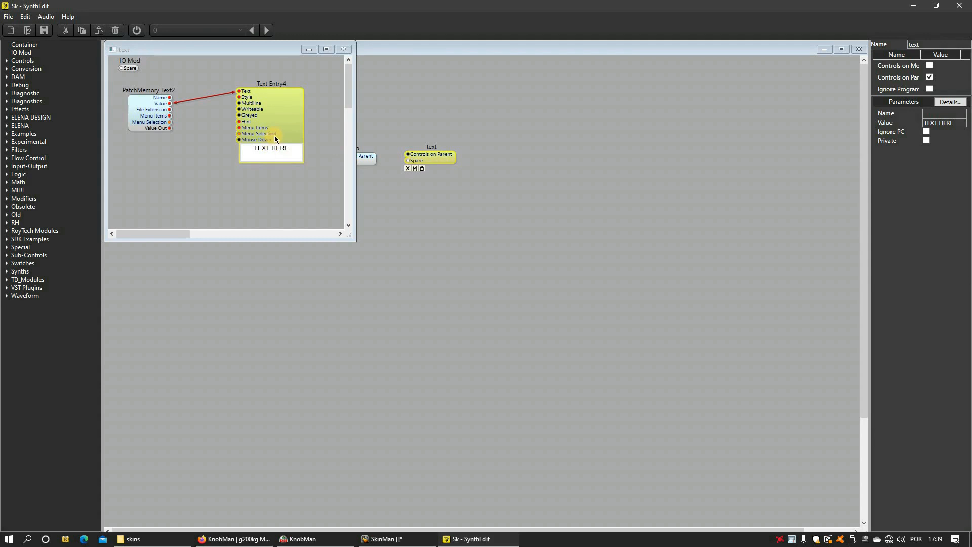
{"action": "left_click", "coordinate": [310, 173]}
{"action": "left_click", "coordinate": [945, 78]}
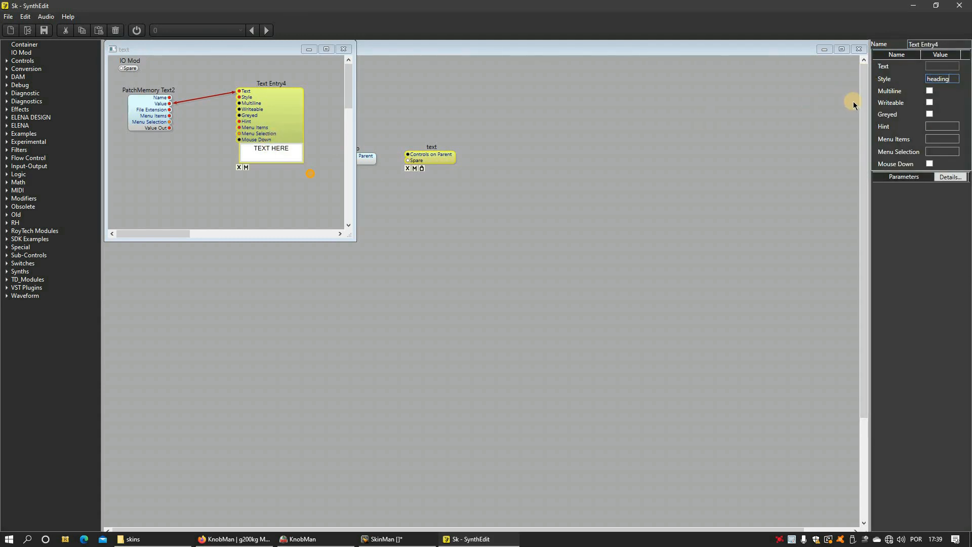
Set the Style of Text Entry4 to heading 1 and close the text container.
{"action": "type", "text": "heading 1"}
{"action": "key", "text": "Tab"}
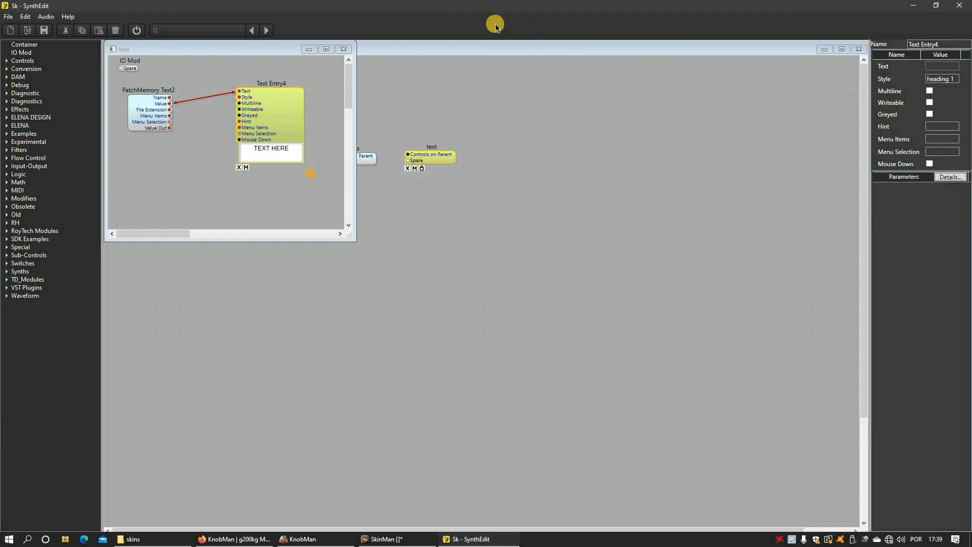
{"action": "left_click", "coordinate": [342, 48]}
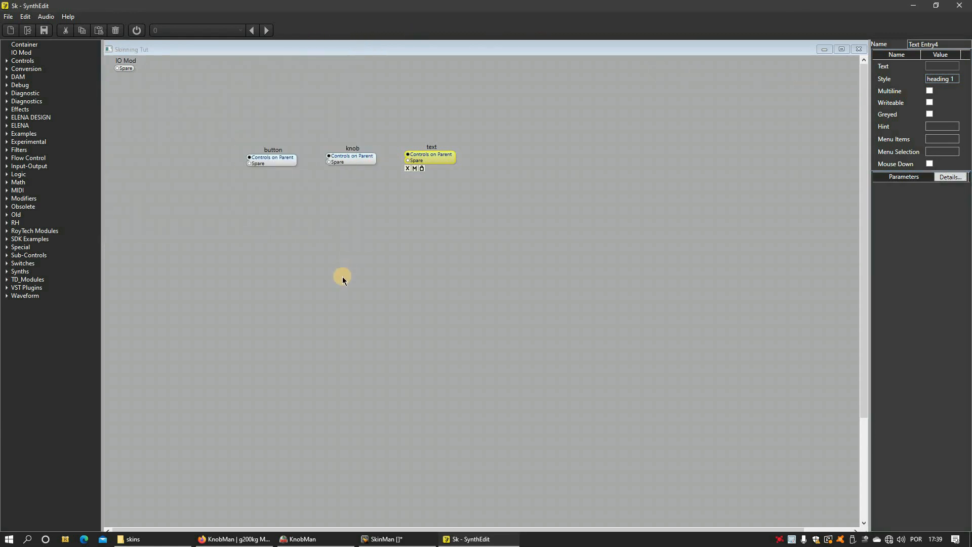
Open the panel view of Skinning Tut to check the TEXT HERE label and test the ON/OFF button with its LED.
{"action": "right_click", "coordinate": [343, 276]}
{"action": "left_click", "coordinate": [386, 370]}
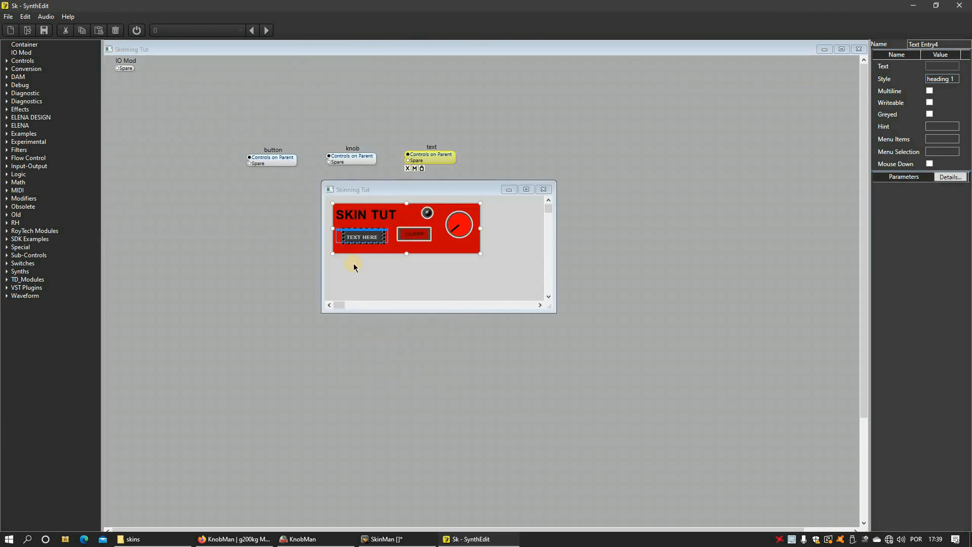
{"action": "left_click", "coordinate": [356, 244]}
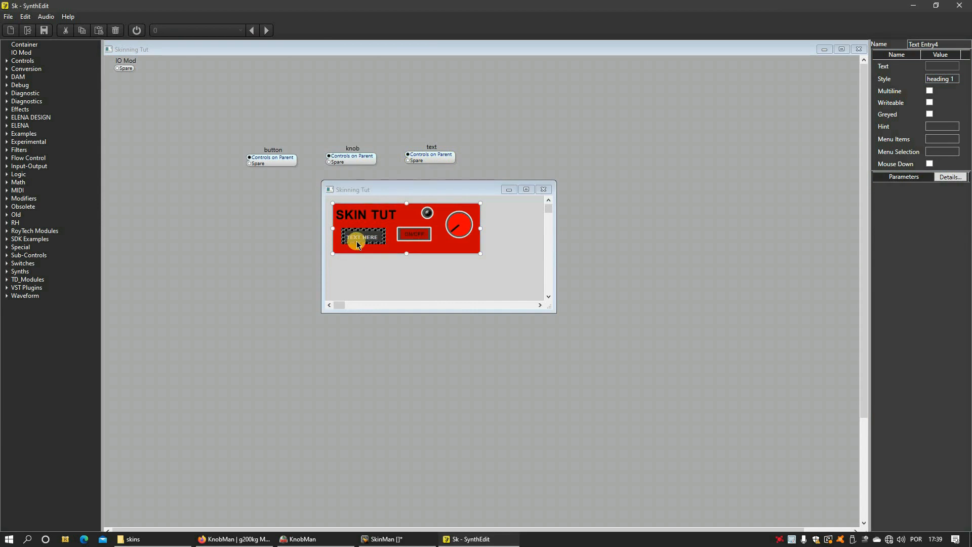
{"action": "left_click", "coordinate": [417, 238]}
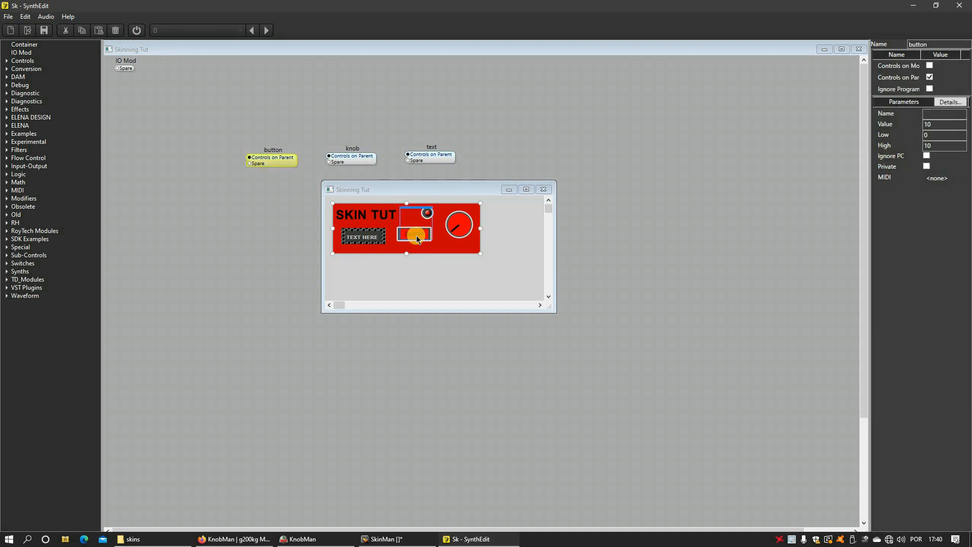
{"action": "left_click", "coordinate": [417, 239]}
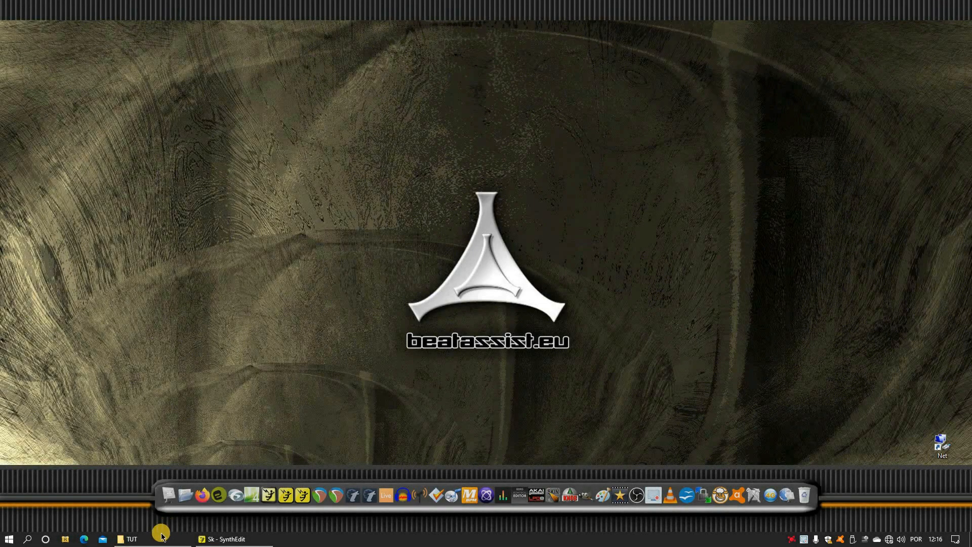
Switch to the TUT folder in File Explorer and examine the backB, backG and background images.
{"action": "left_click", "coordinate": [160, 539]}
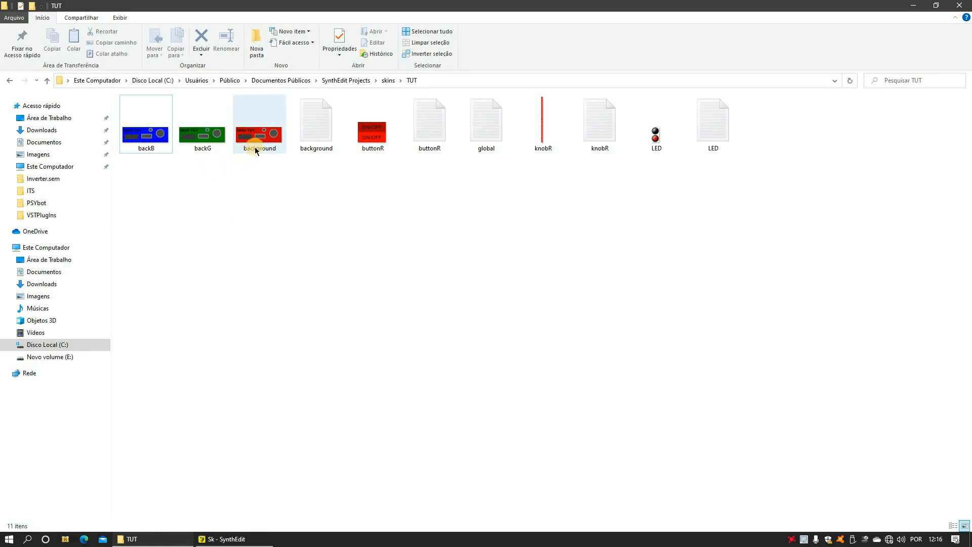
{"action": "mouse_move", "coordinate": [255, 147]}
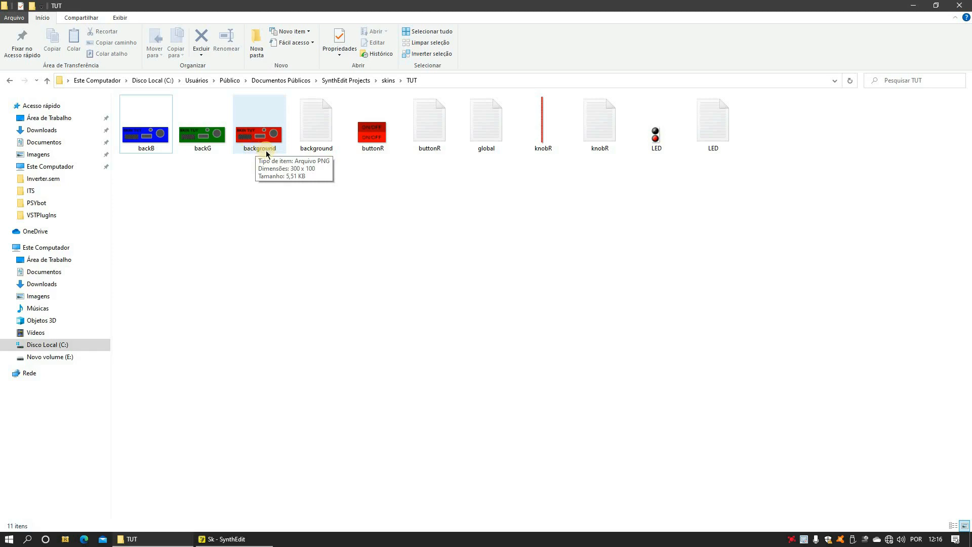
{"action": "left_click", "coordinate": [150, 149]}
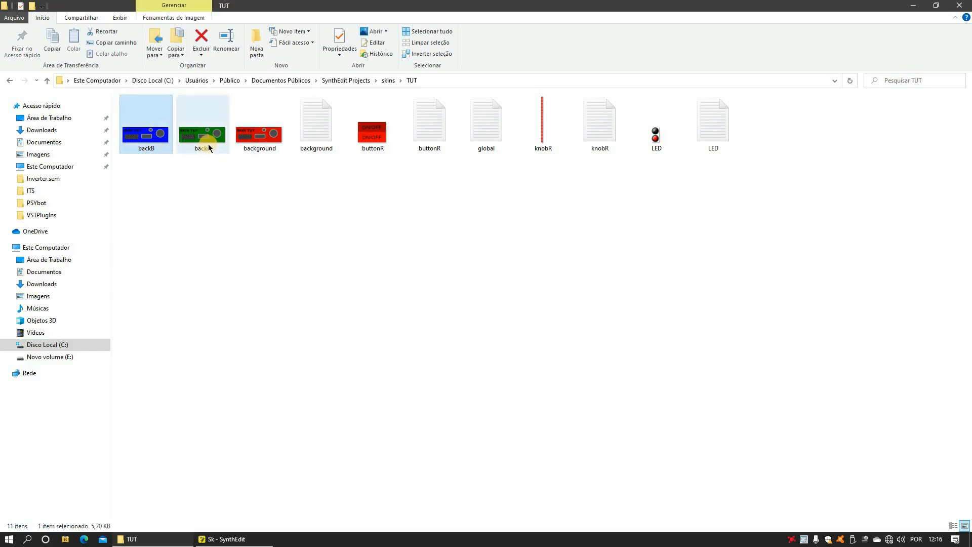
{"action": "left_click", "coordinate": [208, 144]}
{"action": "left_click", "coordinate": [160, 144]}
{"action": "left_click", "coordinate": [202, 142]}
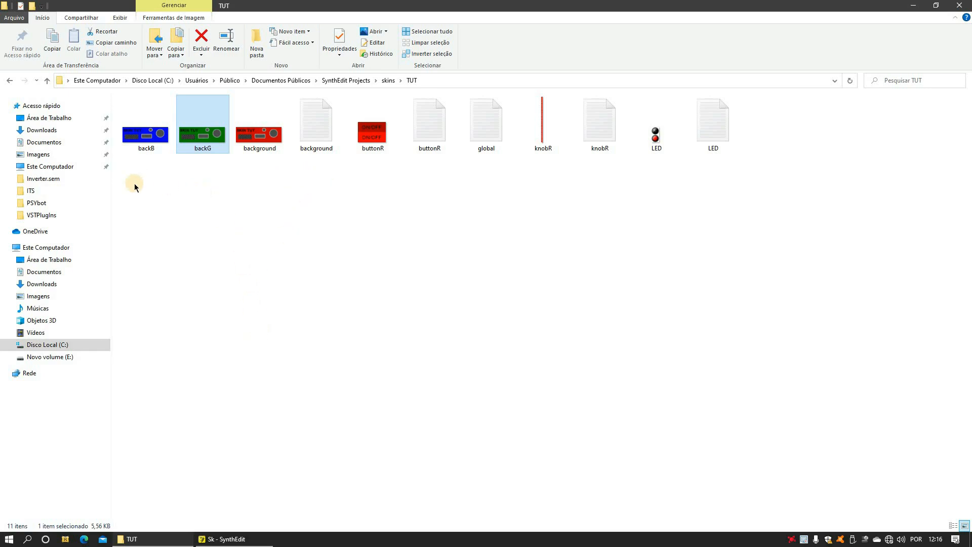
{"action": "left_click", "coordinate": [158, 164]}
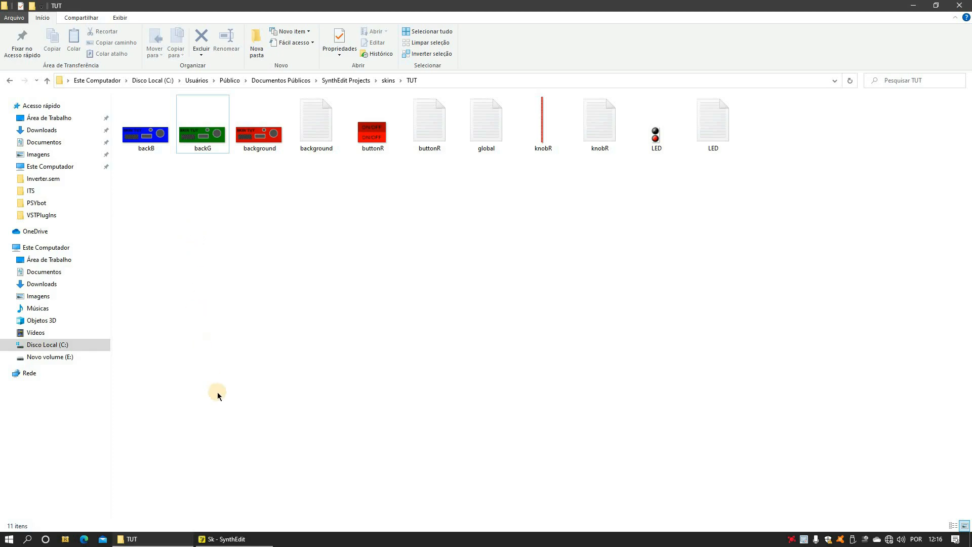
Switch to SynthEdit and examine the button container and the Increment3 and PatchMemory Int modules linked to it.
{"action": "left_click", "coordinate": [235, 539]}
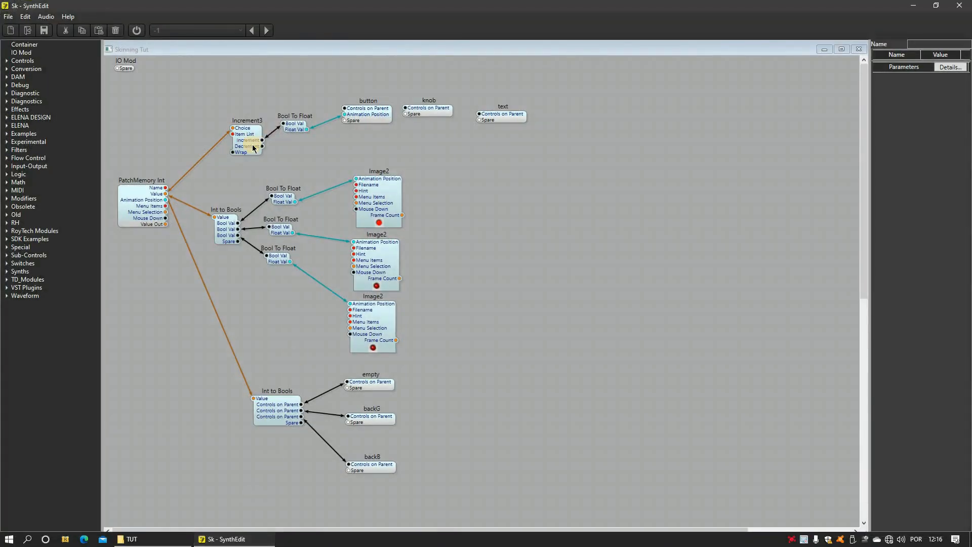
{"action": "double_click", "coordinate": [368, 113]}
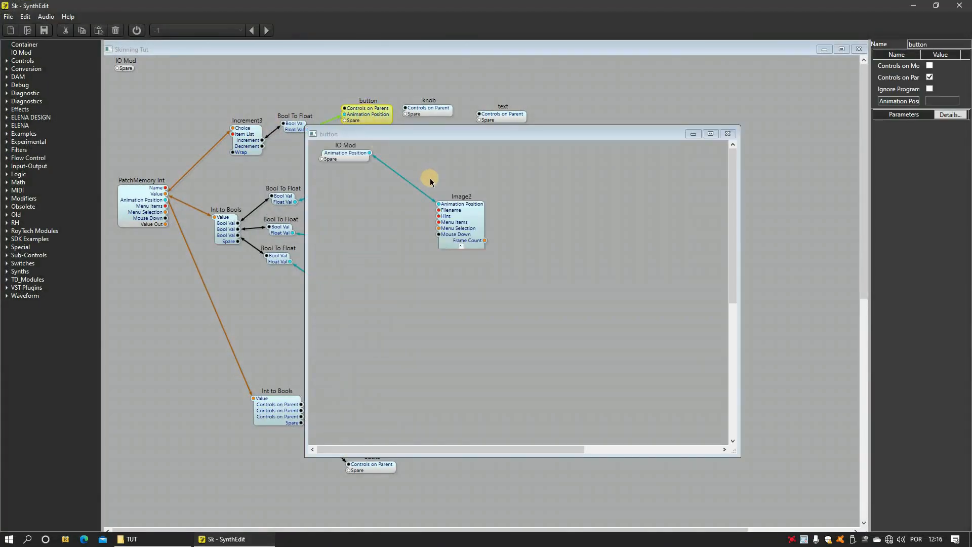
{"action": "left_click", "coordinate": [728, 134]}
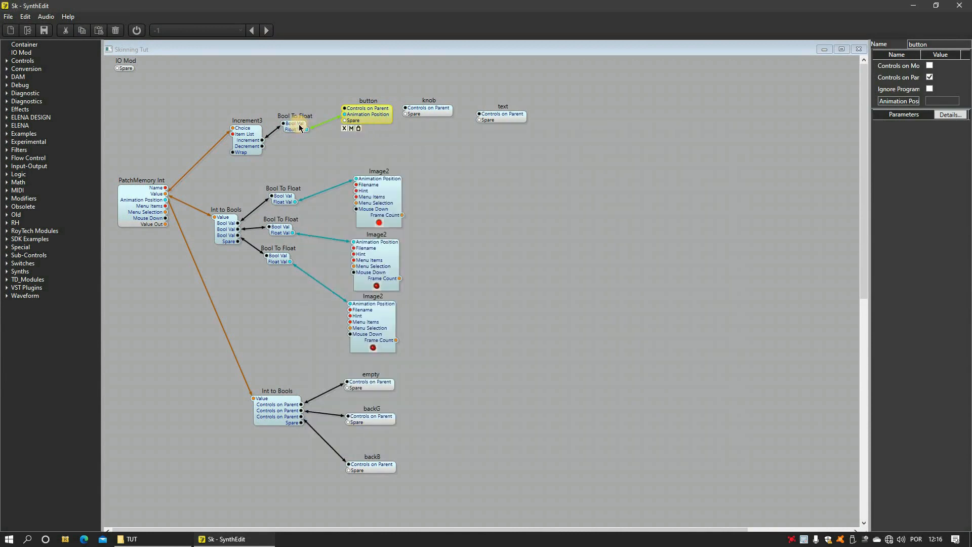
{"action": "left_click_drag", "start_coordinate": [300, 127], "coordinate": [304, 127]}
{"action": "left_click", "coordinate": [252, 134]}
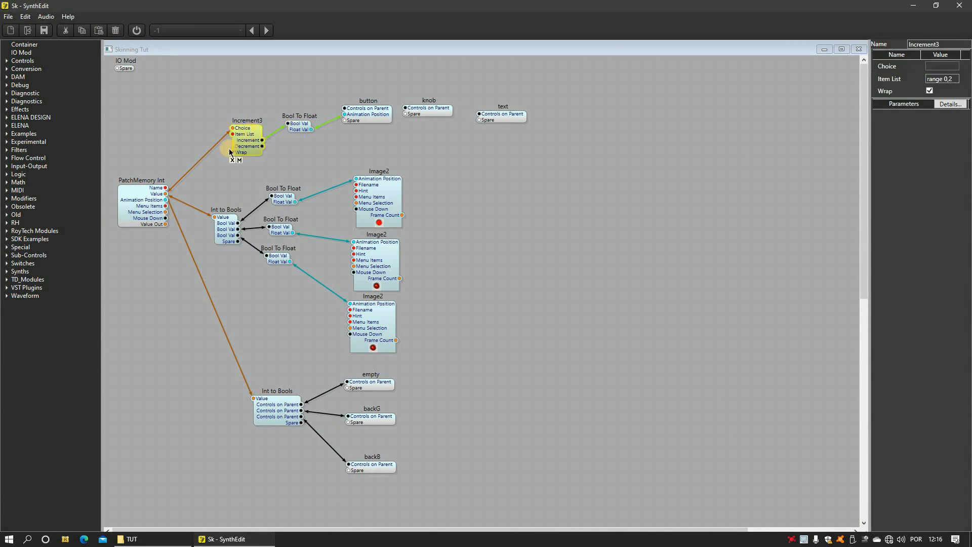
{"action": "left_click", "coordinate": [150, 199]}
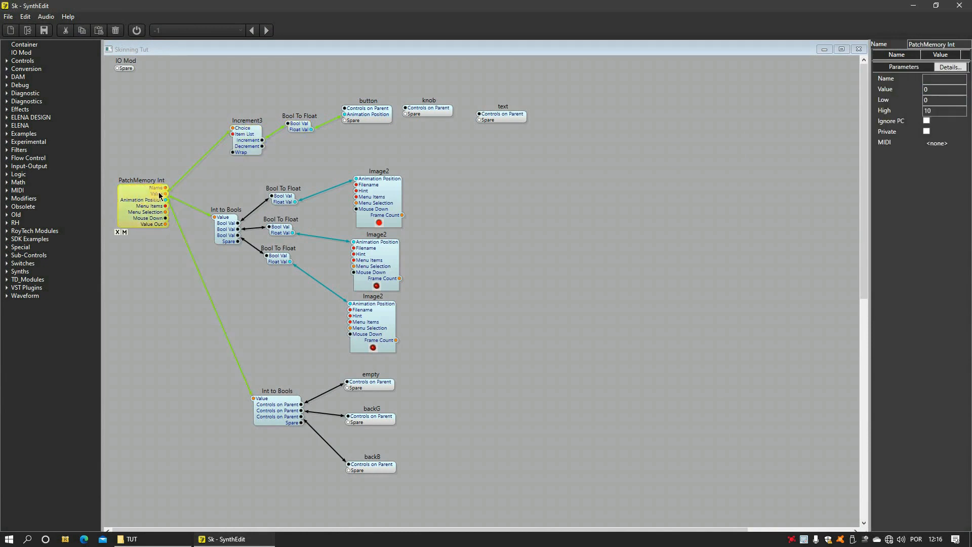
{"action": "left_click", "coordinate": [221, 202]}
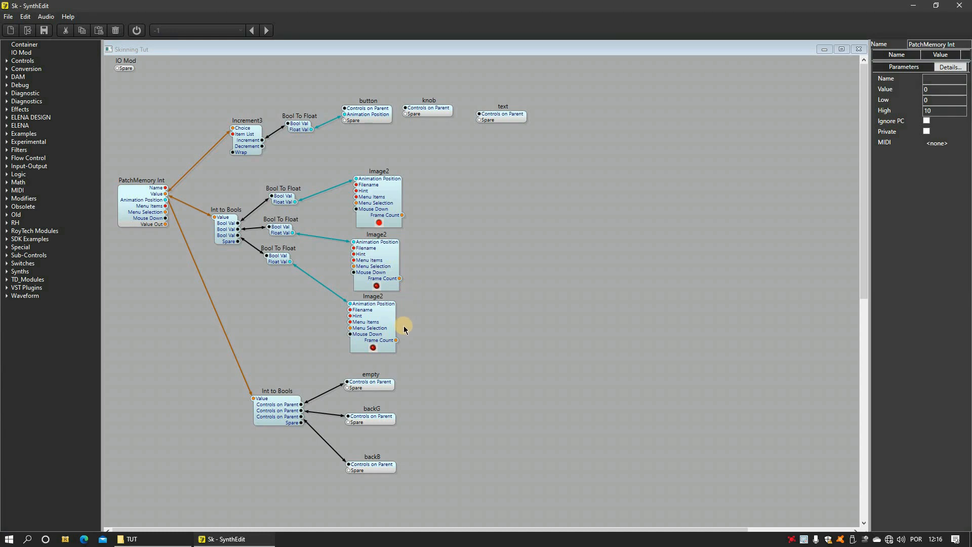
View the panel layout of Skinning Tut with its three small LEDs, and close the panel view.
{"action": "right_click", "coordinate": [426, 219]}
{"action": "left_click", "coordinate": [465, 310]}
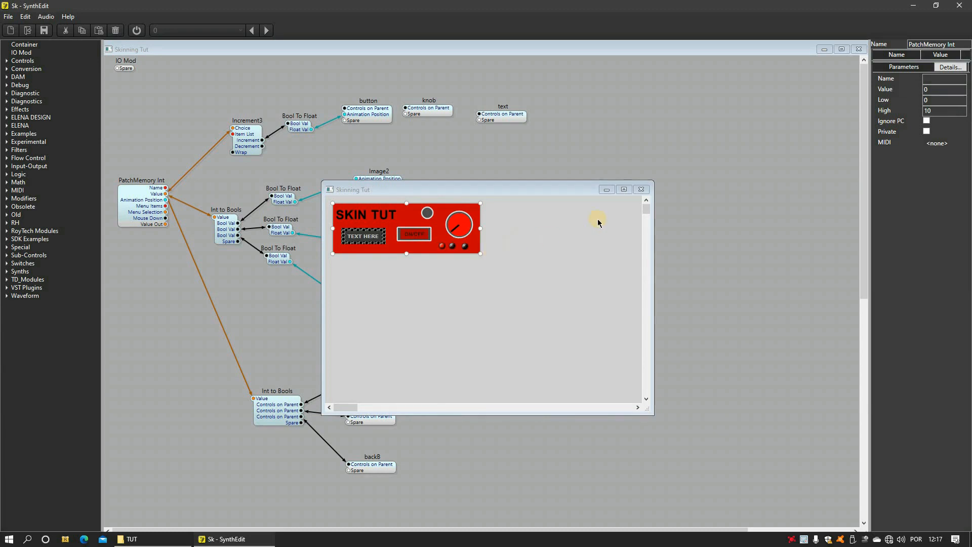
{"action": "left_click", "coordinate": [641, 189]}
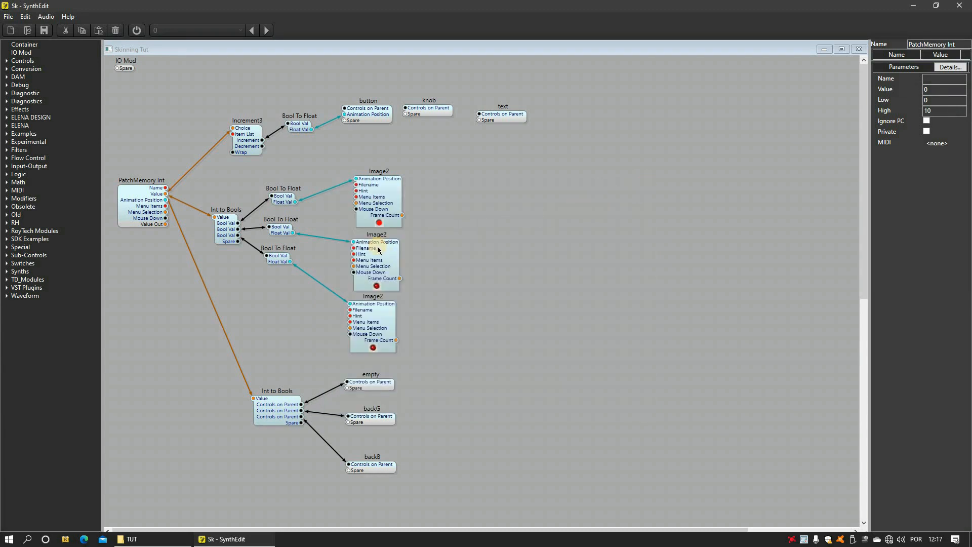
Check the Item List and Wrap settings of Increment3 and view the Skinning Tut panel again.
{"action": "left_click", "coordinate": [246, 147]}
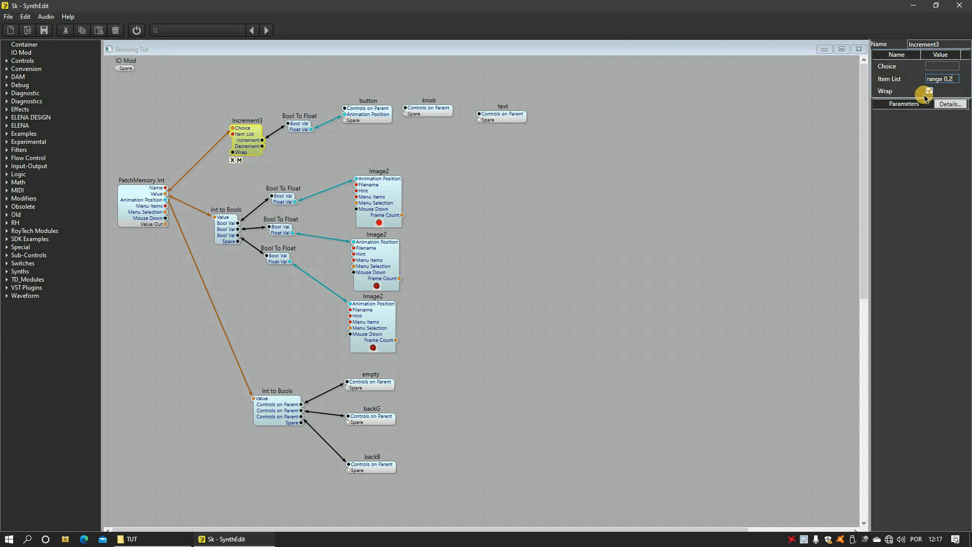
{"action": "left_click", "coordinate": [615, 216]}
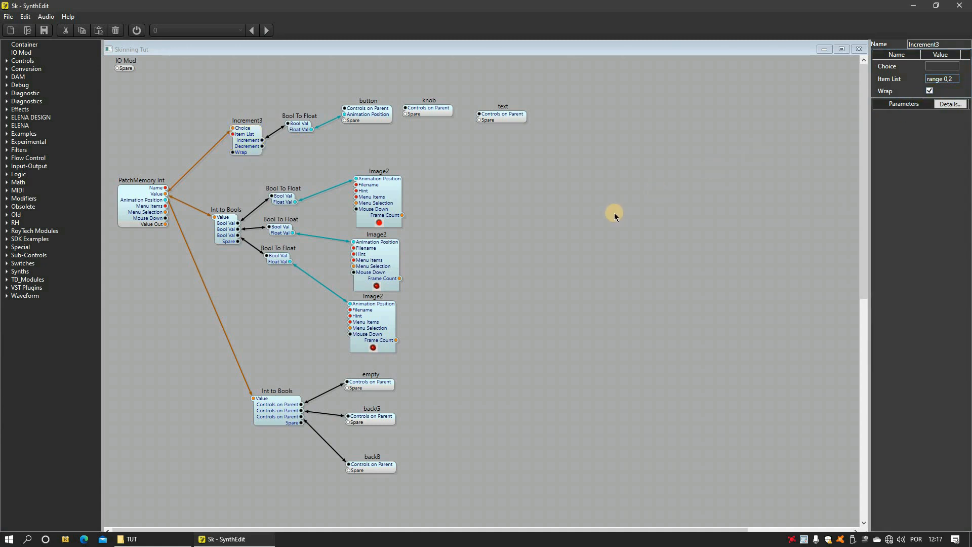
{"action": "right_click", "coordinate": [467, 316]}
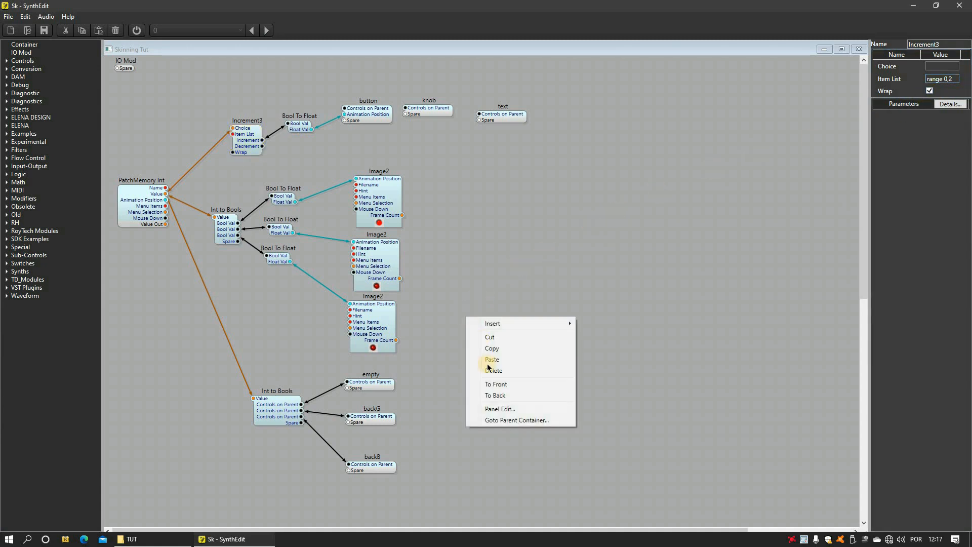
{"action": "left_click", "coordinate": [497, 413]}
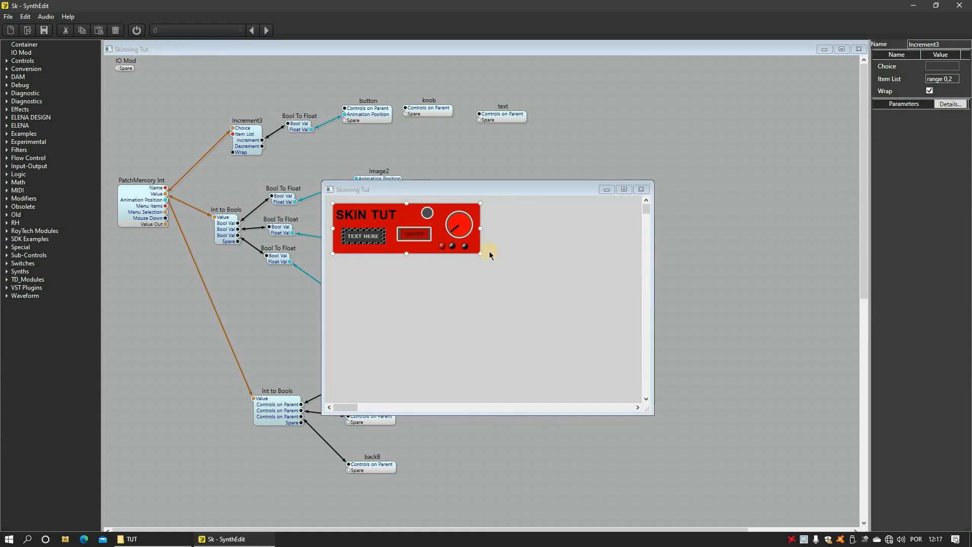
{"action": "left_click", "coordinate": [641, 189]}
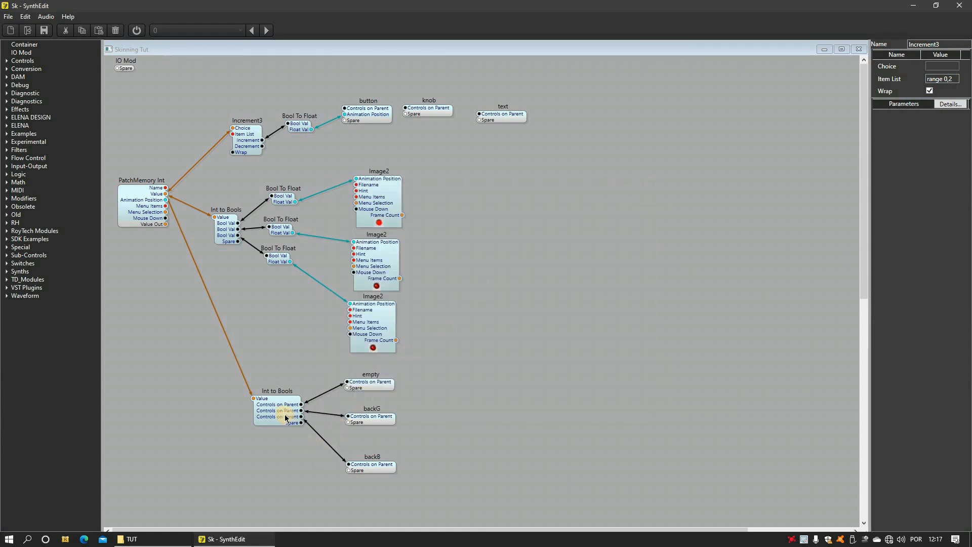
Reposition the lower Int to Bools module beside the empty container, and inspect the contents of that container.
{"action": "left_click_drag", "start_coordinate": [277, 411], "coordinate": [262, 345]}
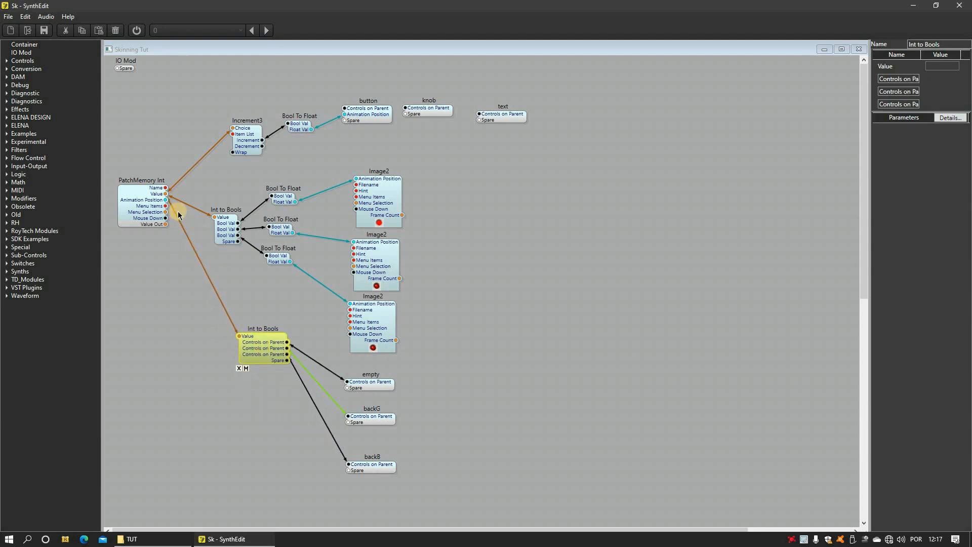
{"action": "left_click", "coordinate": [159, 197]}
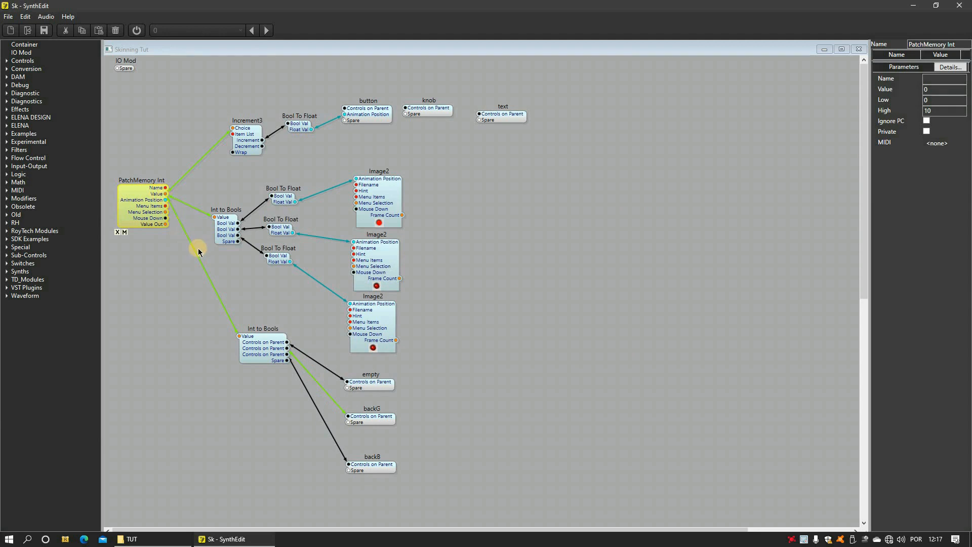
{"action": "left_click_drag", "start_coordinate": [269, 361], "coordinate": [267, 401]}
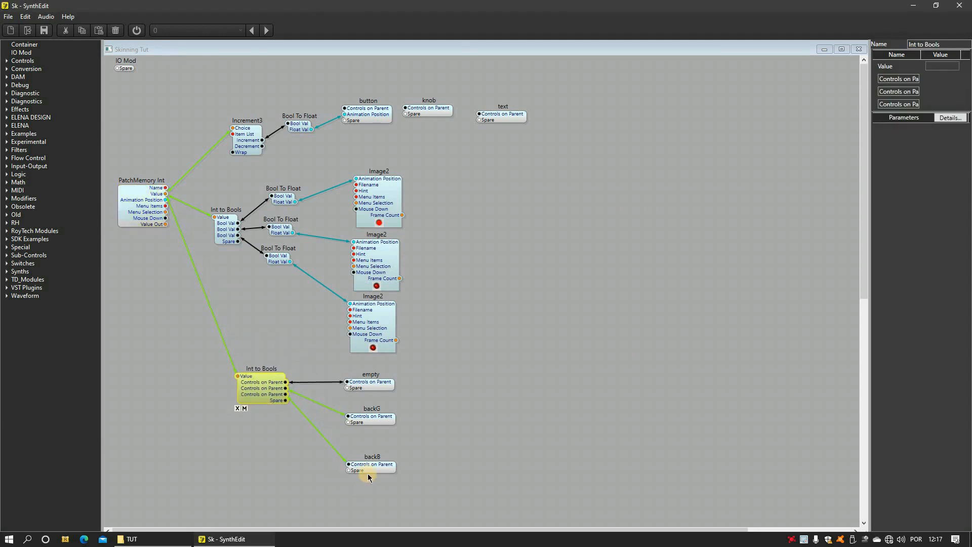
{"action": "double_click", "coordinate": [373, 388]}
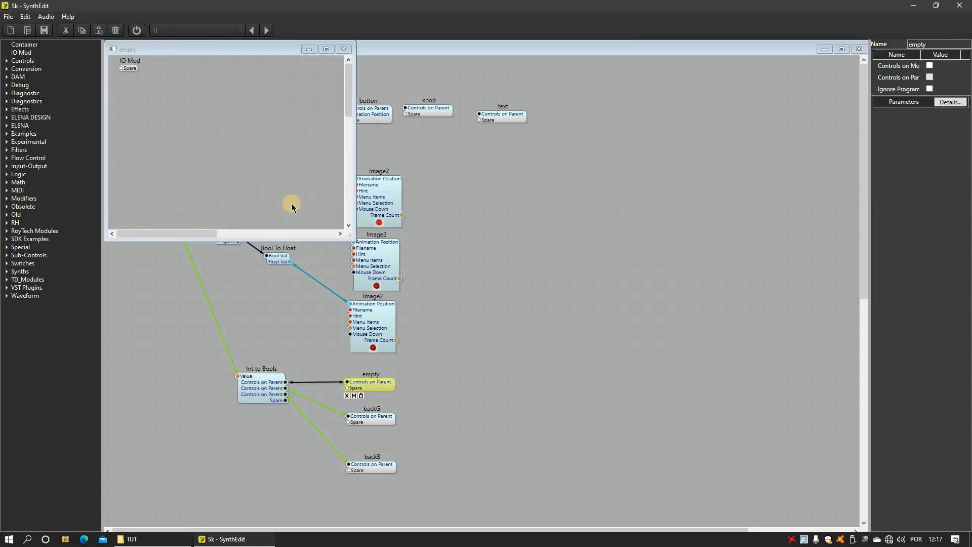
{"action": "left_click", "coordinate": [344, 49]}
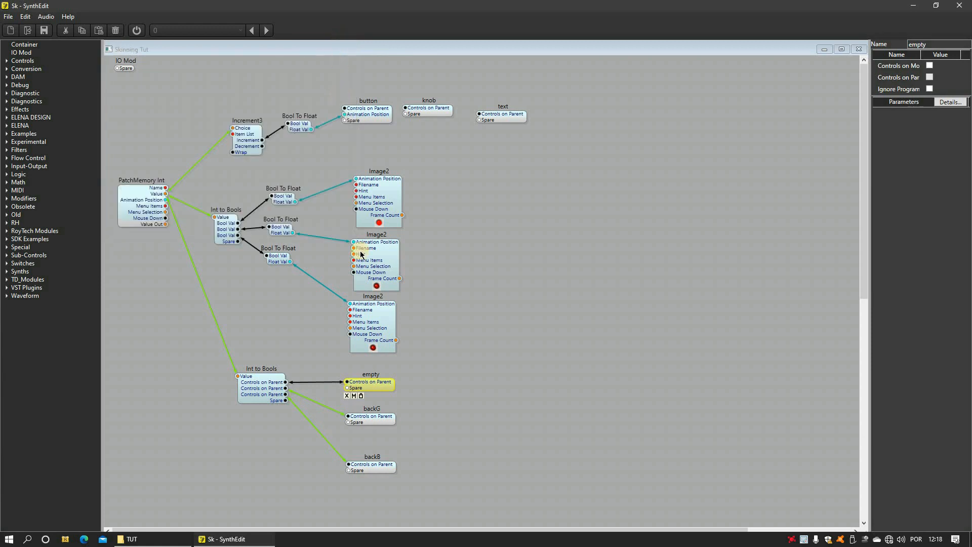
Move the backG container closer to the empty container and apply the TUT skin in backG's panel view.
{"action": "left_click_drag", "start_coordinate": [373, 423], "coordinate": [369, 410]}
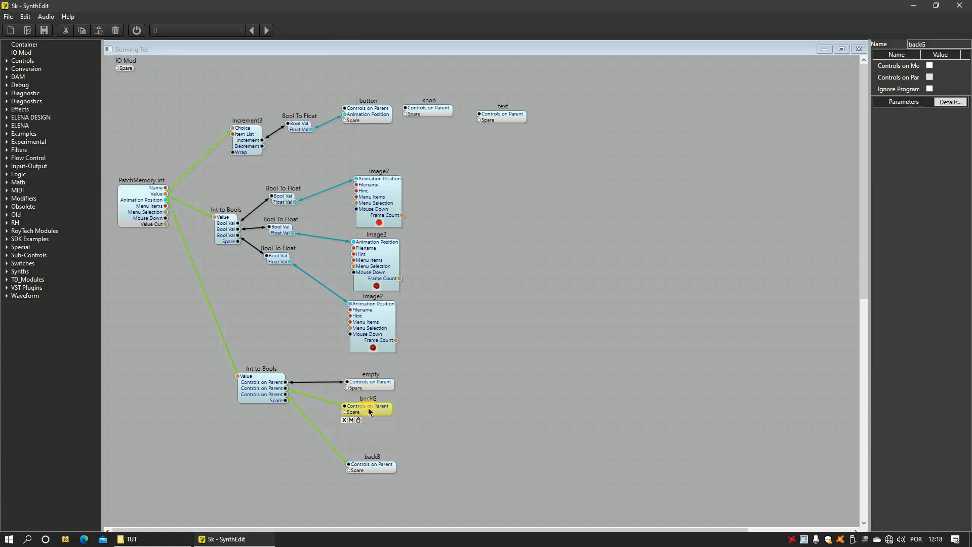
{"action": "double_click", "coordinate": [369, 411]}
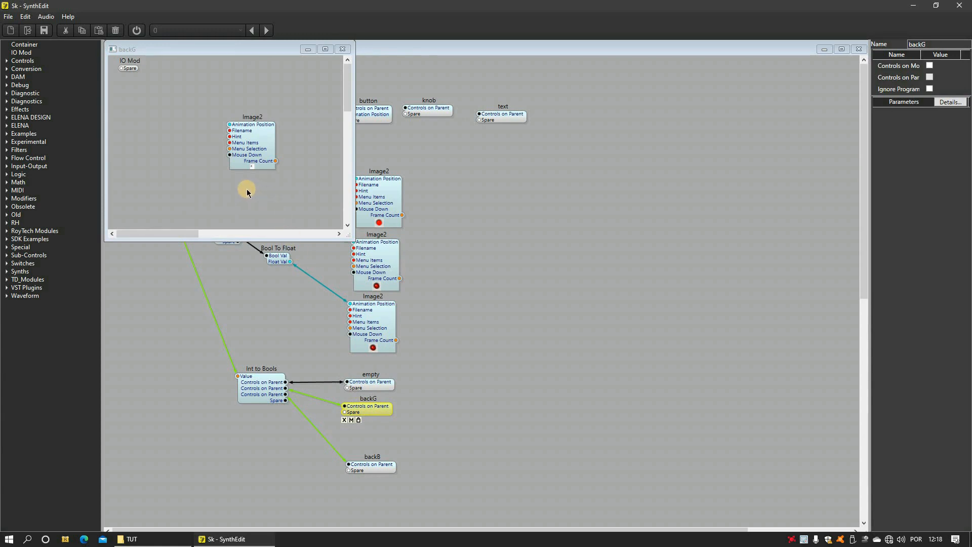
{"action": "right_click", "coordinate": [247, 190]}
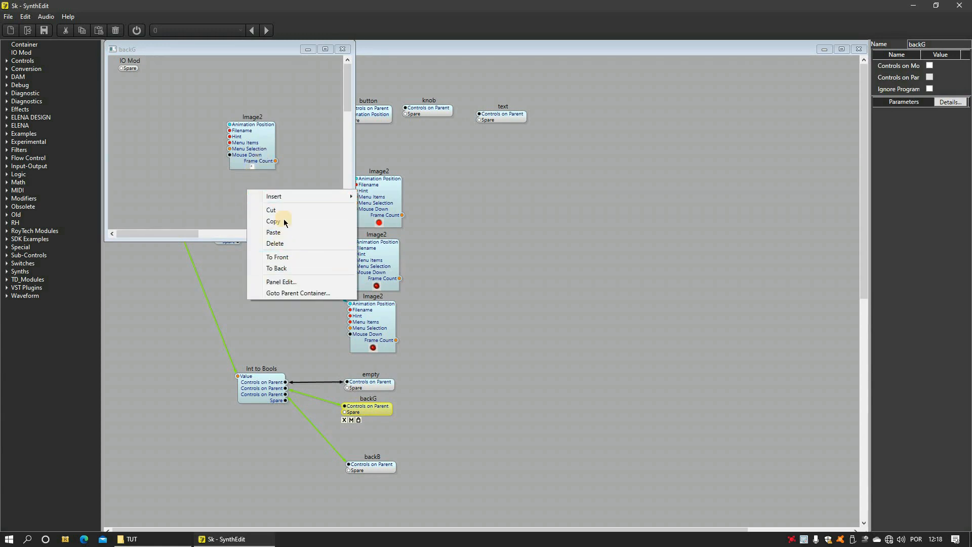
{"action": "left_click", "coordinate": [297, 279]}
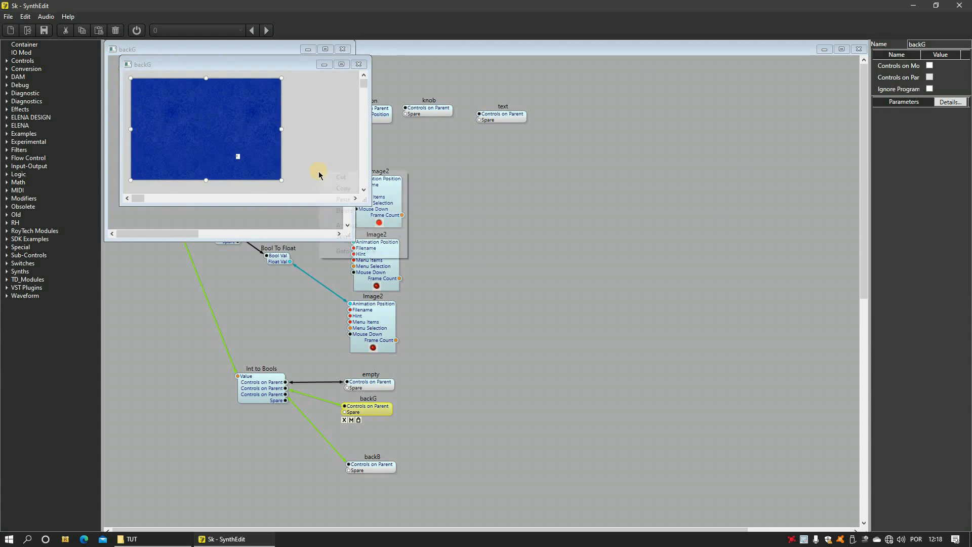
{"action": "mouse_move", "coordinate": [365, 236]}
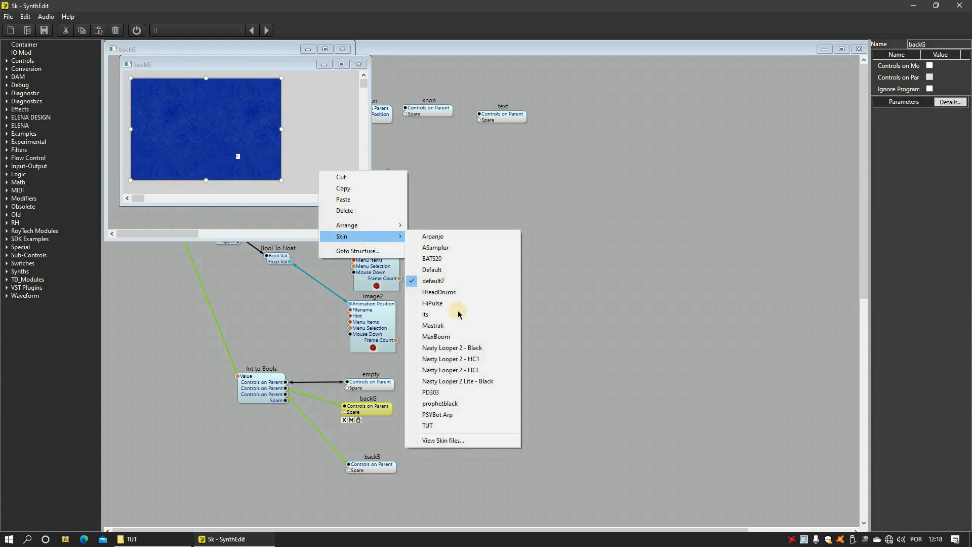
{"action": "left_click", "coordinate": [445, 425]}
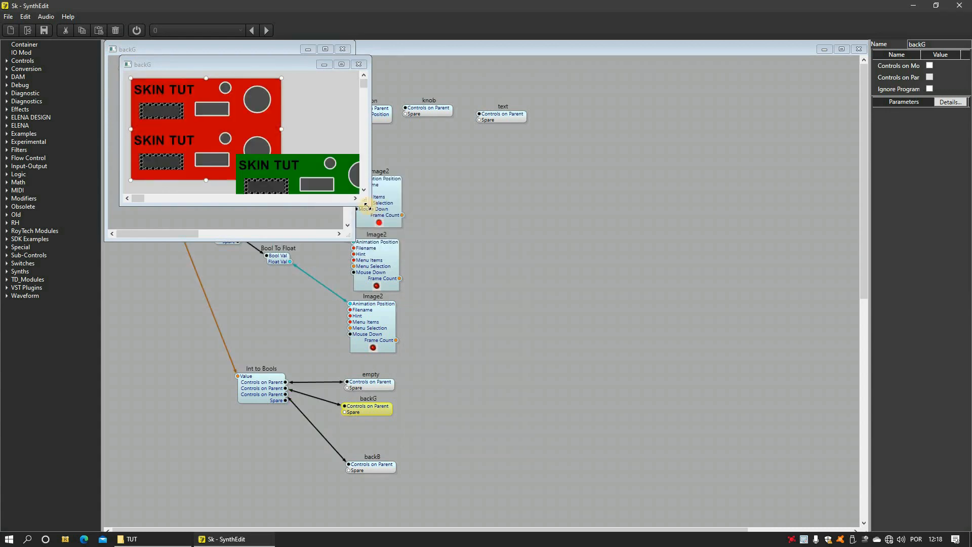
Enlarge backG's panel view to examine its green background, and close both backG windows.
{"action": "left_click_drag", "start_coordinate": [365, 204], "coordinate": [410, 250]}
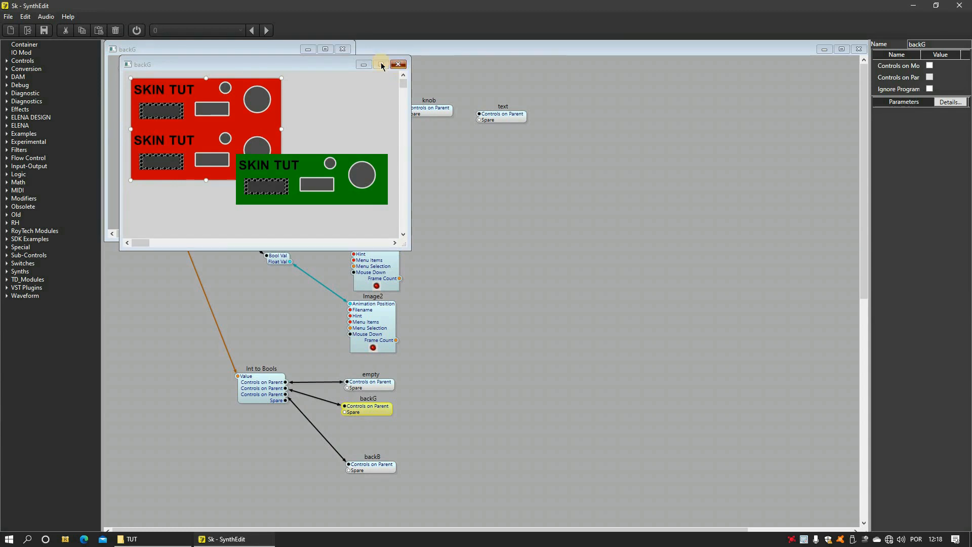
{"action": "left_click", "coordinate": [398, 64]}
{"action": "left_click", "coordinate": [342, 49]}
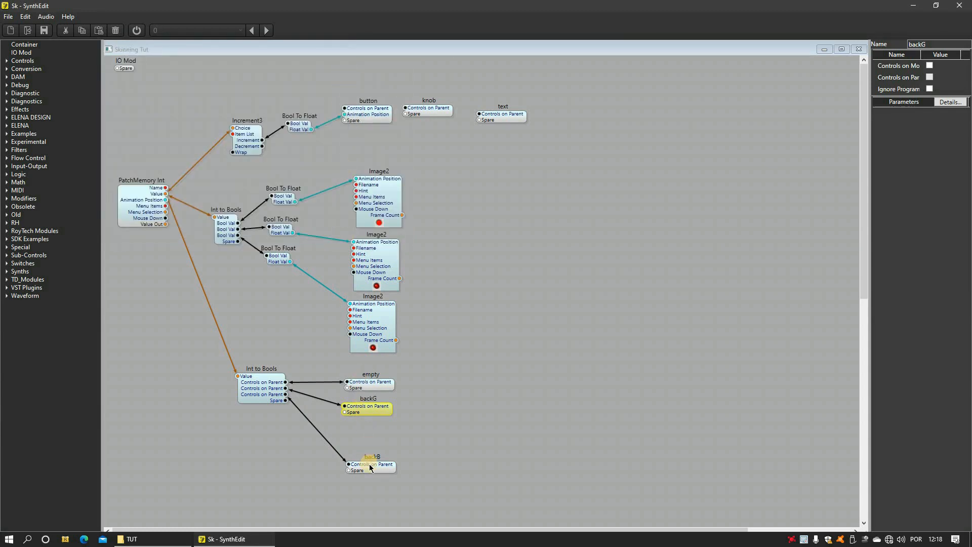
Move the backB container directly beneath backG and check the Filename of the Image2 module inside backB.
{"action": "left_click_drag", "start_coordinate": [369, 464], "coordinate": [369, 436]}
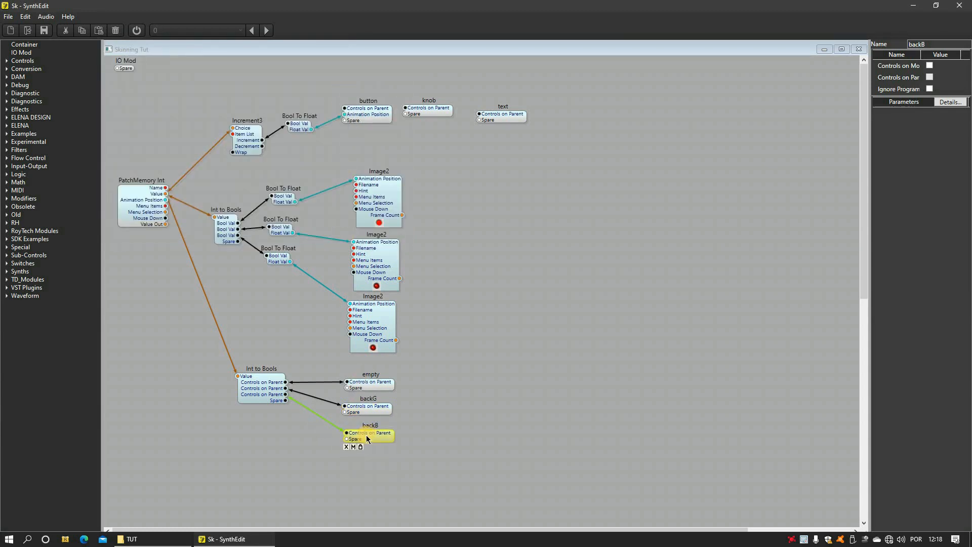
{"action": "double_click", "coordinate": [368, 436]}
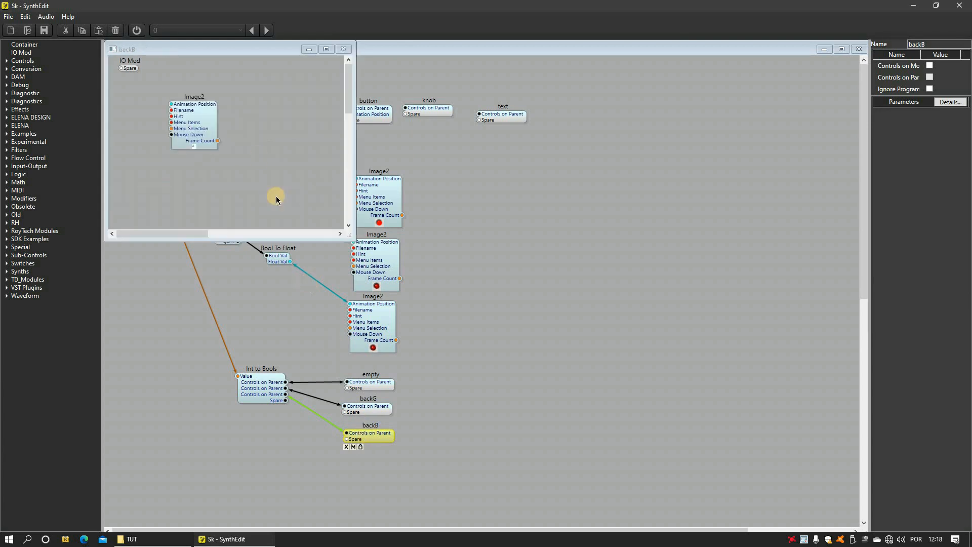
{"action": "left_click", "coordinate": [211, 120]}
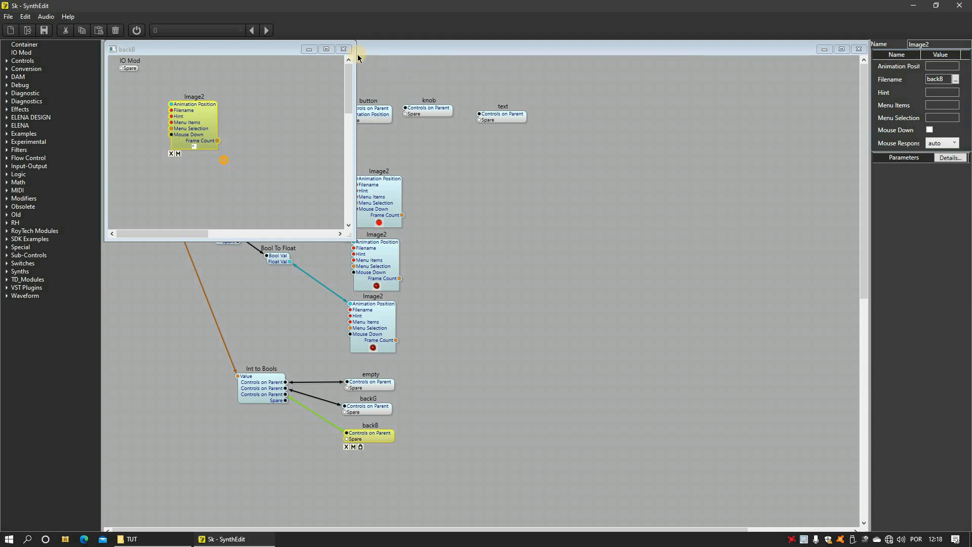
{"action": "left_click", "coordinate": [343, 48]}
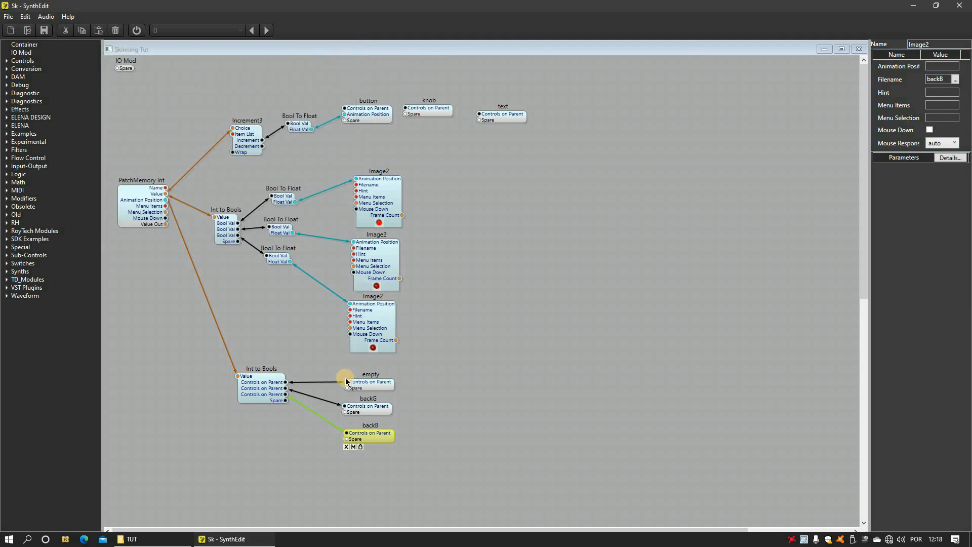
View the Skinning Tut panel layout and test the panel button repeatedly to cycle through the green and blue backgrounds.
{"action": "left_click", "coordinate": [264, 389]}
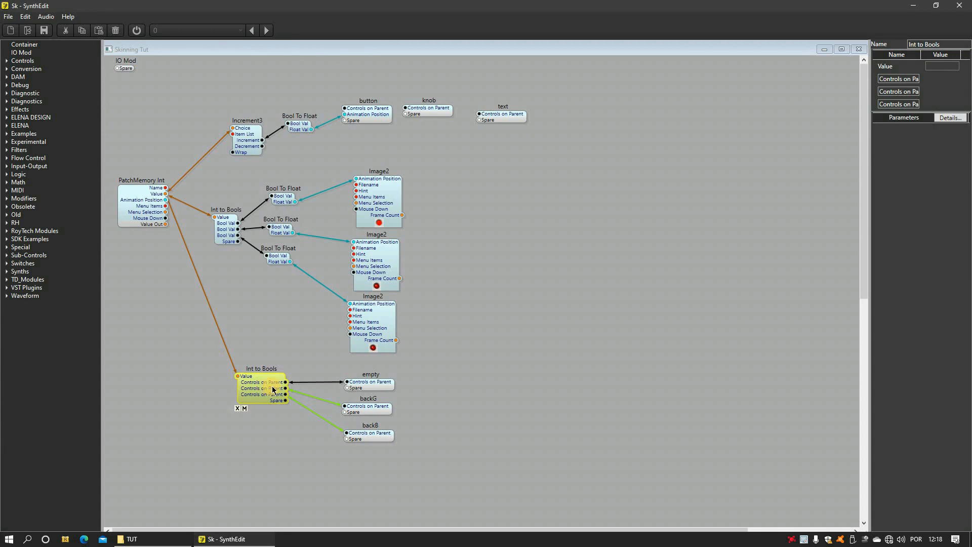
{"action": "right_click", "coordinate": [329, 472]}
{"action": "left_click", "coordinate": [347, 449]}
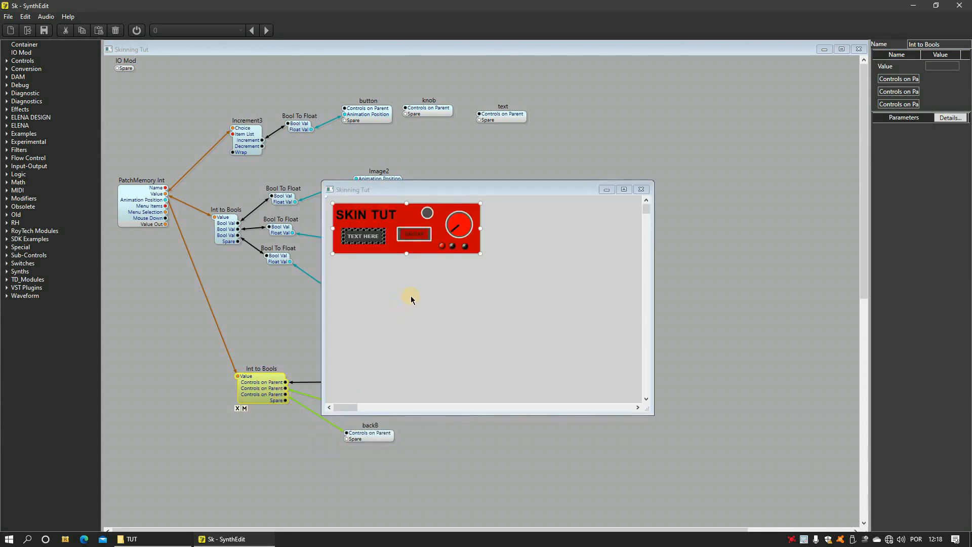
{"action": "left_click", "coordinate": [413, 234]}
{"action": "left_click", "coordinate": [415, 235]}
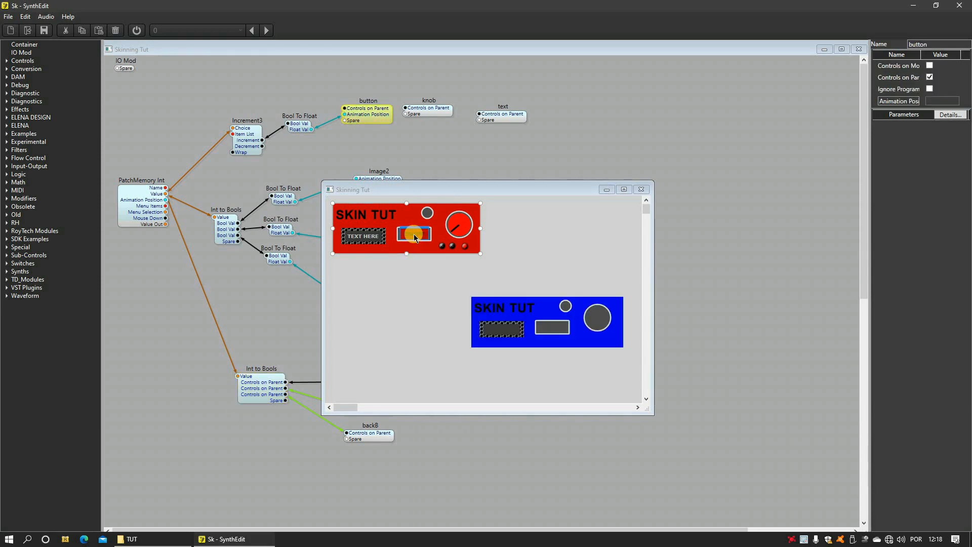
{"action": "left_click", "coordinate": [414, 235]}
{"action": "left_click", "coordinate": [414, 235]}
{"action": "left_click", "coordinate": [414, 235]}
{"action": "left_click", "coordinate": [414, 235]}
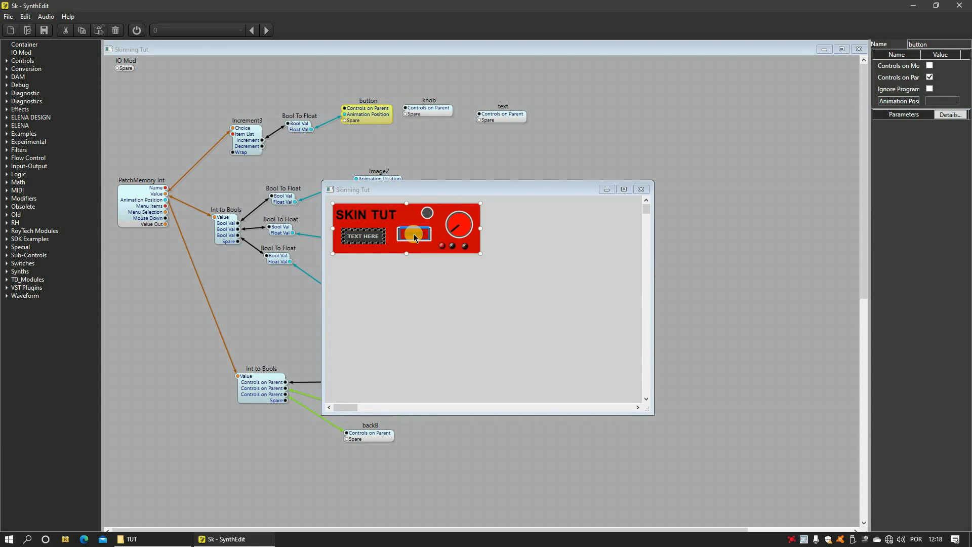
{"action": "left_click", "coordinate": [415, 235]}
{"action": "left_click", "coordinate": [415, 235]}
{"action": "left_click", "coordinate": [414, 235]}
{"action": "left_click", "coordinate": [414, 235]}
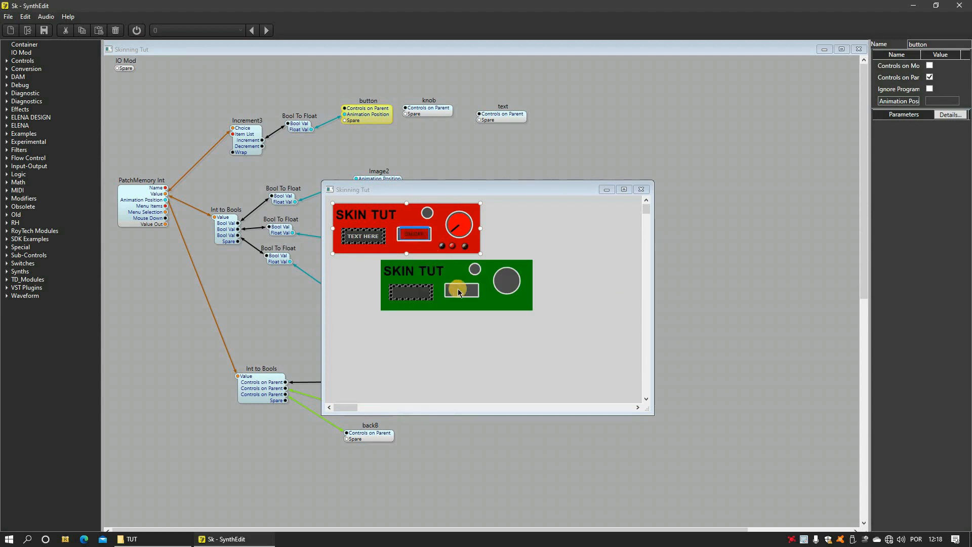
Place the green backG panel over the red background, move it to the back, and nudge it into alignment.
{"action": "left_click", "coordinate": [458, 283]}
{"action": "left_click_drag", "start_coordinate": [466, 261], "coordinate": [419, 204]}
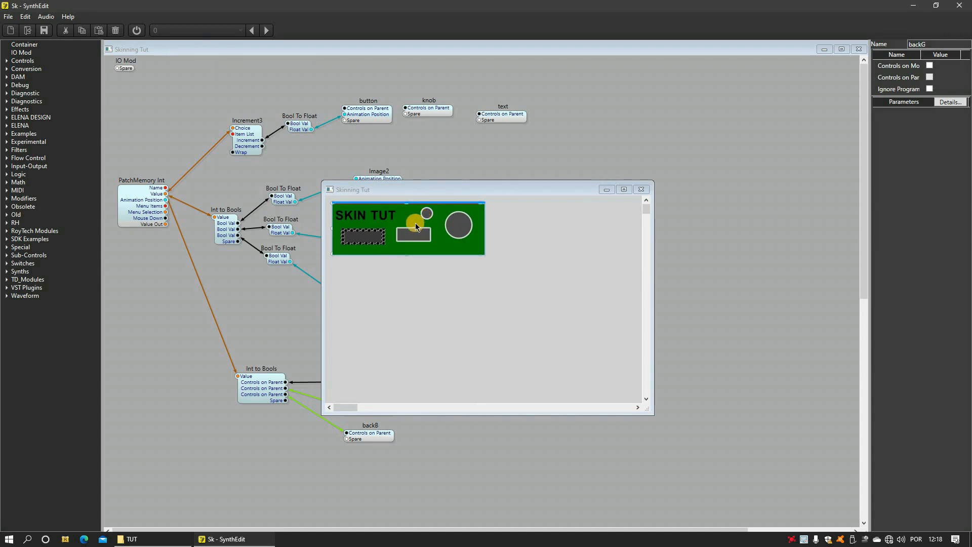
{"action": "right_click", "coordinate": [414, 223]}
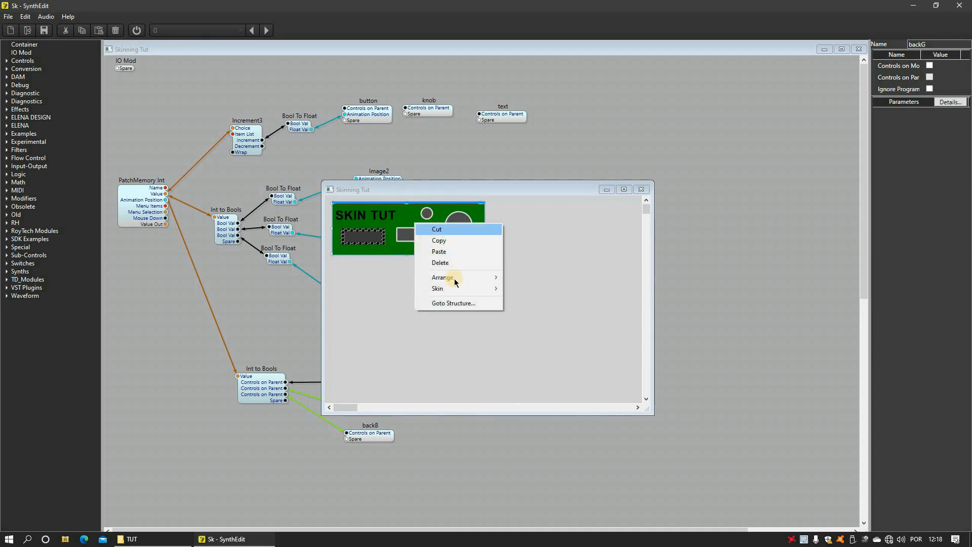
{"action": "mouse_move", "coordinate": [458, 282]}
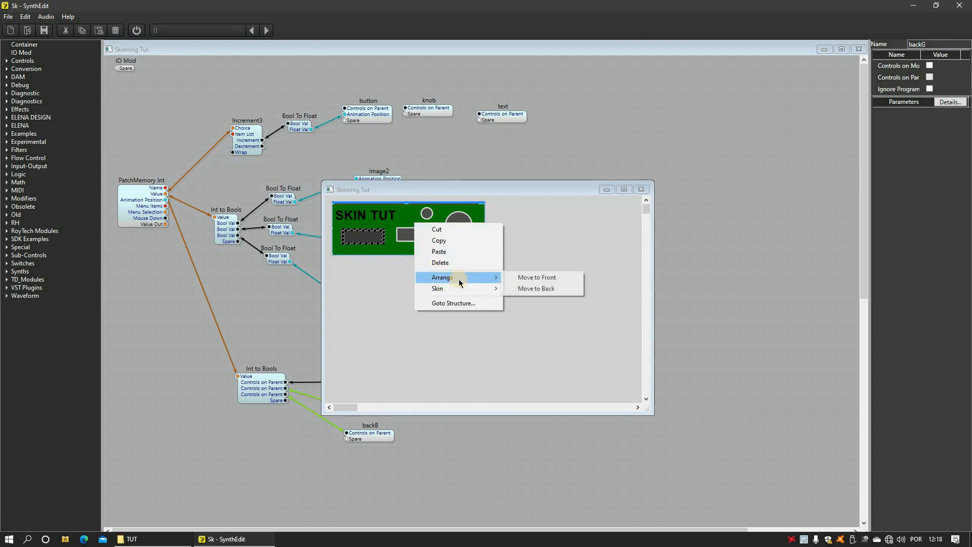
{"action": "left_click", "coordinate": [530, 291]}
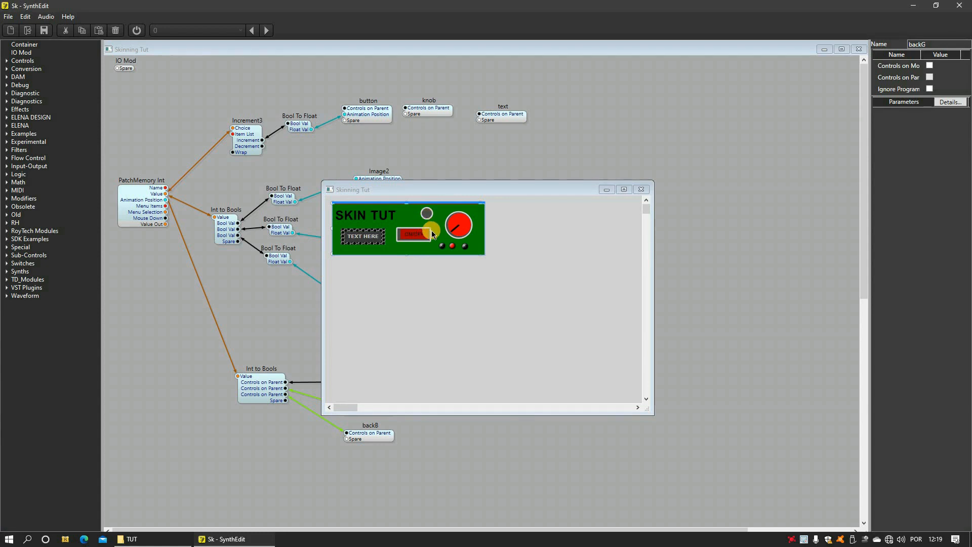
{"action": "key", "text": "Up"}
{"action": "key", "text": "Right"}
{"action": "key", "text": "Right"}
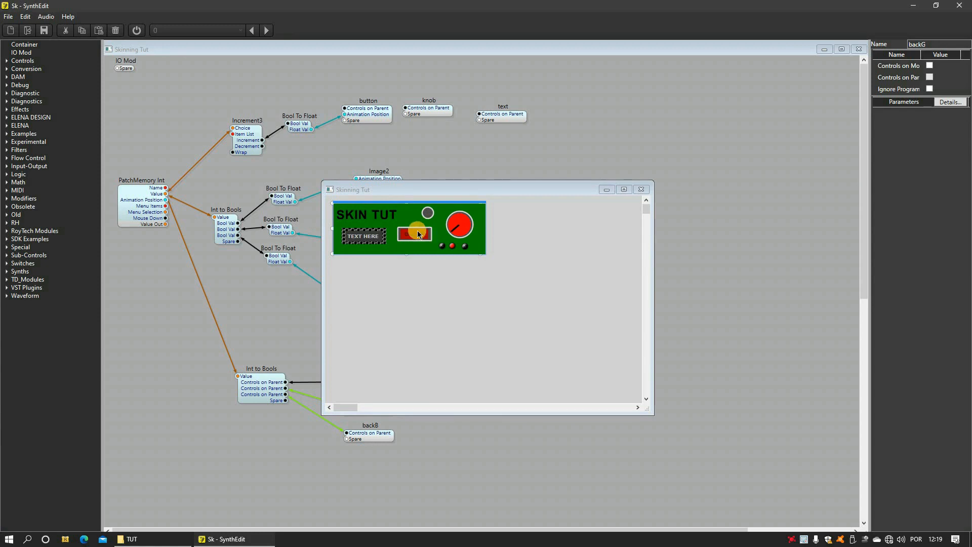
Switch to the blue backB panel, place it over the red background, move it to the back, and nudge it into alignment.
{"action": "left_click", "coordinate": [417, 231]}
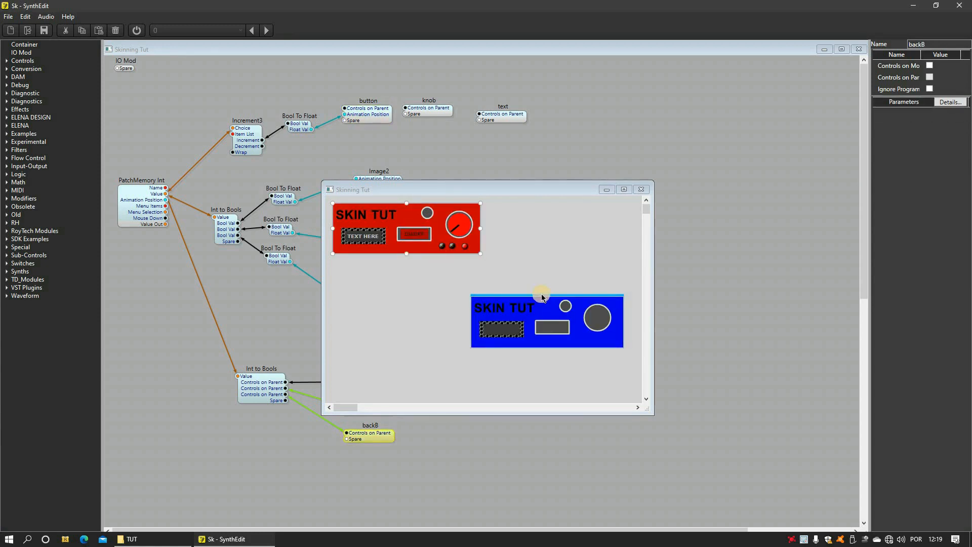
{"action": "left_click_drag", "start_coordinate": [542, 297], "coordinate": [405, 204]}
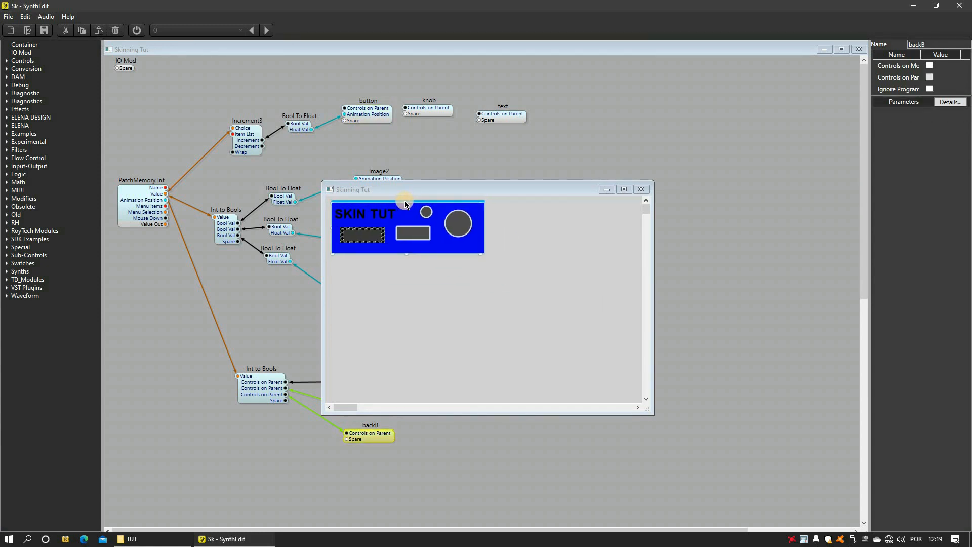
{"action": "right_click", "coordinate": [407, 223]}
{"action": "mouse_move", "coordinate": [466, 276]}
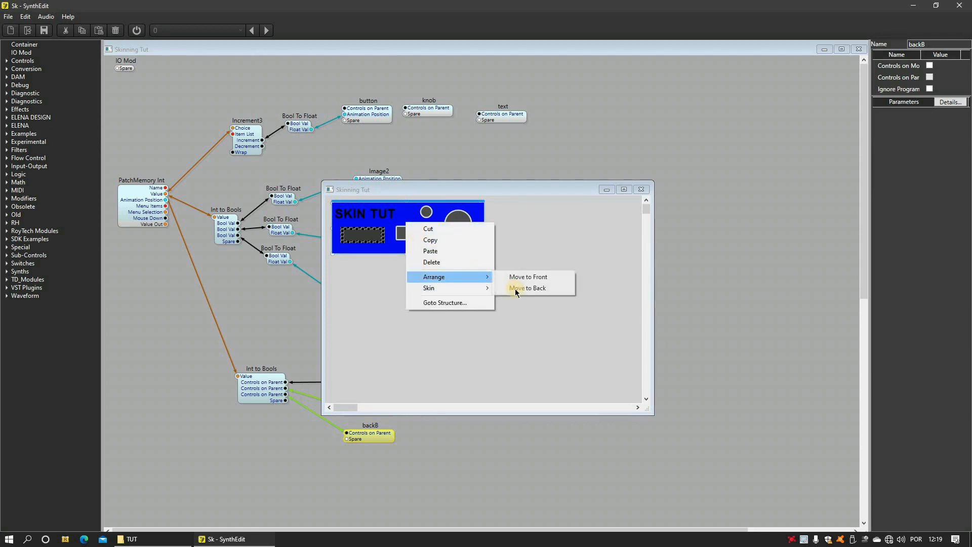
{"action": "left_click", "coordinate": [517, 288]}
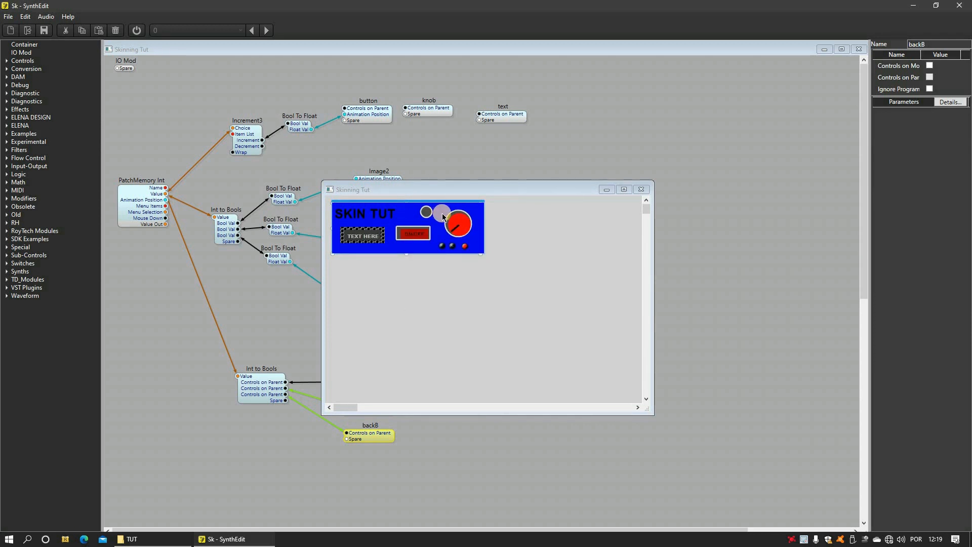
{"action": "key", "text": "Right"}
{"action": "key", "text": "Right"}
{"action": "key", "text": "Down"}
{"action": "key", "text": "Down"}
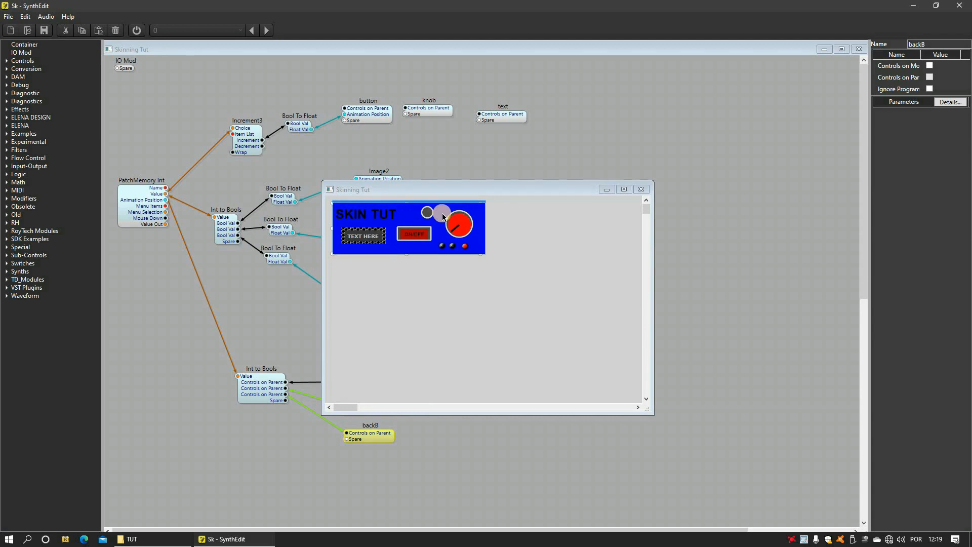
{"action": "key", "text": "Right"}
{"action": "key", "text": "Left"}
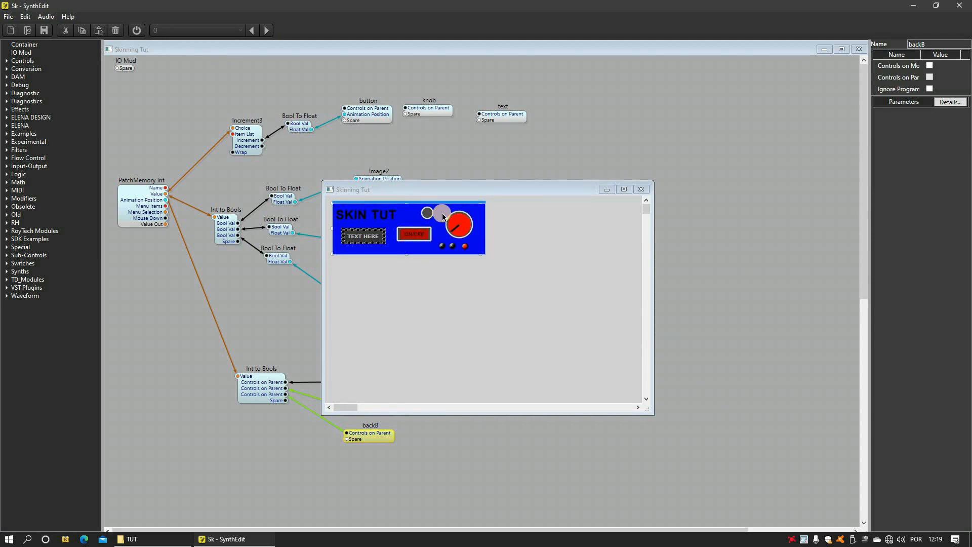
Test the panel button by cycling repeatedly through the red, green and blue backgrounds, and close the panel view.
{"action": "left_click", "coordinate": [414, 235]}
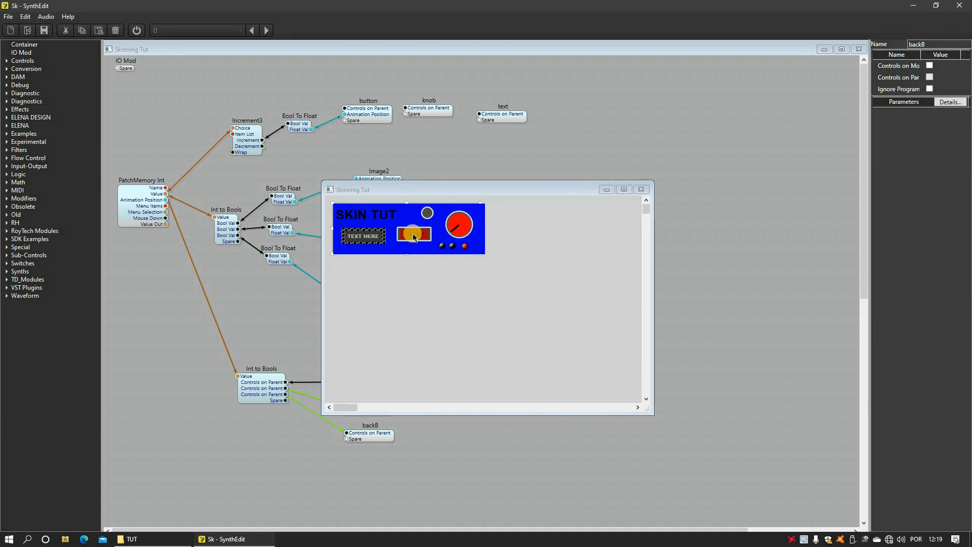
{"action": "left_click", "coordinate": [413, 234]}
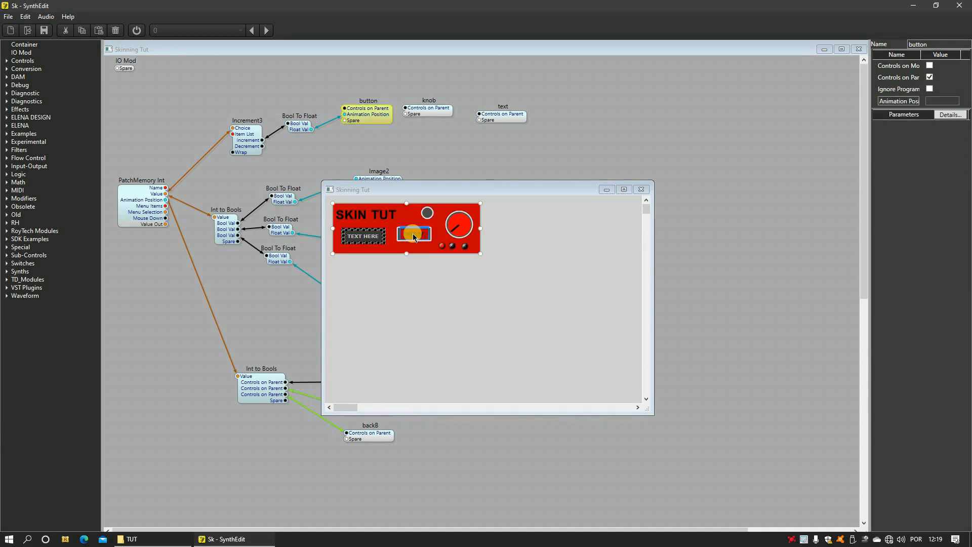
{"action": "left_click", "coordinate": [413, 234]}
{"action": "left_click", "coordinate": [413, 235]}
{"action": "left_click", "coordinate": [414, 234]}
{"action": "left_click", "coordinate": [413, 235]}
{"action": "left_click", "coordinate": [413, 235]}
{"action": "left_click", "coordinate": [414, 235]}
{"action": "left_click", "coordinate": [413, 235]}
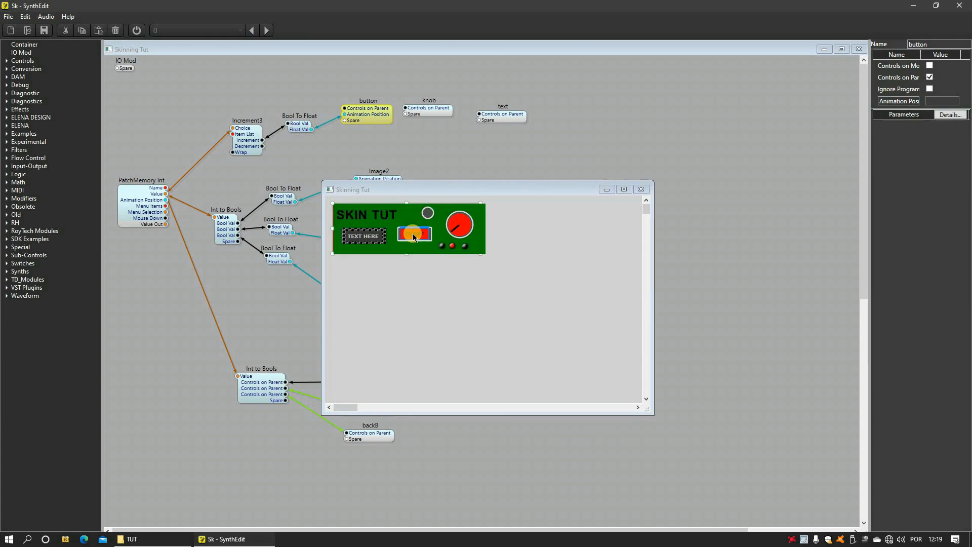
{"action": "left_click", "coordinate": [413, 236]}
{"action": "left_click", "coordinate": [413, 235]}
{"action": "left_click", "coordinate": [414, 236]}
{"action": "left_click", "coordinate": [414, 236]}
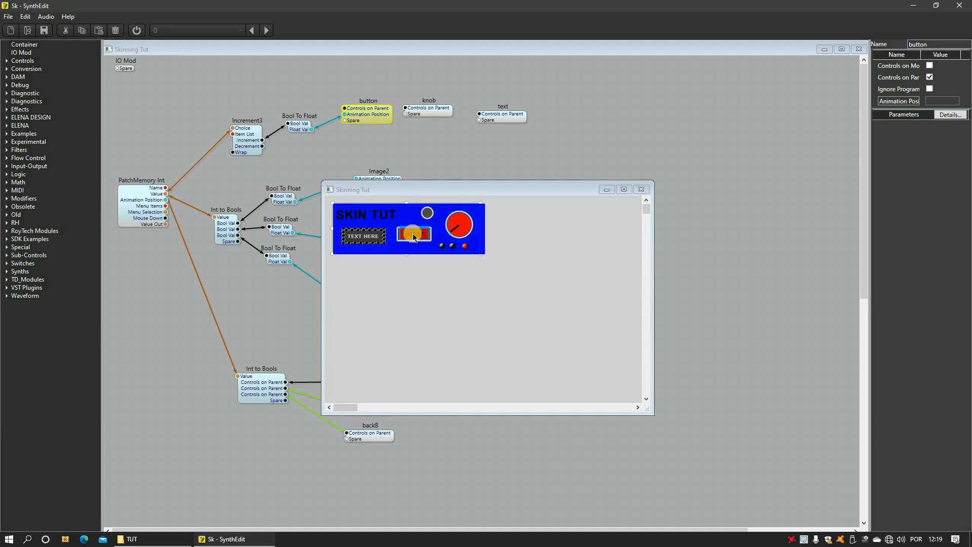
{"action": "left_click", "coordinate": [413, 235]}
{"action": "left_click", "coordinate": [414, 235]}
{"action": "left_click", "coordinate": [414, 236]}
{"action": "left_click", "coordinate": [413, 235]}
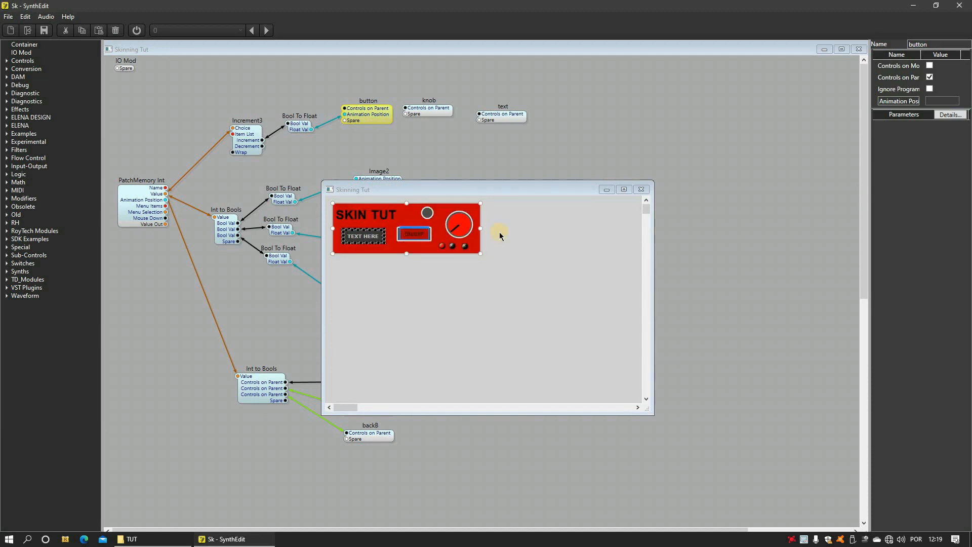
{"action": "left_click", "coordinate": [651, 189]}
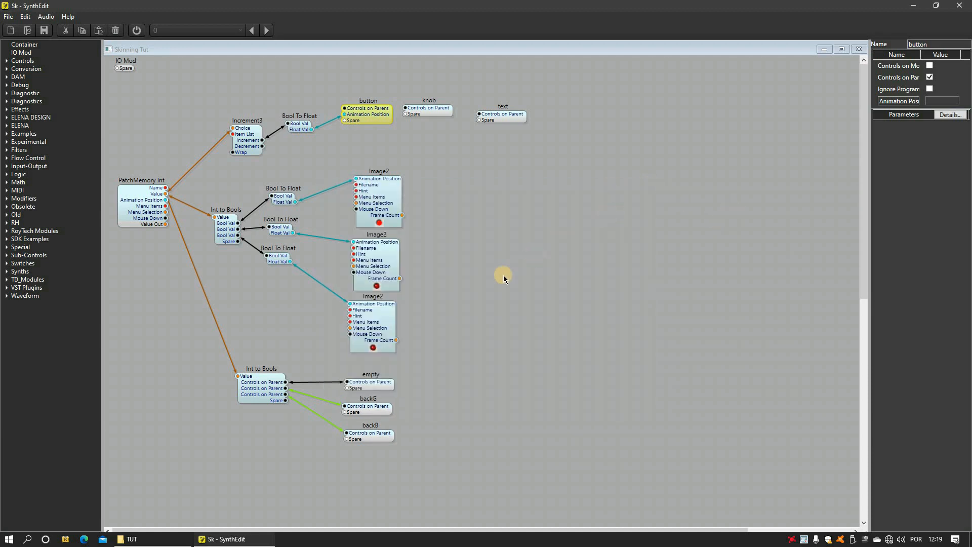
Select the empty container, locate its small item beside the LEDs in the Skinning Tut panel, and close the panel view.
{"action": "left_click", "coordinate": [370, 378]}
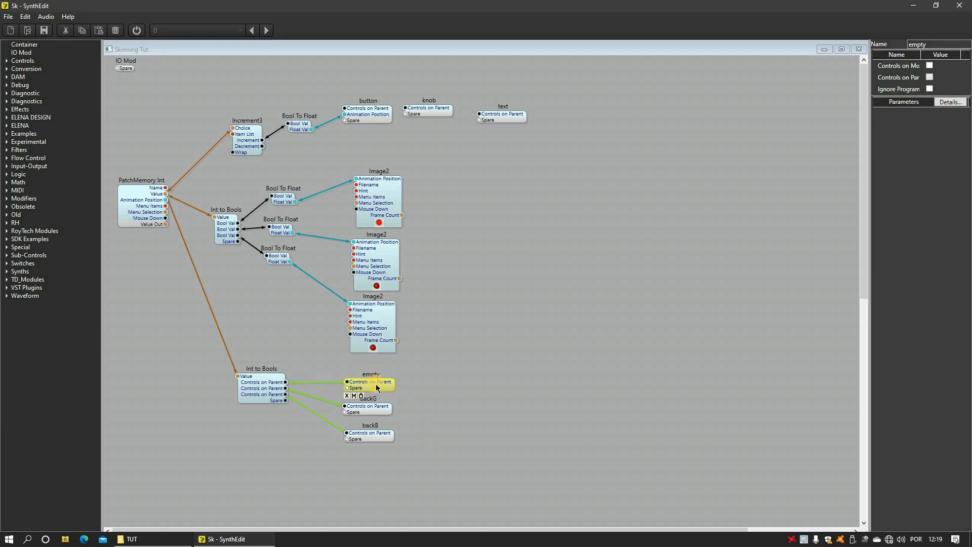
{"action": "left_click", "coordinate": [434, 423]}
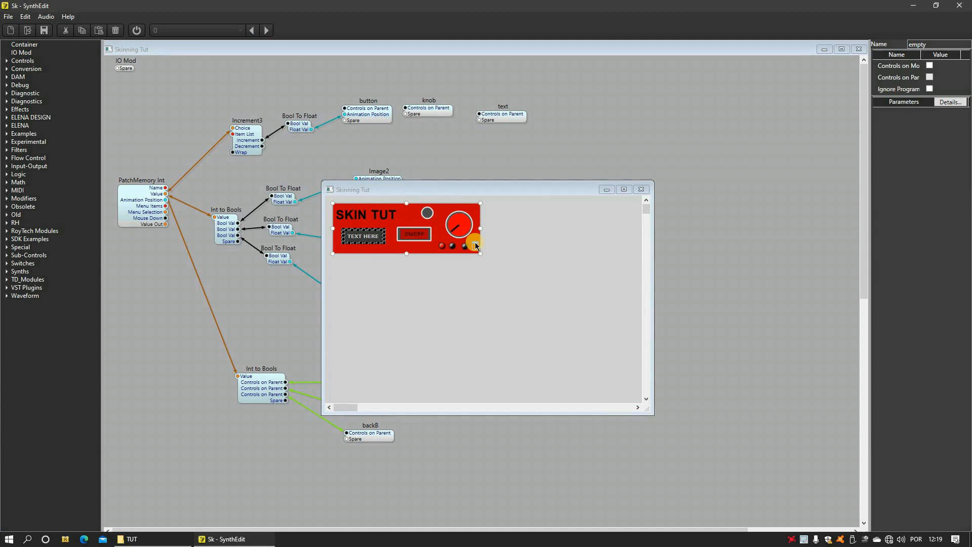
{"action": "left_click", "coordinate": [475, 246]}
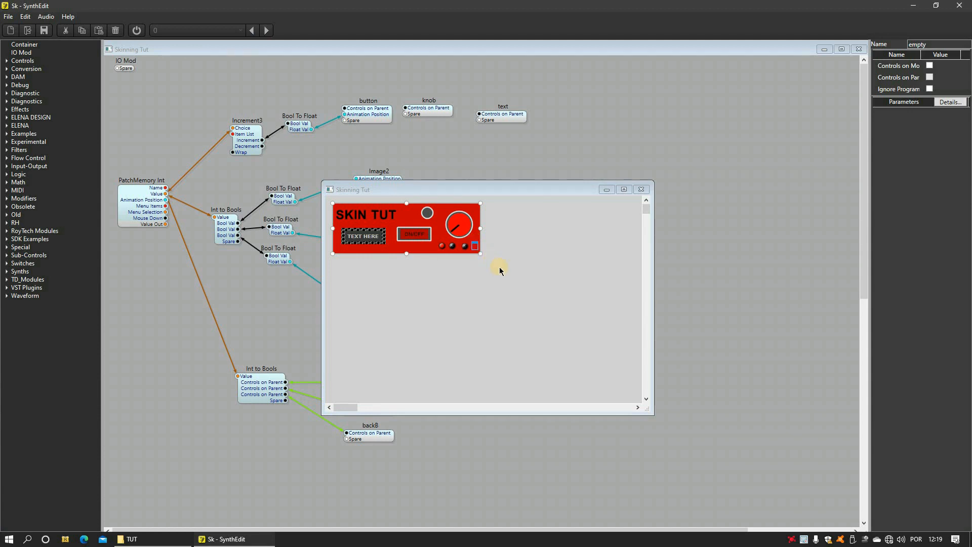
{"action": "left_click", "coordinate": [641, 191]}
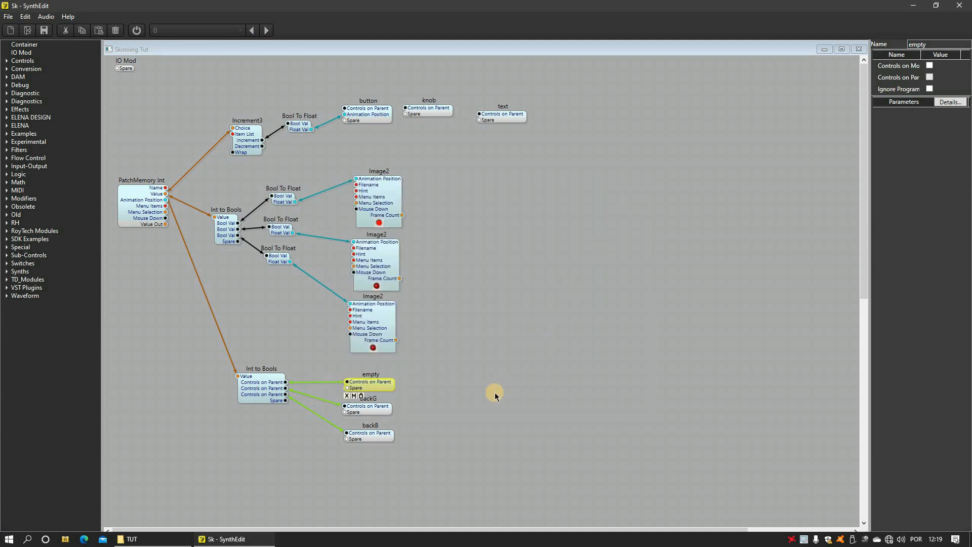
Reopen the Skinning Tut panel view and switch to the green background with the panel button.
{"action": "right_click", "coordinate": [400, 470]}
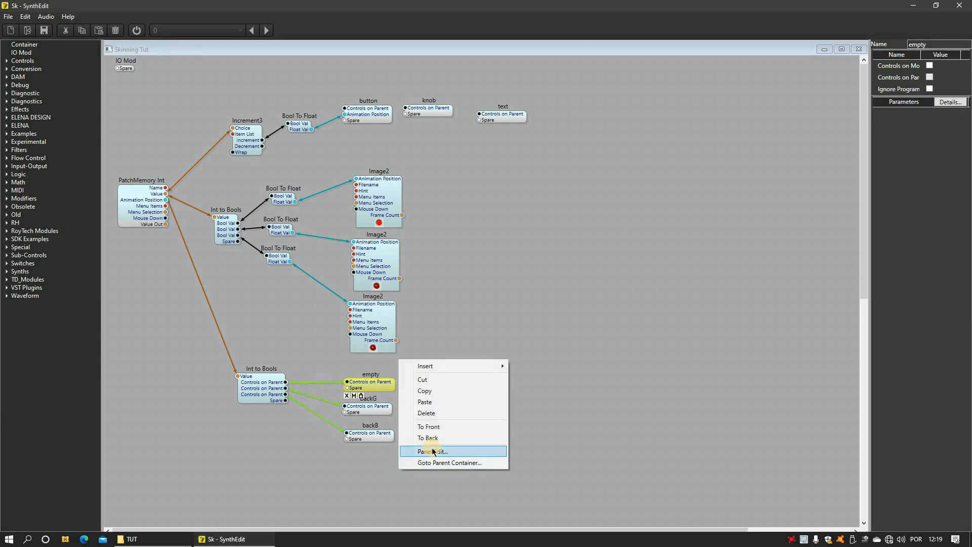
{"action": "left_click", "coordinate": [433, 451]}
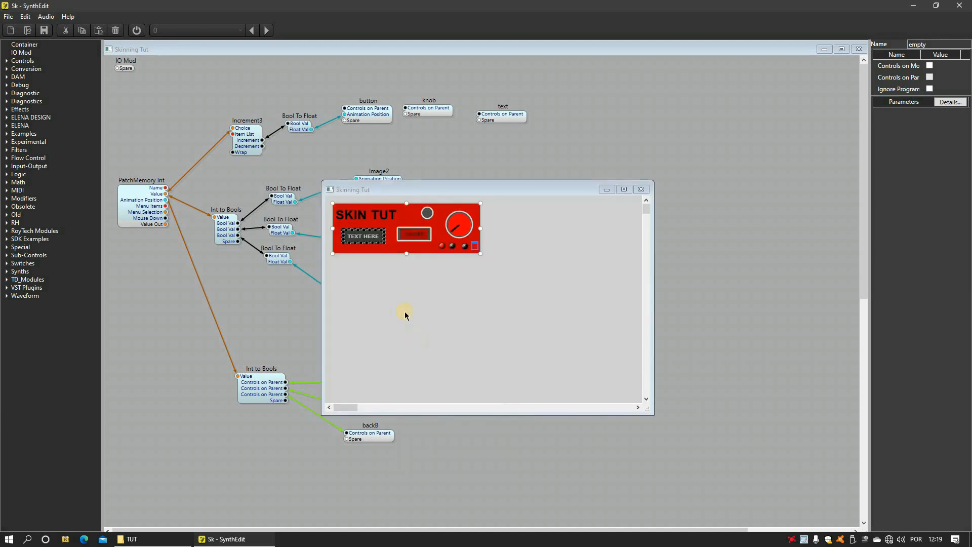
{"action": "left_click", "coordinate": [412, 234]}
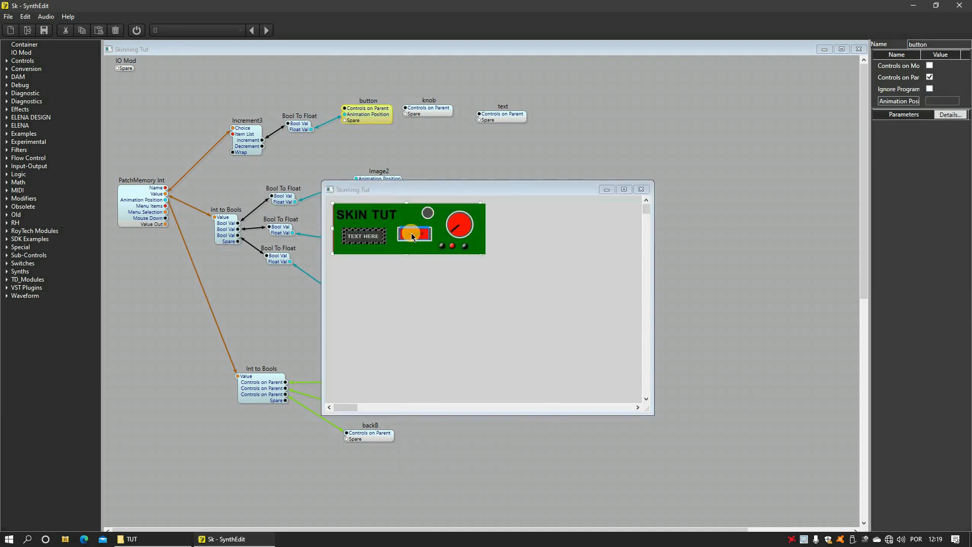
Cycle the Skinning Tut panel repeatedly through its background colours with the panel's button.
{"action": "left_click", "coordinate": [411, 232]}
{"action": "left_click", "coordinate": [411, 233]}
{"action": "left_click", "coordinate": [412, 233]}
{"action": "left_click", "coordinate": [412, 233]}
{"action": "left_click", "coordinate": [412, 233]}
{"action": "left_click", "coordinate": [412, 233]}
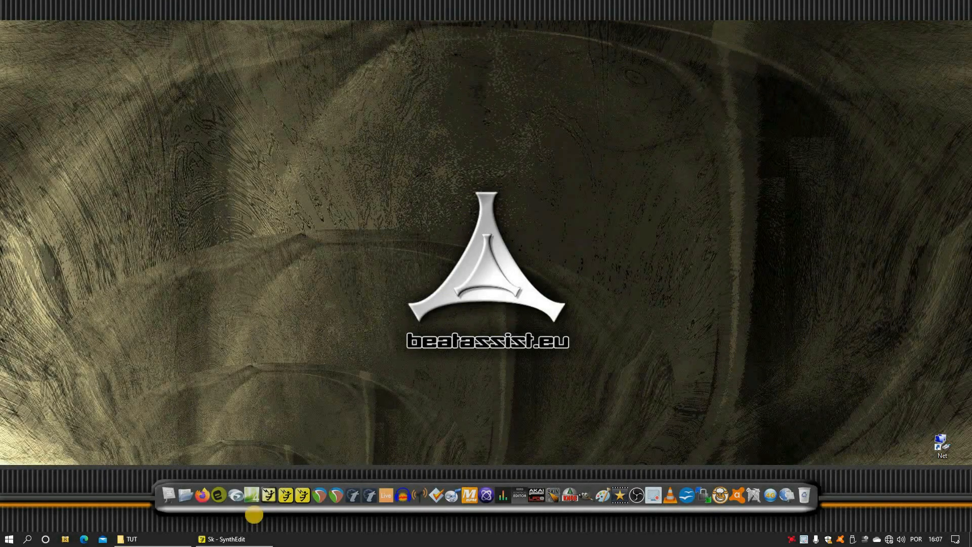
Return to SynthEdit, open the text container and select the Style value of its Text Entry4 module.
{"action": "left_click", "coordinate": [249, 540]}
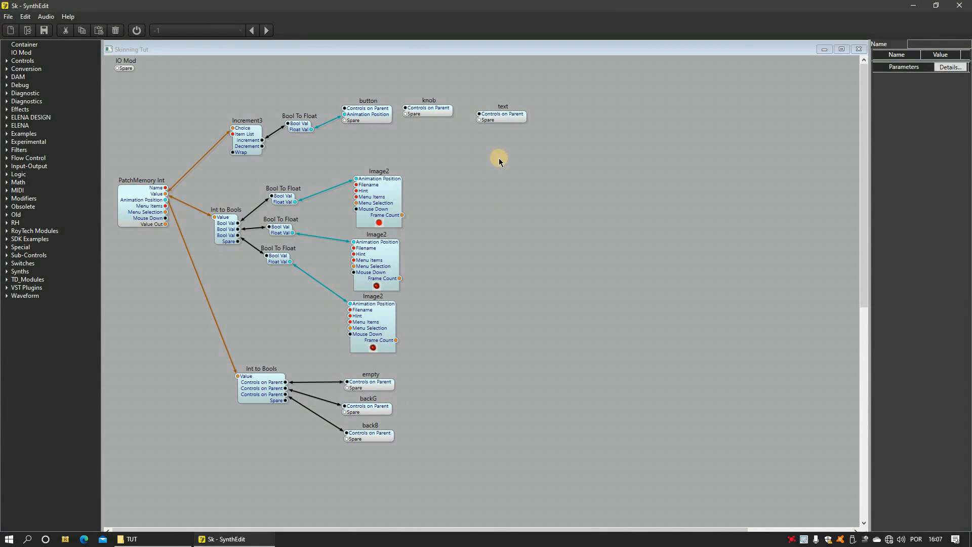
{"action": "left_click", "coordinate": [504, 121]}
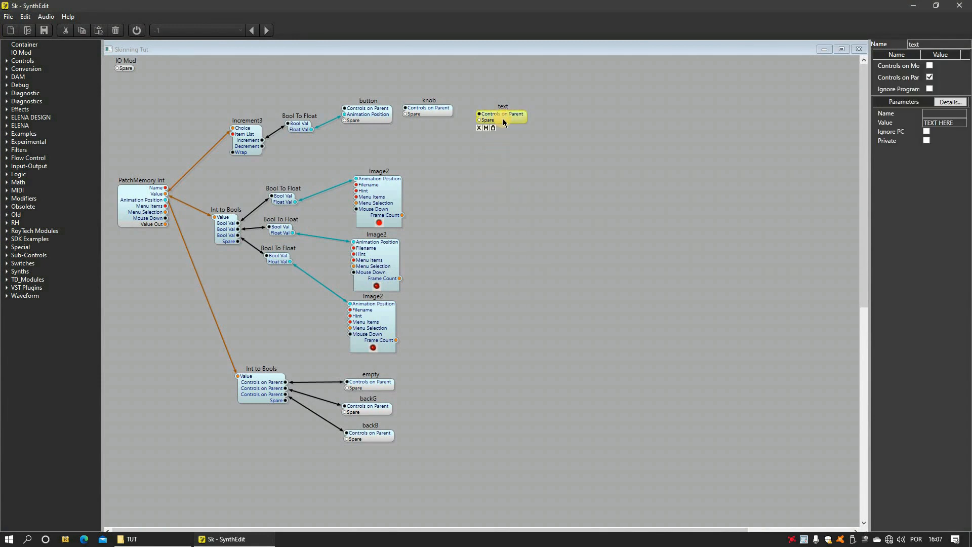
{"action": "double_click", "coordinate": [504, 122]}
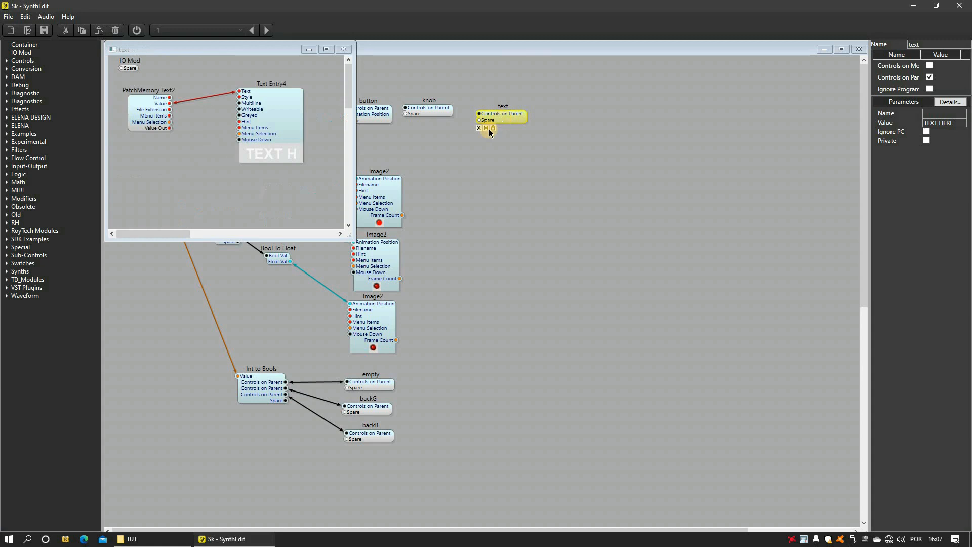
{"action": "left_click", "coordinate": [278, 127]}
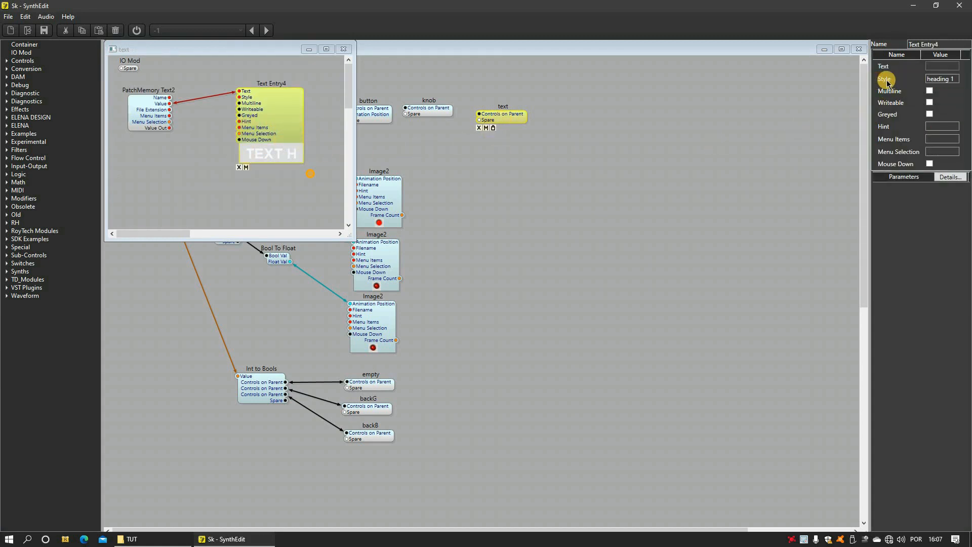
{"action": "left_click_drag", "start_coordinate": [955, 79], "coordinate": [924, 82]}
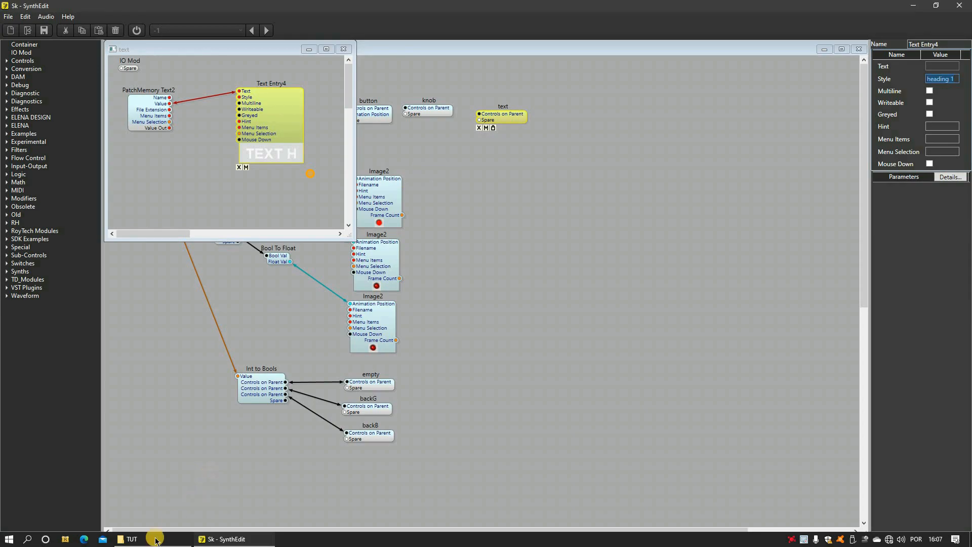
Open the global text file from the TUT skin folder and locate its Normal and Heading 1 font categories.
{"action": "left_click", "coordinate": [152, 538]}
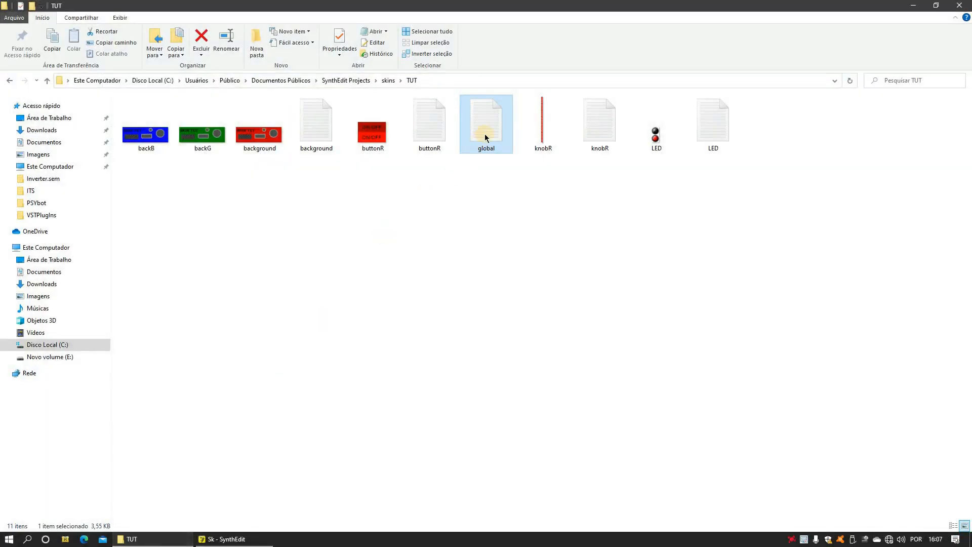
{"action": "double_click", "coordinate": [485, 134]}
{"action": "scroll", "coordinate": [431, 208], "scroll_direction": "down", "scroll_amount": 8}
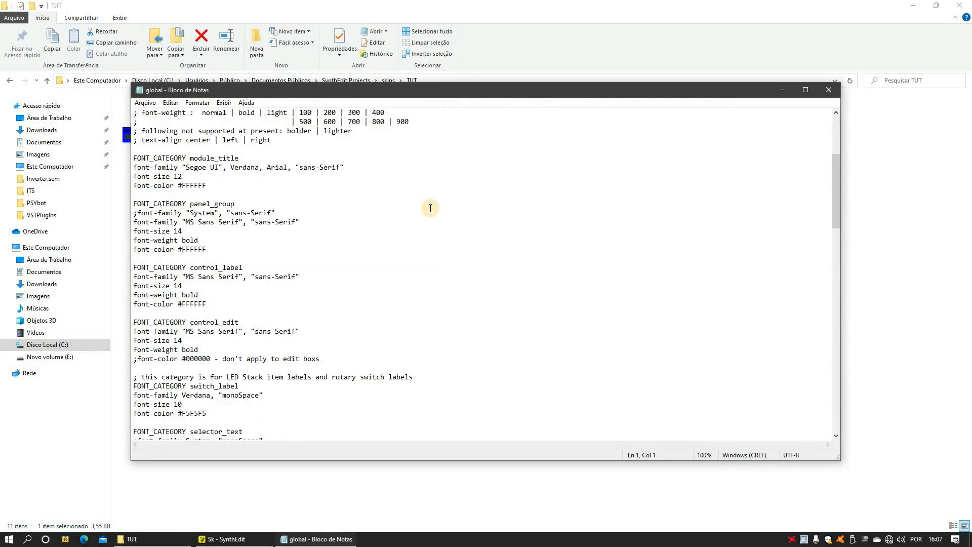
{"action": "scroll", "coordinate": [430, 209], "scroll_direction": "down", "scroll_amount": 20}
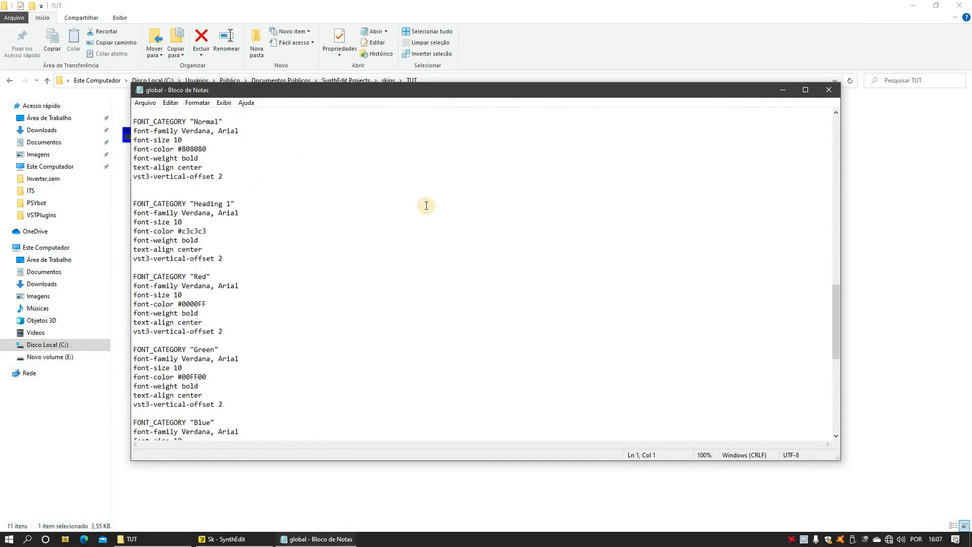
{"action": "scroll", "coordinate": [405, 207], "scroll_direction": "up", "scroll_amount": 2}
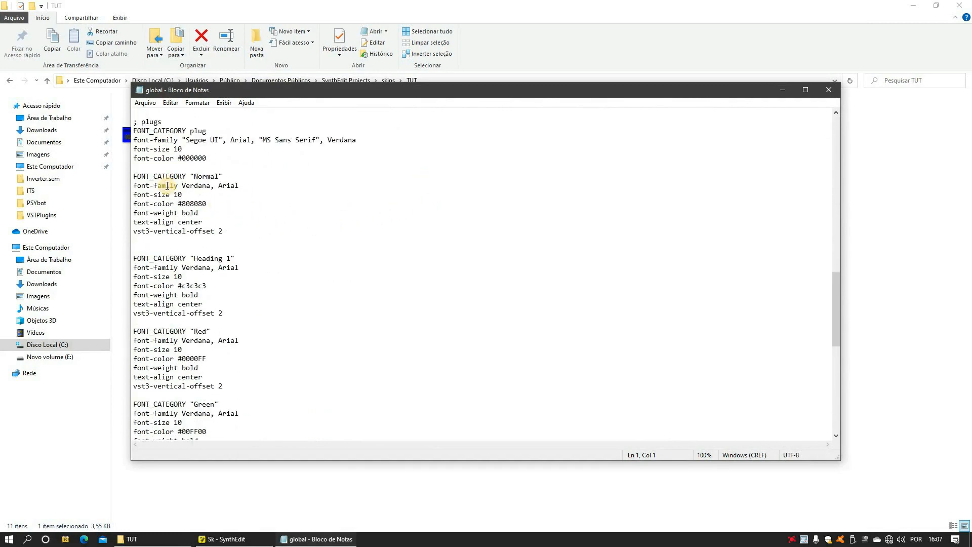
{"action": "left_click", "coordinate": [227, 177]}
{"action": "left_click", "coordinate": [131, 176], "text": "shift"}
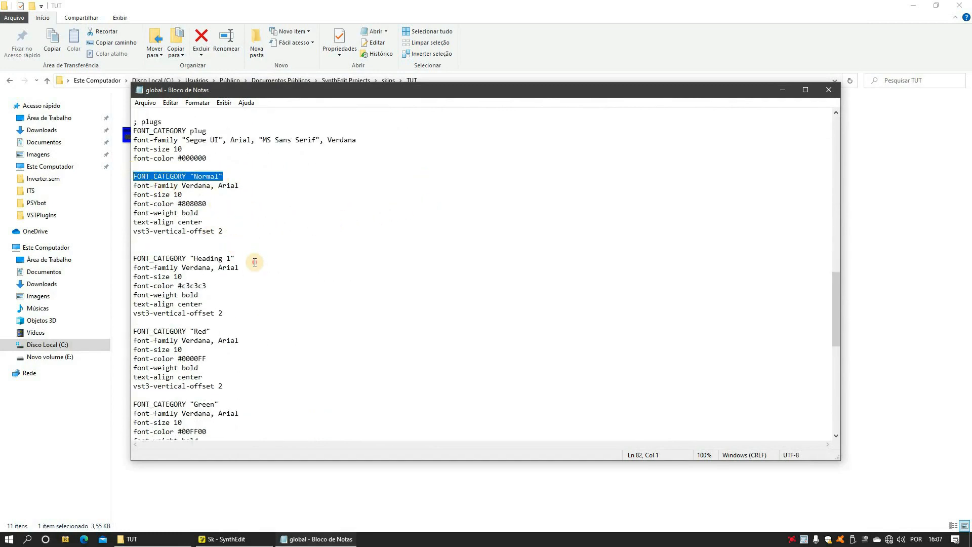
{"action": "left_click_drag", "start_coordinate": [255, 262], "coordinate": [163, 254]}
{"action": "left_click", "coordinate": [249, 294]}
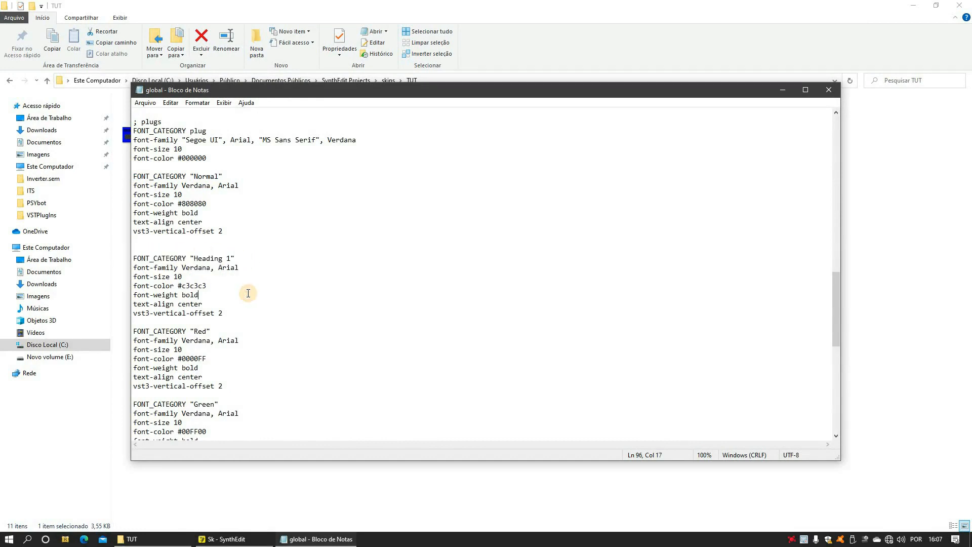
Examine the Red, Green and Blue font categories in the global file, including the Red category's font size and colour.
{"action": "scroll", "coordinate": [247, 284], "scroll_direction": "down", "scroll_amount": 3}
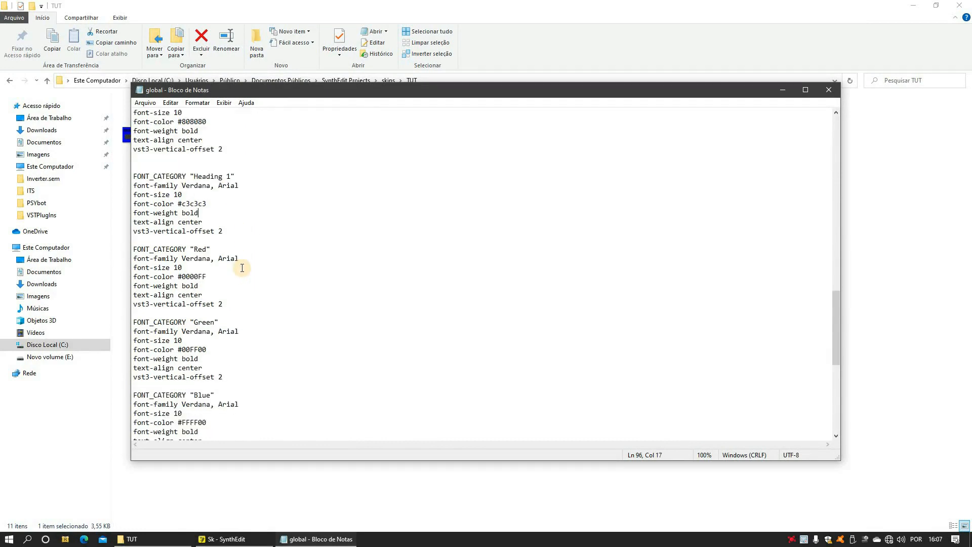
{"action": "left_click_drag", "start_coordinate": [212, 249], "coordinate": [133, 249]}
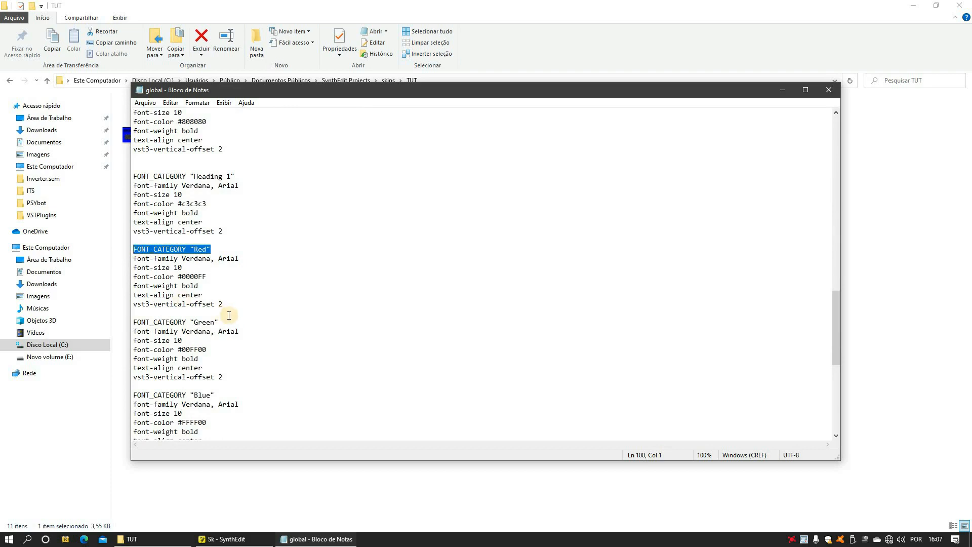
{"action": "left_click_drag", "start_coordinate": [219, 322], "coordinate": [132, 322]}
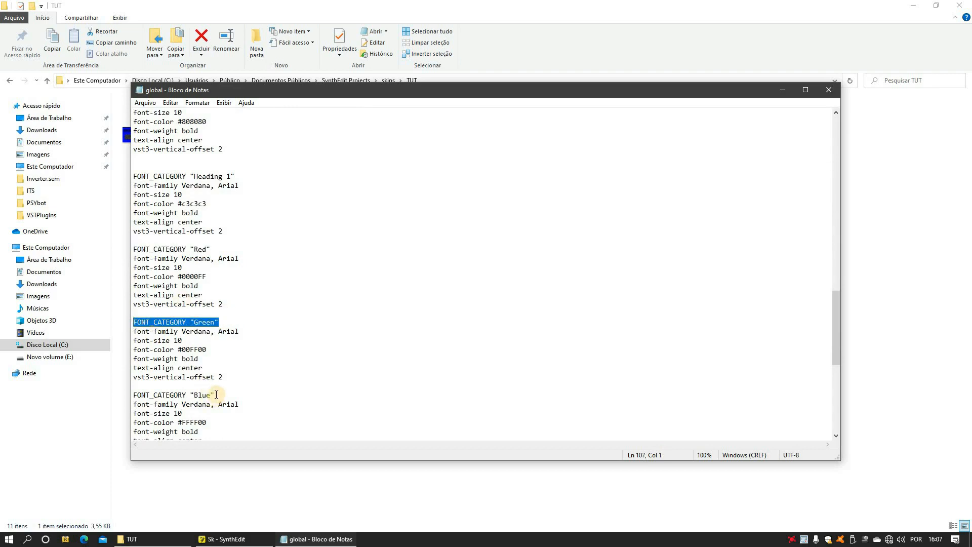
{"action": "left_click_drag", "start_coordinate": [217, 395], "coordinate": [123, 394]}
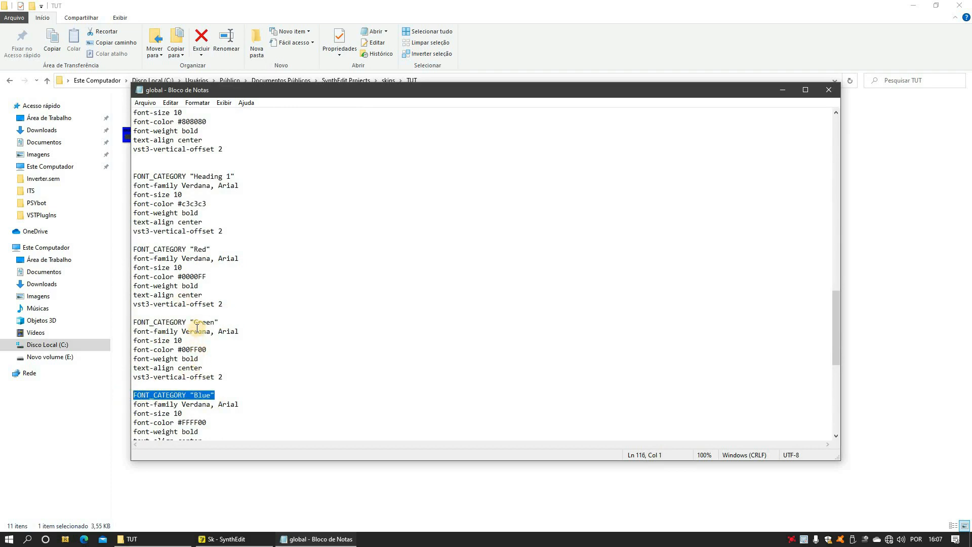
{"action": "left_click_drag", "start_coordinate": [243, 258], "coordinate": [131, 267]}
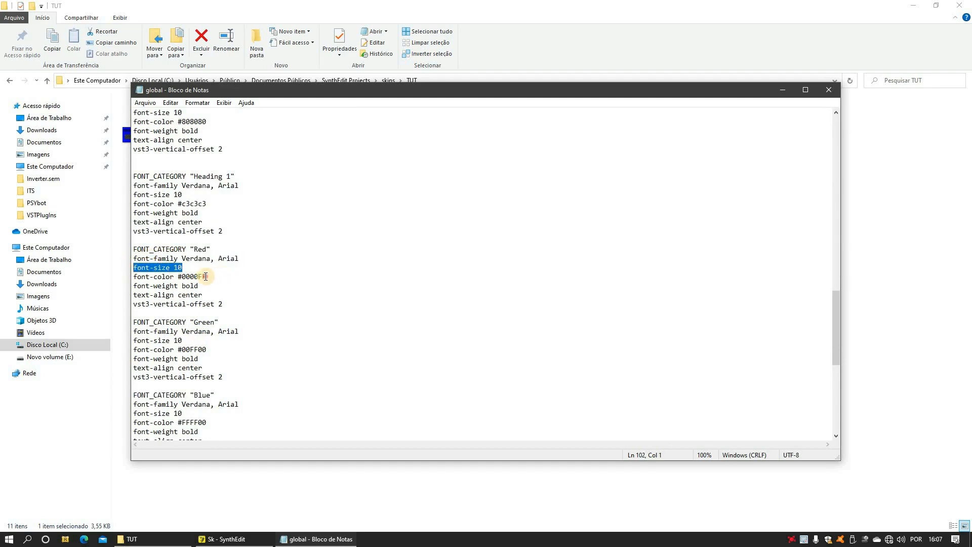
{"action": "left_click_drag", "start_coordinate": [205, 276], "coordinate": [130, 277]}
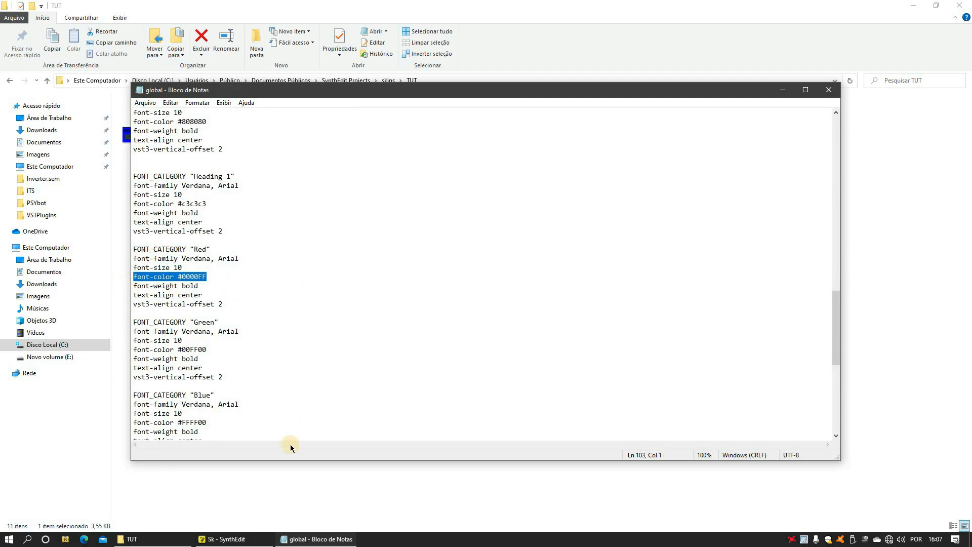
Return to SynthEdit, enlarge the text container's window and space out the PatchMemory Text2 and Text Entry4 modules.
{"action": "left_click", "coordinate": [222, 538]}
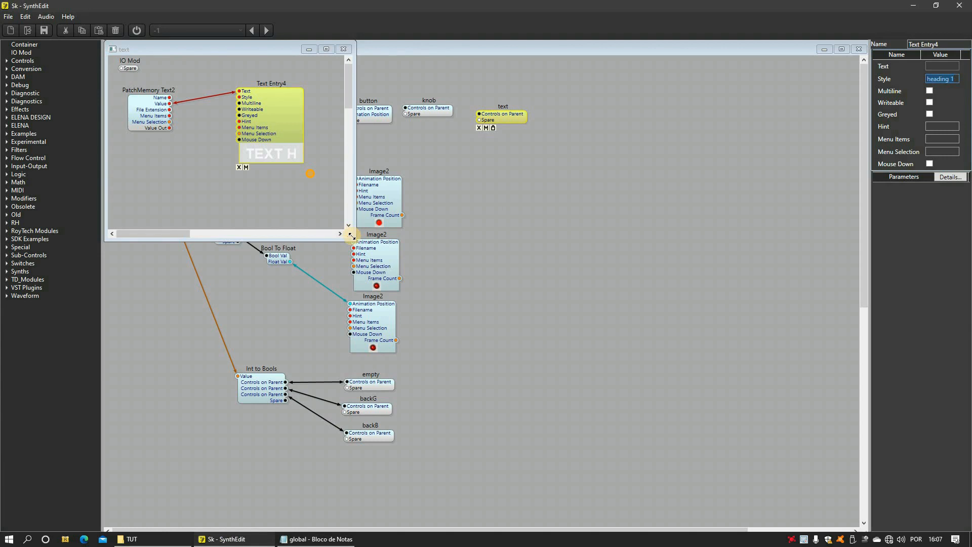
{"action": "left_click_drag", "start_coordinate": [352, 236], "coordinate": [484, 355]}
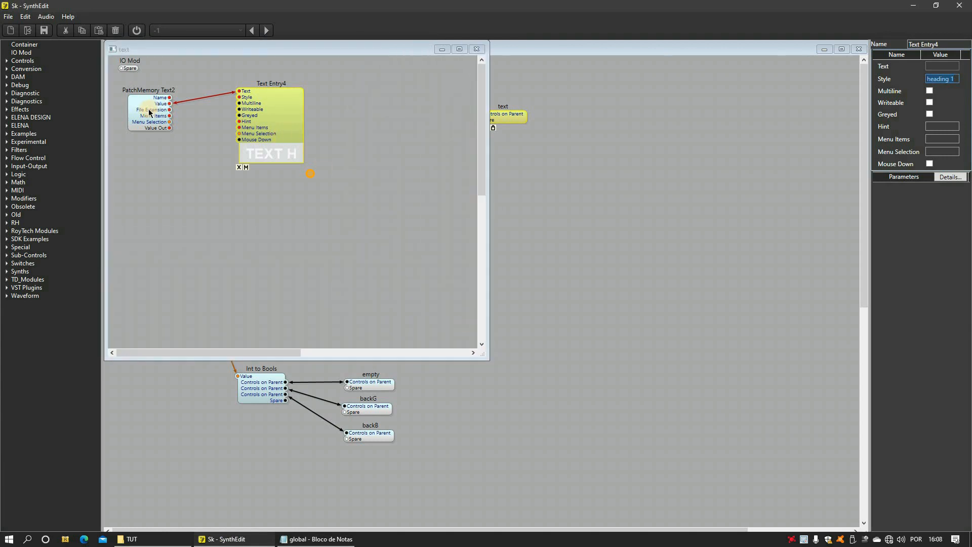
{"action": "left_click_drag", "start_coordinate": [149, 110], "coordinate": [192, 121]}
{"action": "left_click_drag", "start_coordinate": [270, 120], "coordinate": [359, 132]}
{"action": "left_click_drag", "start_coordinate": [202, 126], "coordinate": [228, 121]}
Insert a PatchMemory Text Out module below PatchMemory Text2 and connect its Value to Text Entry4's Style.
{"action": "right_click", "coordinate": [211, 213]}
{"action": "mouse_move", "coordinate": [253, 221]}
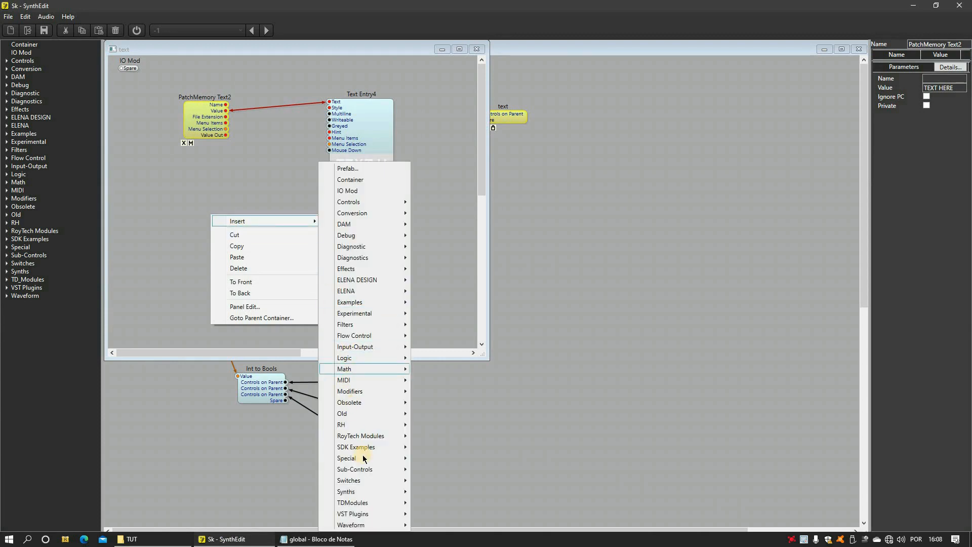
{"action": "mouse_move", "coordinate": [367, 469]}
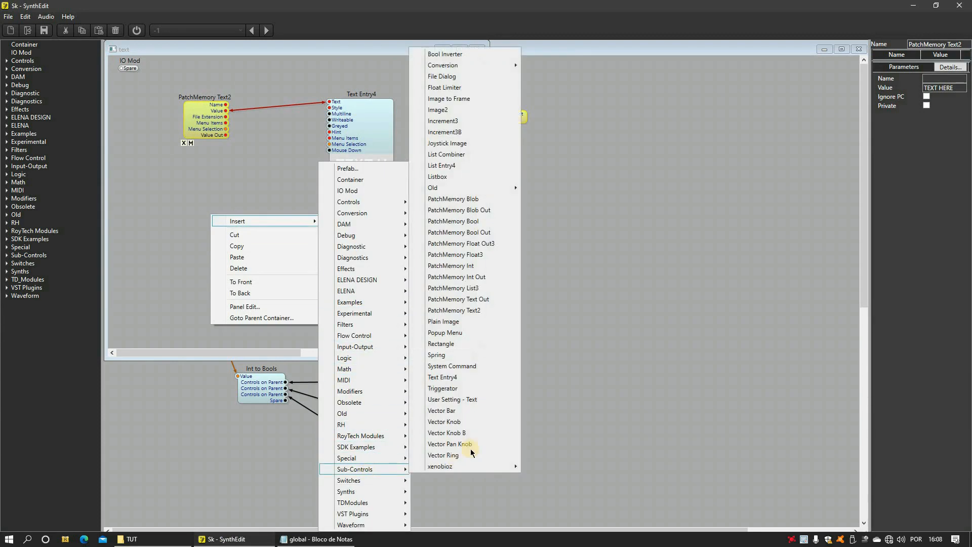
{"action": "left_click", "coordinate": [470, 299]}
{"action": "left_click_drag", "start_coordinate": [256, 222], "coordinate": [421, 127]}
{"action": "left_click_drag", "start_coordinate": [226, 236], "coordinate": [256, 215]}
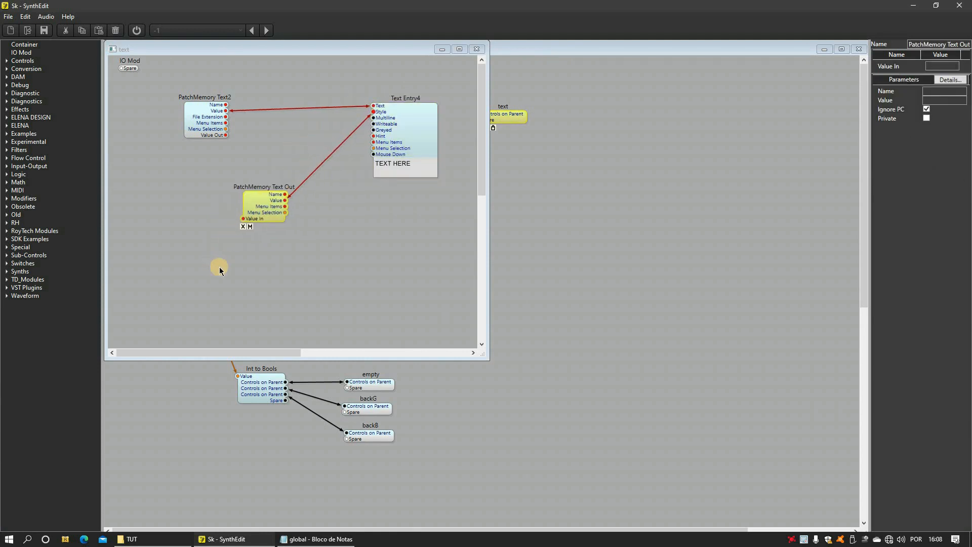
Insert a Switch > (Text) module and connect its Output to the Value In of PatchMemory Text Out.
{"action": "right_click", "coordinate": [220, 266]}
{"action": "mouse_move", "coordinate": [238, 270]}
{"action": "mouse_move", "coordinate": [359, 44]}
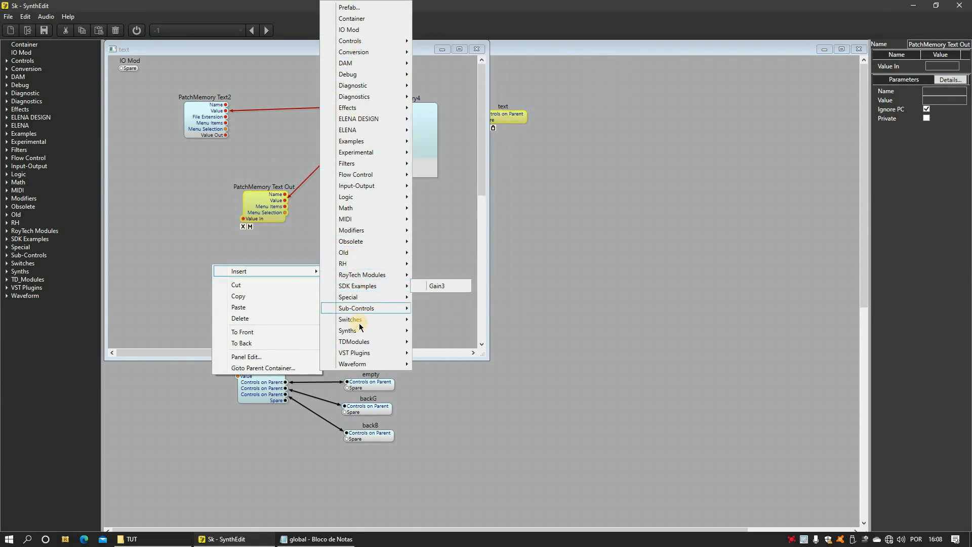
{"action": "mouse_move", "coordinate": [356, 320]}
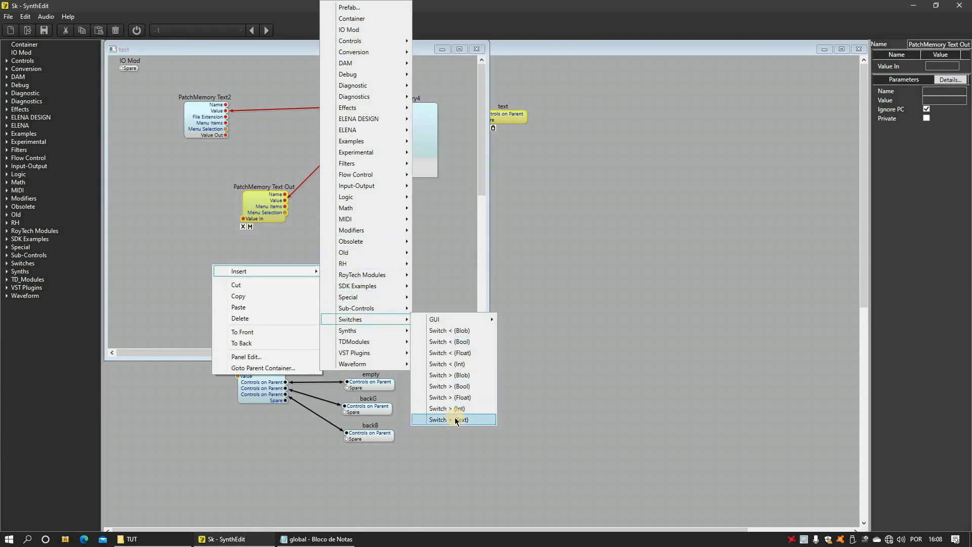
{"action": "left_click", "coordinate": [457, 420]}
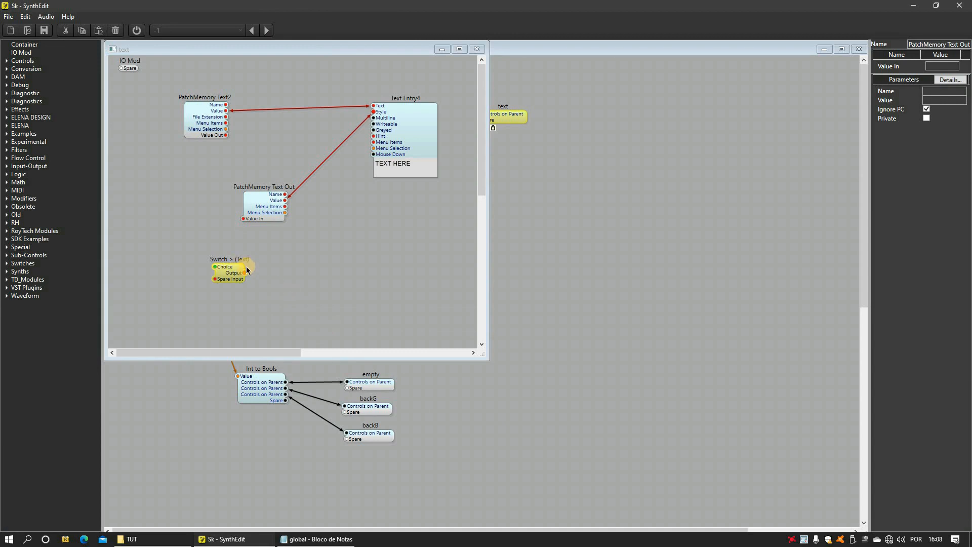
{"action": "left_click_drag", "start_coordinate": [247, 271], "coordinate": [234, 213]}
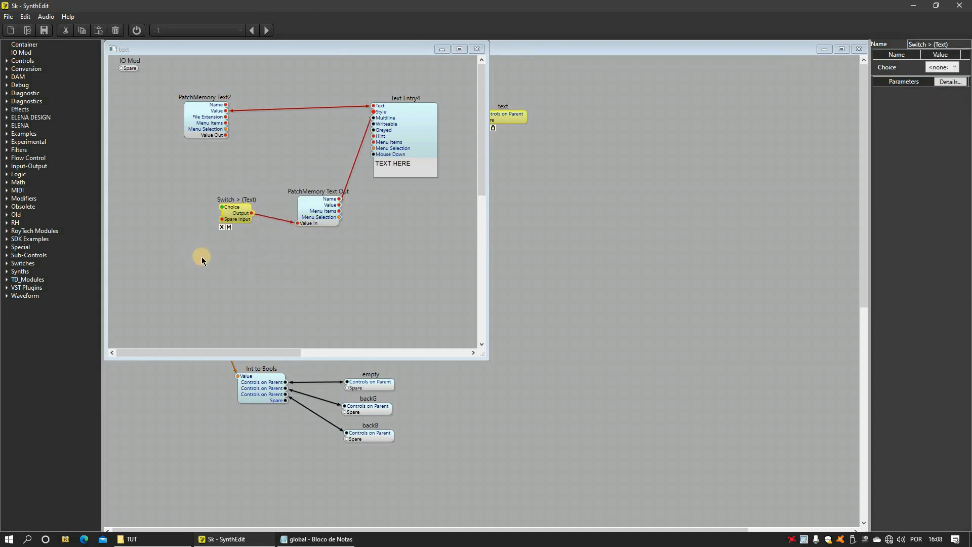
Insert a Fixed Values (text) module beside the text switch and connect three of its outputs to the switch's inputs.
{"action": "right_click", "coordinate": [202, 259]}
{"action": "mouse_move", "coordinate": [248, 260]}
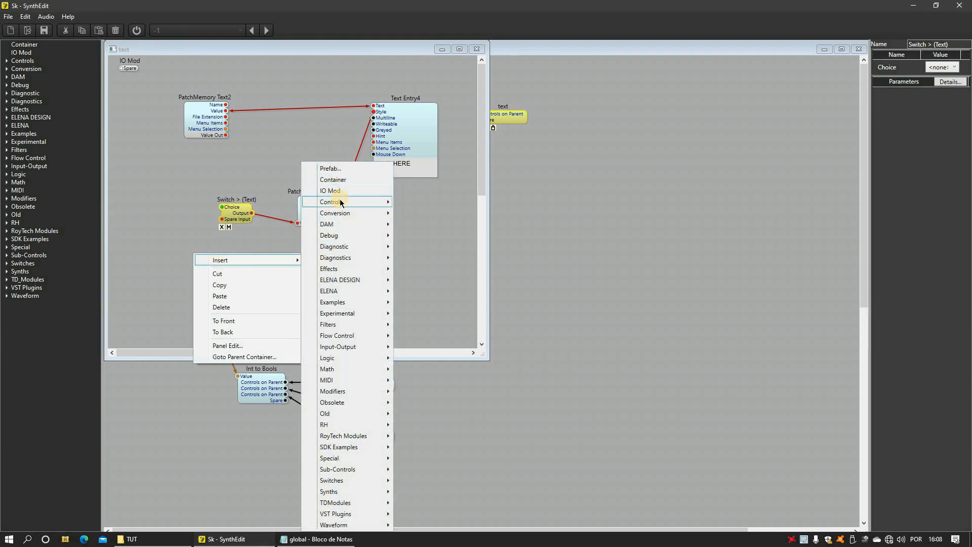
{"action": "mouse_move", "coordinate": [340, 201]}
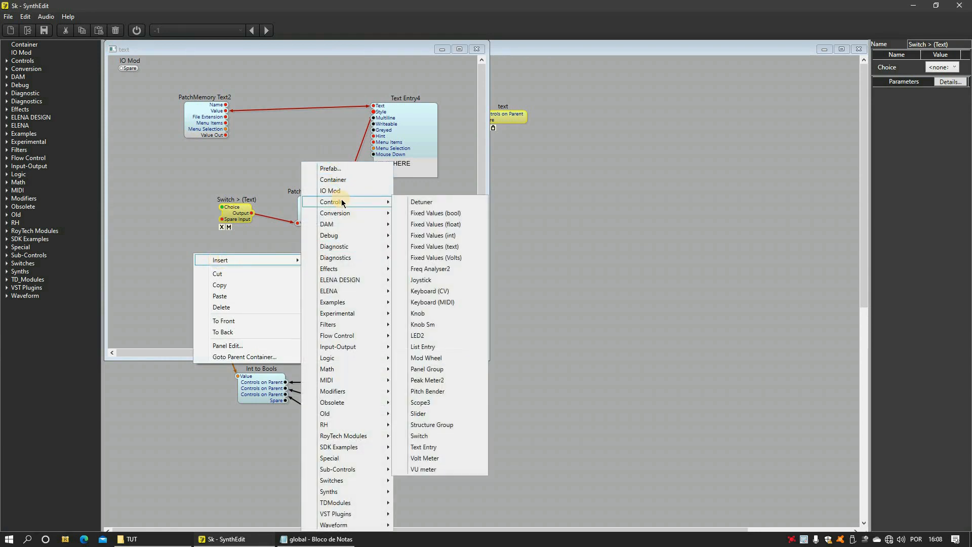
{"action": "left_click", "coordinate": [445, 246]}
{"action": "left_click_drag", "start_coordinate": [223, 258], "coordinate": [222, 224]}
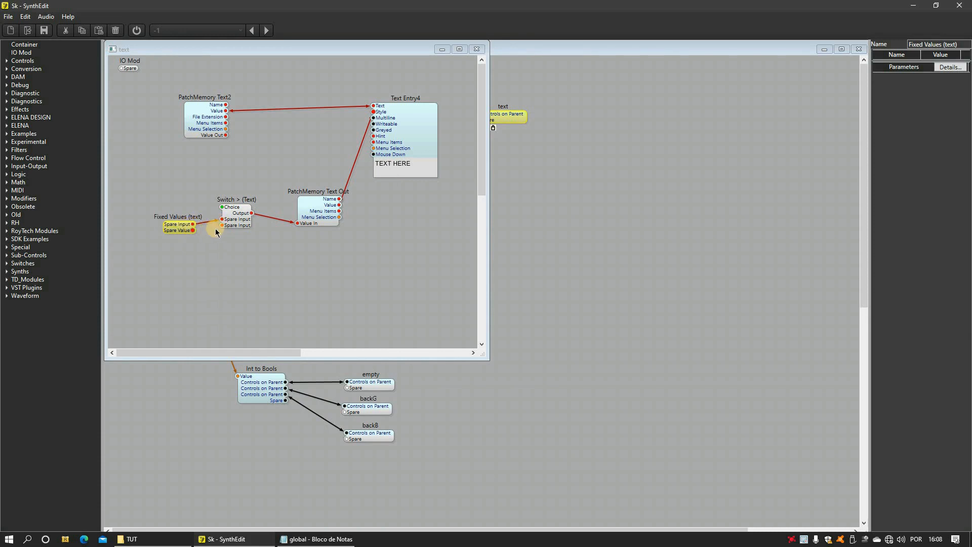
{"action": "mouse_move", "coordinate": [220, 227]}
{"action": "left_mouse_down"}
{"action": "mouse_move", "coordinate": [213, 233]}
{"action": "mouse_move", "coordinate": [222, 231]}
{"action": "left_mouse_up"}
{"action": "left_click", "coordinate": [182, 225]}
{"action": "left_click", "coordinate": [176, 231]}
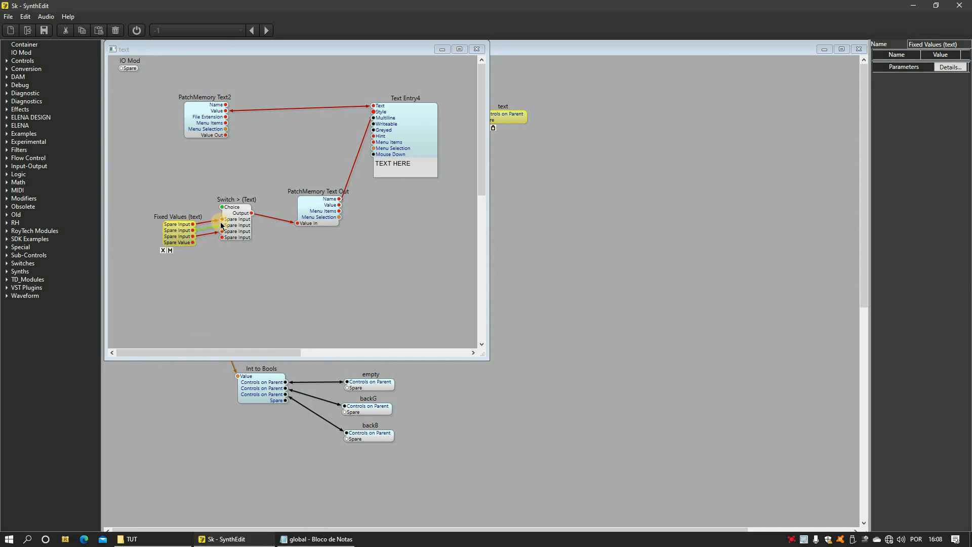
{"action": "left_click", "coordinate": [240, 222]}
Name the three Fixed Values (text) entries Red, Green and Blue and set their values to Red, Green and Blue.
{"action": "left_click", "coordinate": [179, 236]}
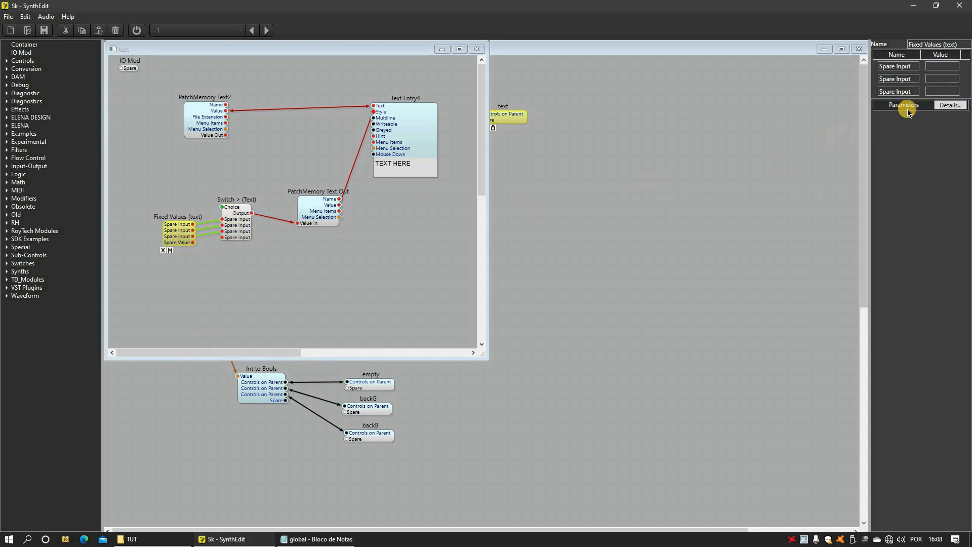
{"action": "left_click", "coordinate": [920, 66]}
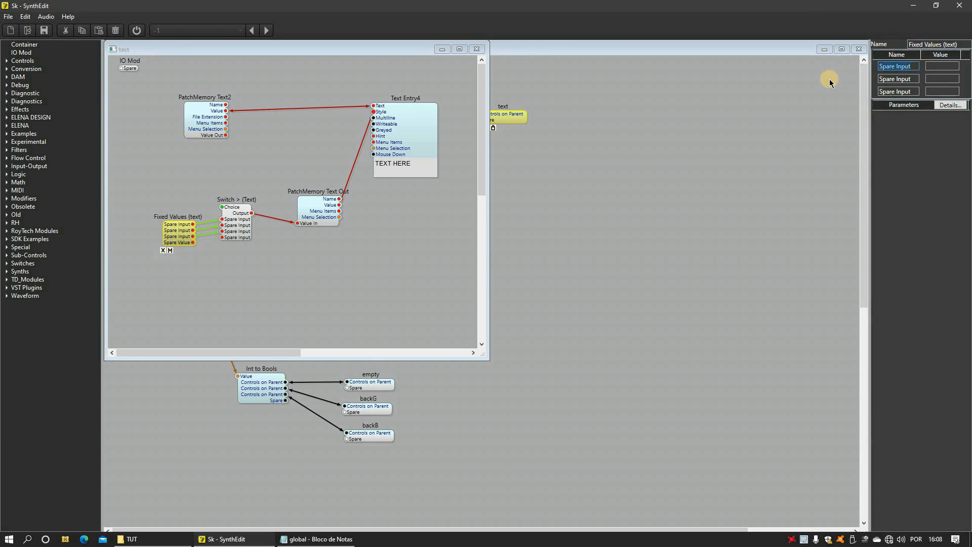
{"action": "type", "text": "Red"}
{"action": "key", "text": "Tab"}
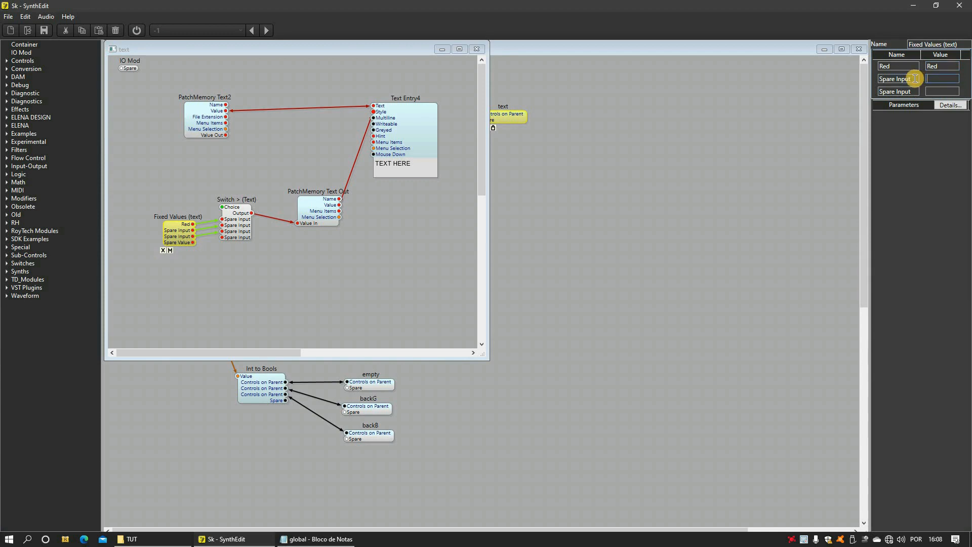
{"action": "left_click_drag", "start_coordinate": [913, 78], "coordinate": [858, 86]}
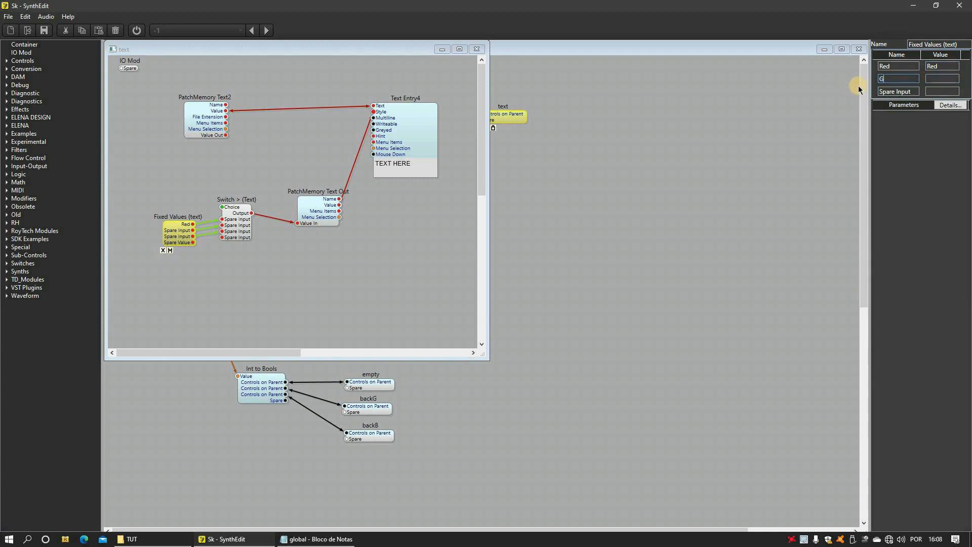
{"action": "left_click", "coordinate": [944, 77]}
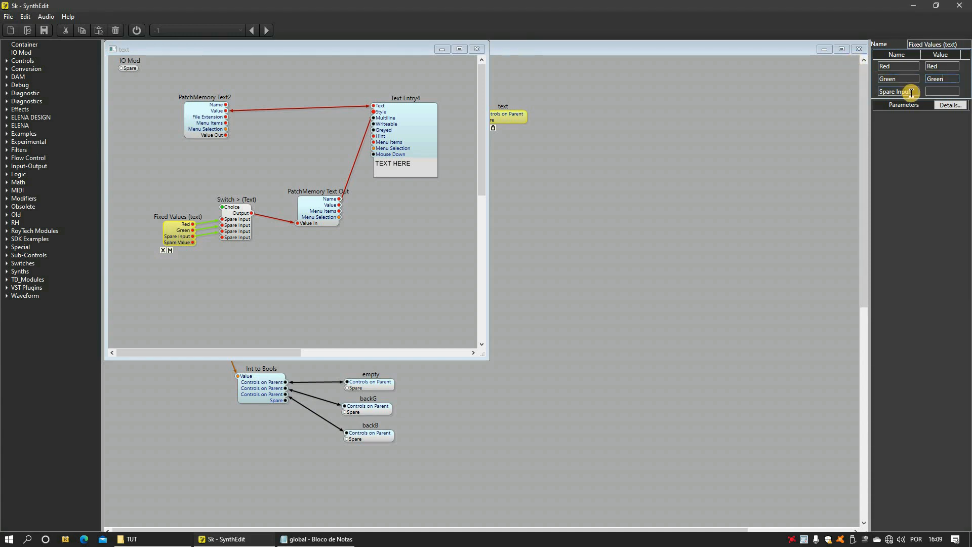
{"action": "left_click_drag", "start_coordinate": [911, 92], "coordinate": [828, 99]}
{"action": "type", "text": "B"}
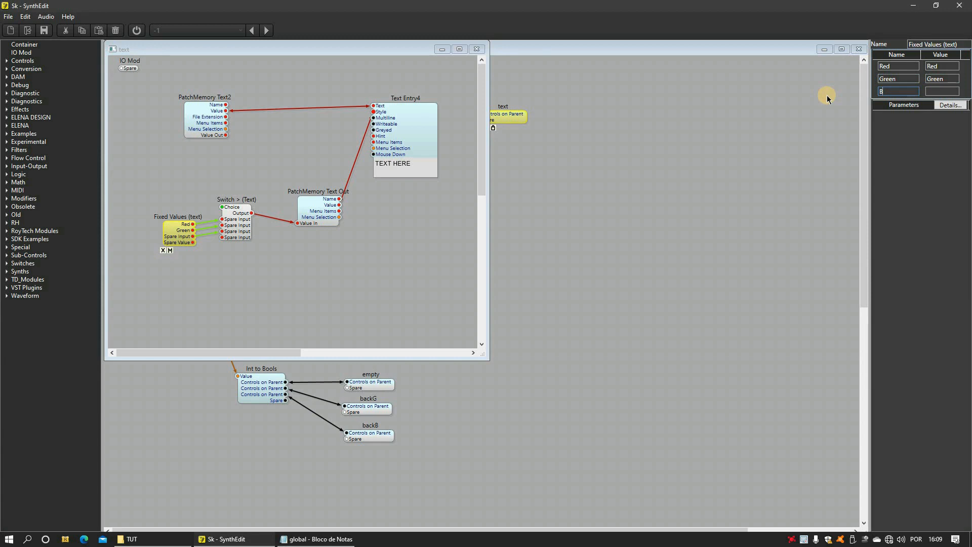
{"action": "type", "text": "lue"}
{"action": "left_click", "coordinate": [950, 93]}
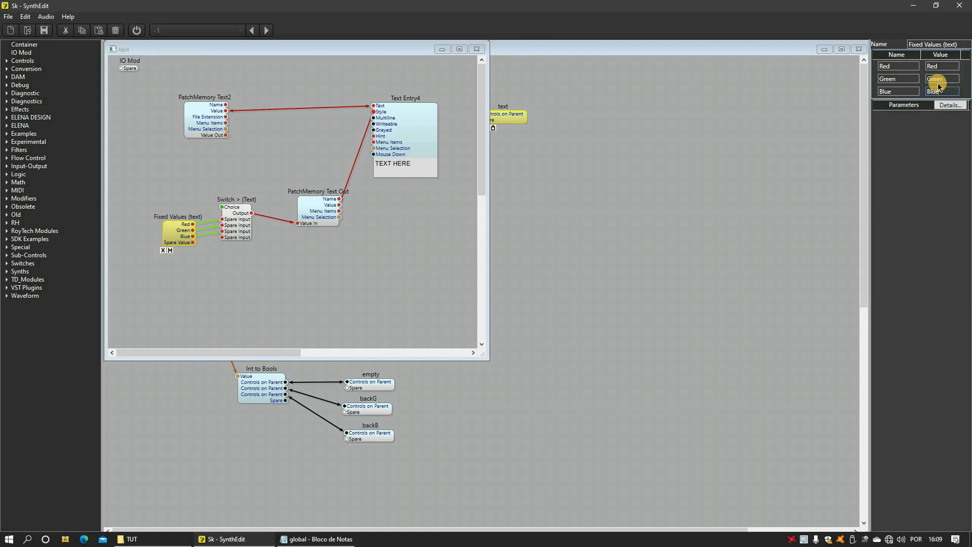
{"action": "key", "text": "Tab"}
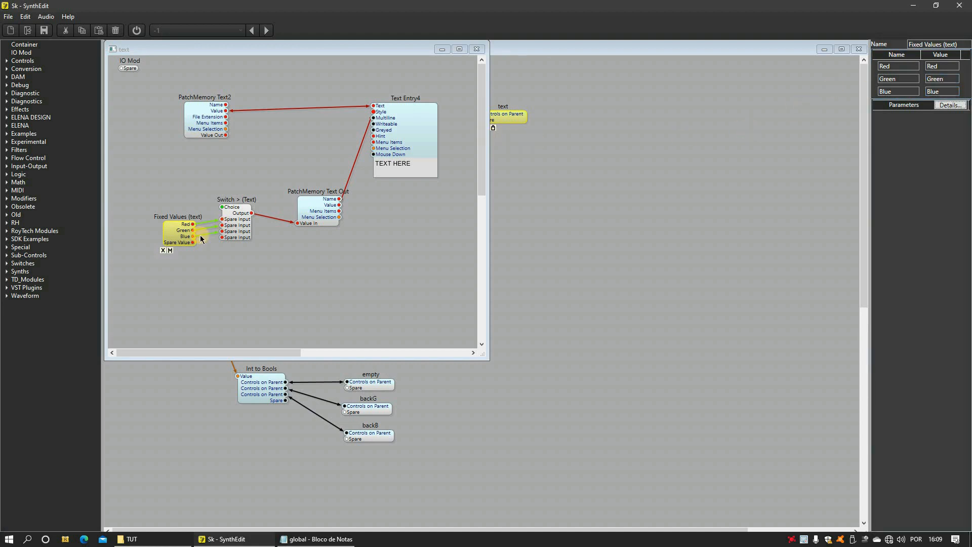
Rename the three connected inputs of the Switch > (Text) module as Red, Green and Blue.
{"action": "left_click", "coordinate": [233, 223]}
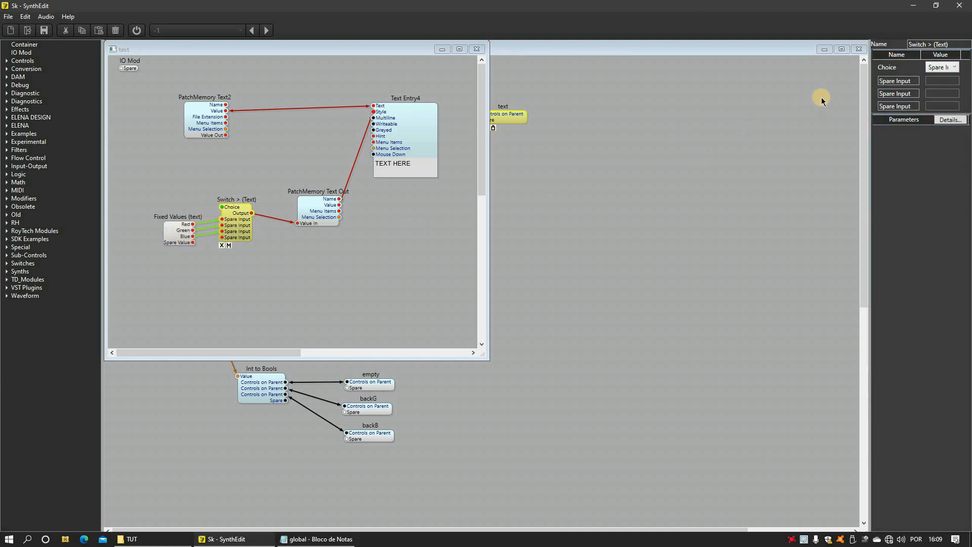
{"action": "left_click", "coordinate": [893, 81]}
{"action": "double_click", "coordinate": [894, 81]}
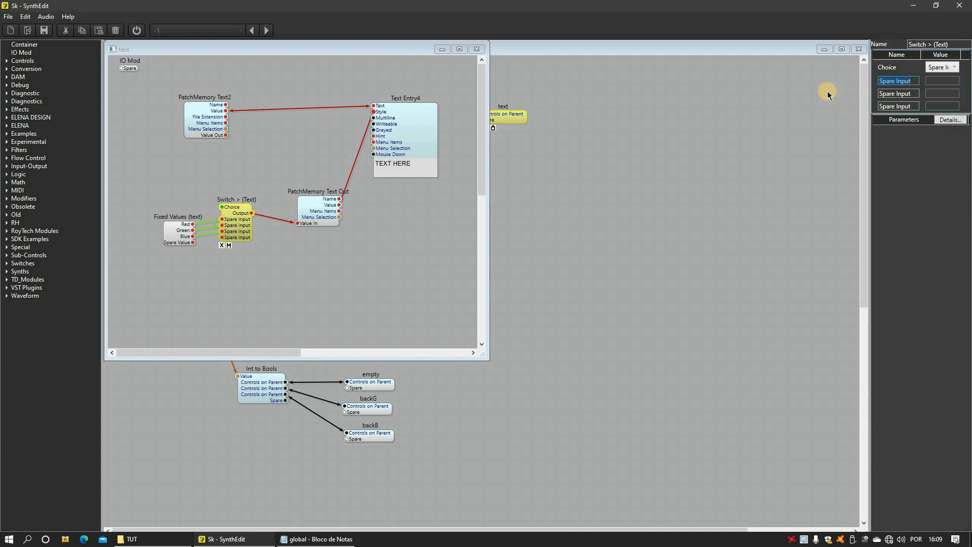
{"action": "type", "text": "Red"}
{"action": "key", "text": "Return"}
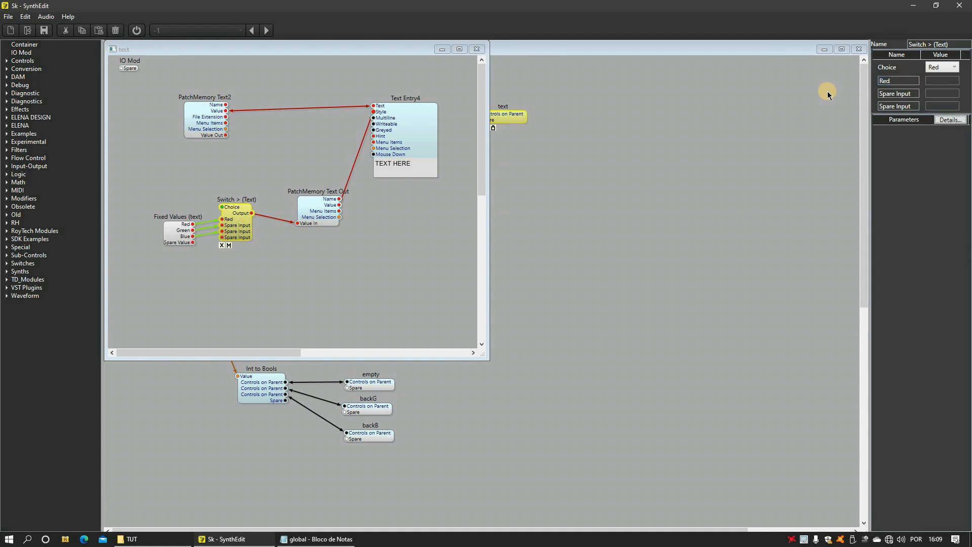
{"action": "double_click", "coordinate": [907, 94]}
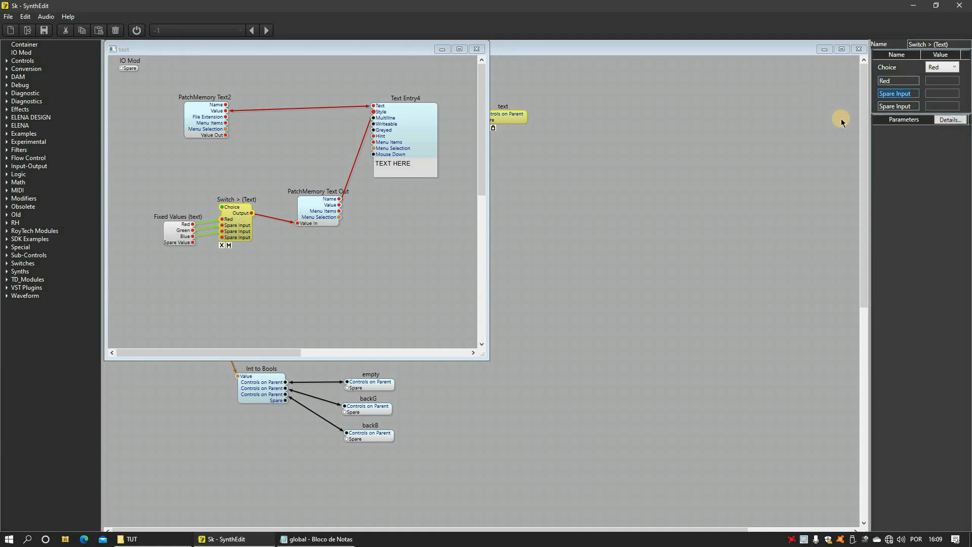
{"action": "type", "text": "Green"}
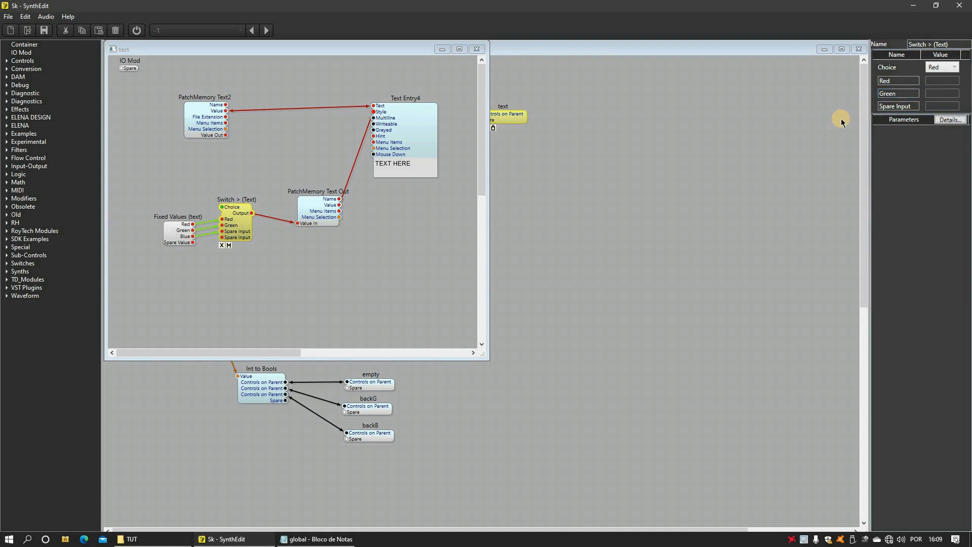
{"action": "double_click", "coordinate": [906, 106]}
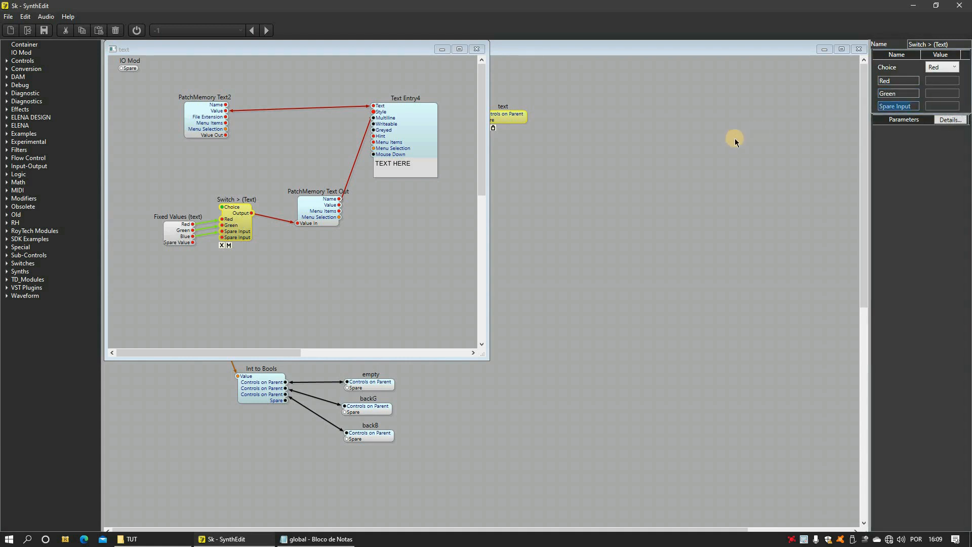
{"action": "type", "text": "Blue"}
{"action": "key", "text": "Return"}
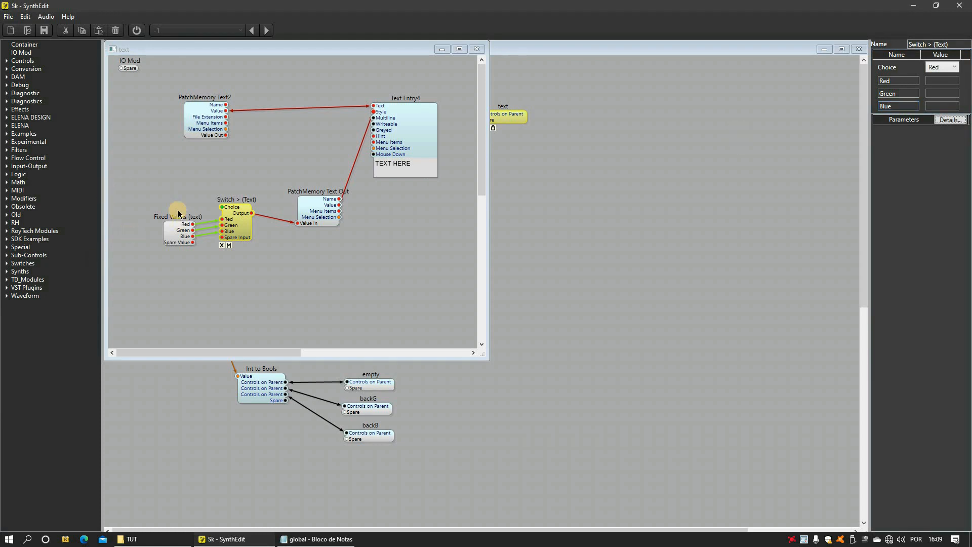
Connect the text switch's Choice to the IO Mod's Spare and close the text container's window.
{"action": "left_click_drag", "start_coordinate": [222, 207], "coordinate": [121, 68]}
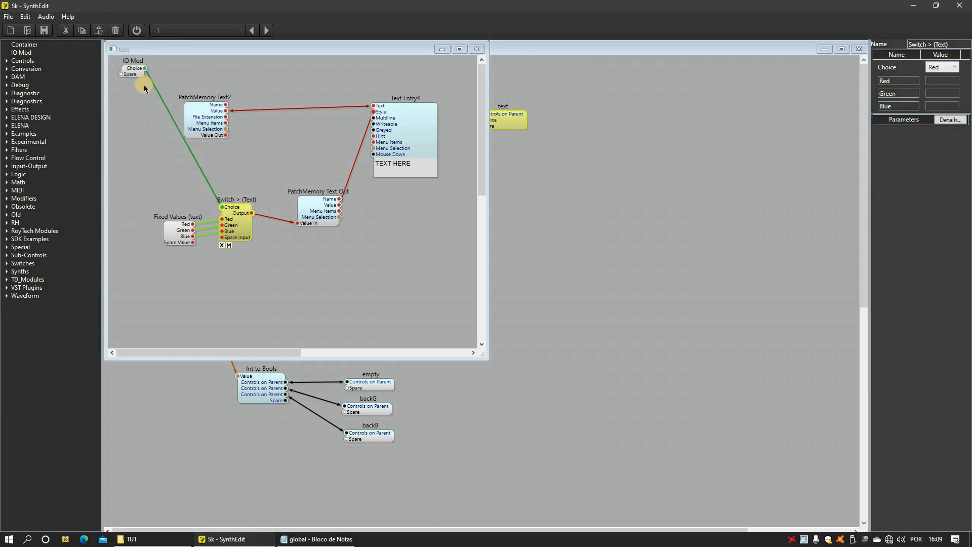
{"action": "left_click", "coordinate": [476, 49]}
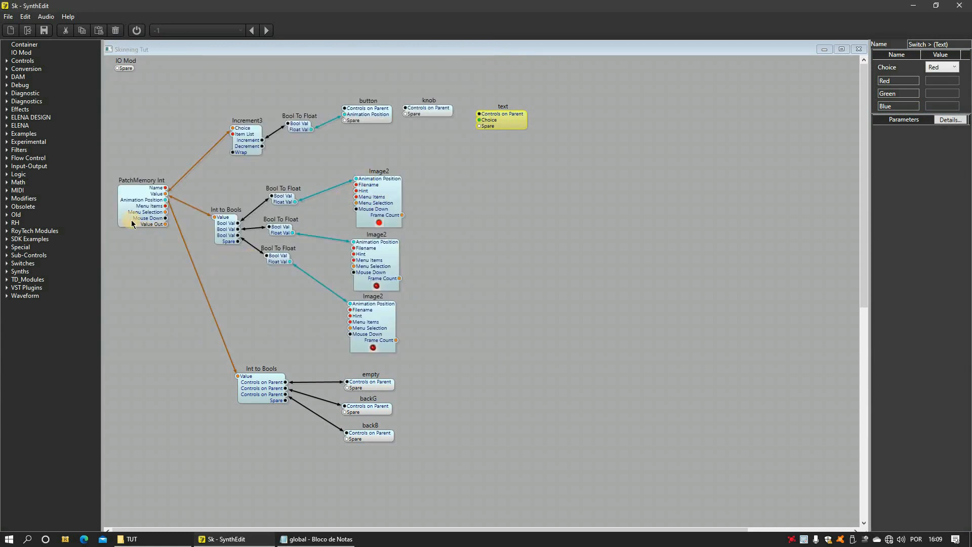
Insert an Int To List module below PatchMemory Int, wired from its Value Out to the text container's Choice.
{"action": "left_click", "coordinate": [145, 221]}
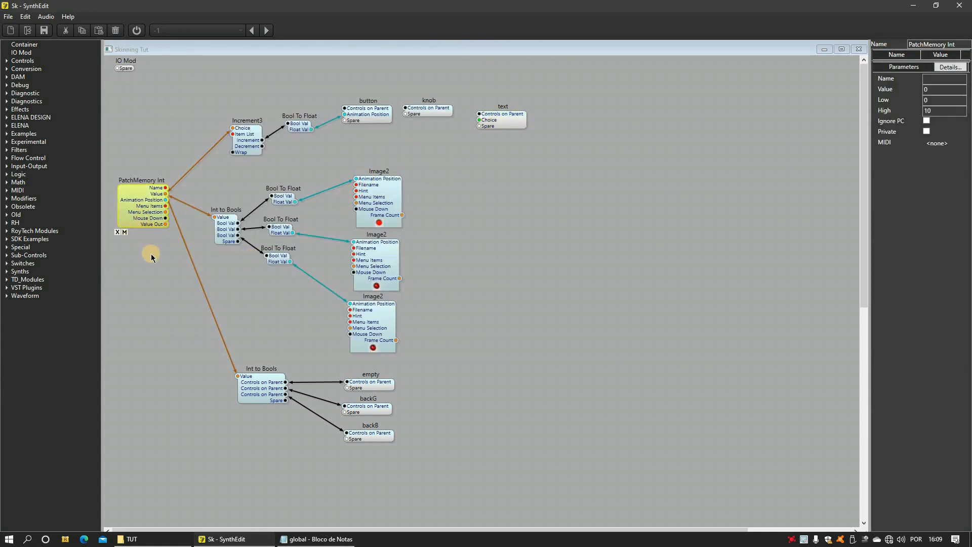
{"action": "right_click", "coordinate": [148, 265]}
{"action": "mouse_move", "coordinate": [184, 268]}
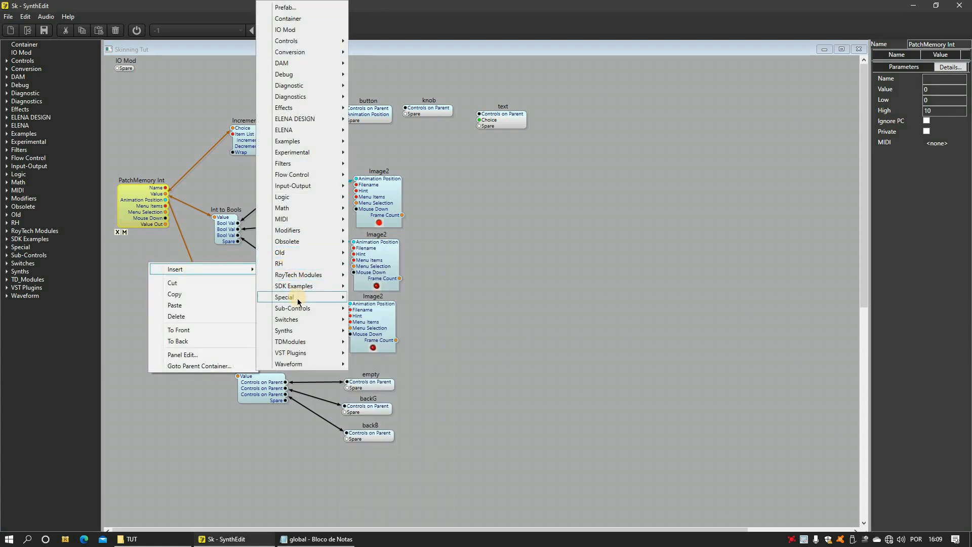
{"action": "mouse_move", "coordinate": [320, 52]}
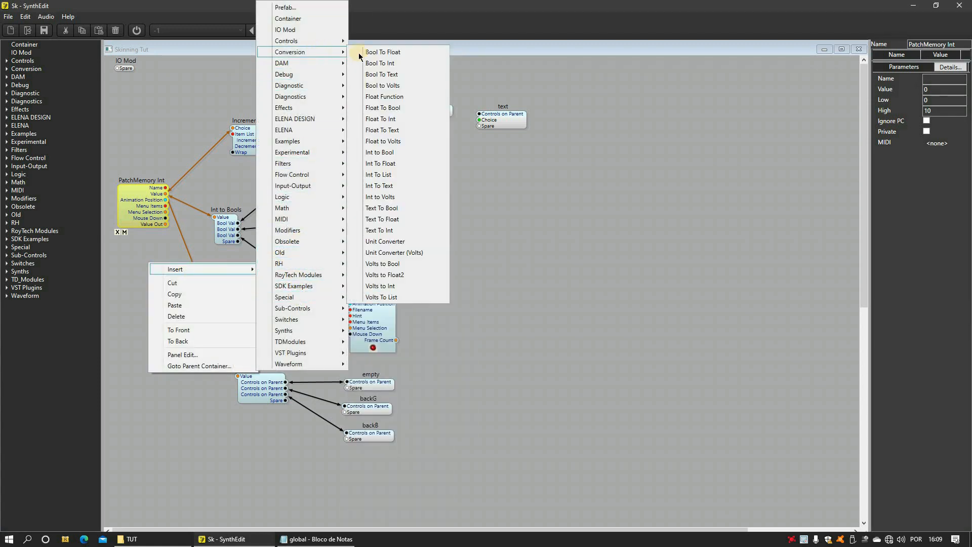
{"action": "left_click", "coordinate": [383, 177]}
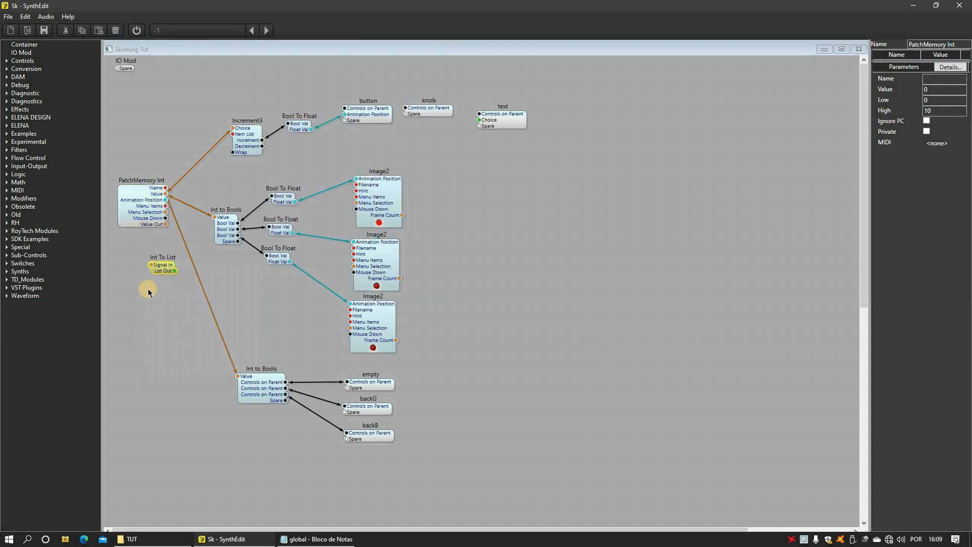
{"action": "left_click_drag", "start_coordinate": [151, 264], "coordinate": [165, 224]}
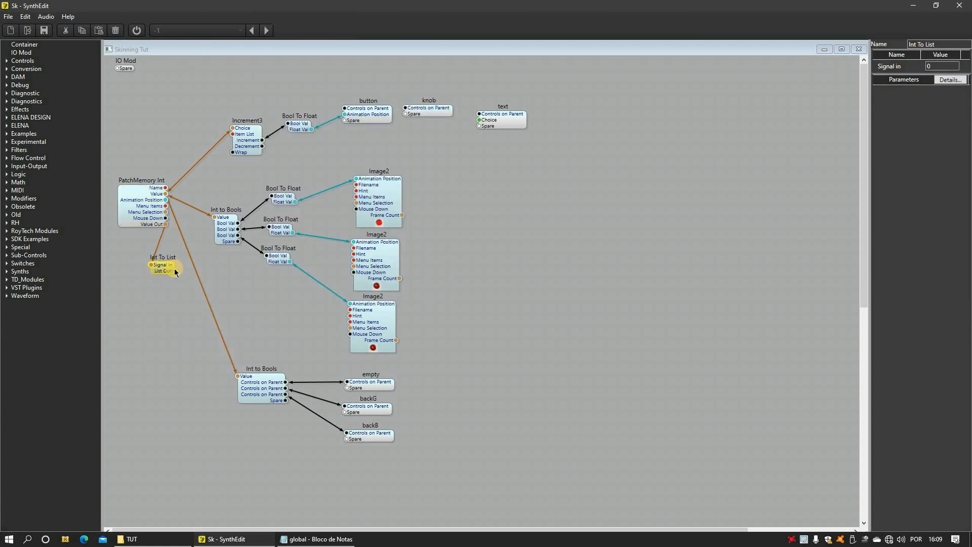
{"action": "left_click_drag", "start_coordinate": [175, 261], "coordinate": [187, 246]}
{"action": "left_click_drag", "start_coordinate": [198, 232], "coordinate": [477, 121]}
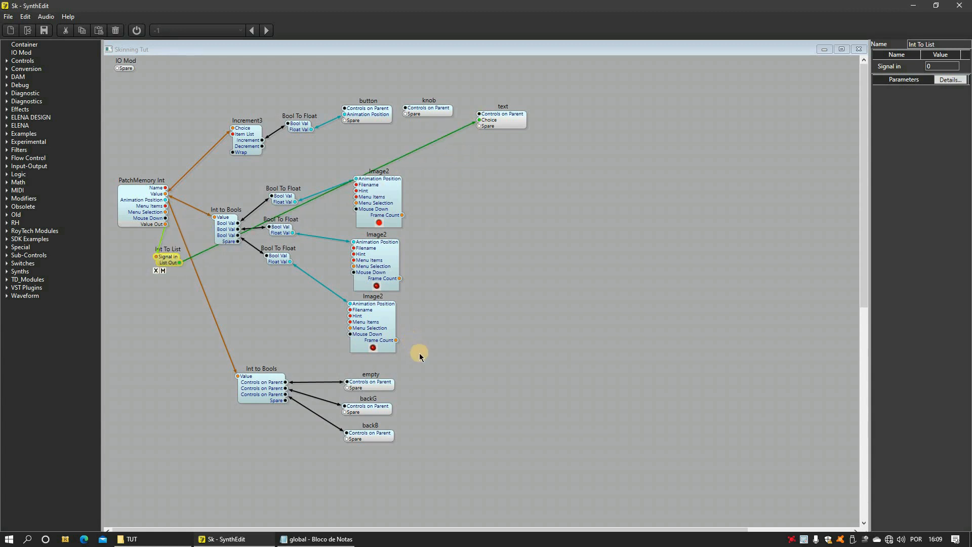
Open the Skinning Tut panel, start the audio engine and cycle the ON/OFF button to test the text style changes.
{"action": "right_click", "coordinate": [417, 354]}
{"action": "left_click", "coordinate": [448, 445]}
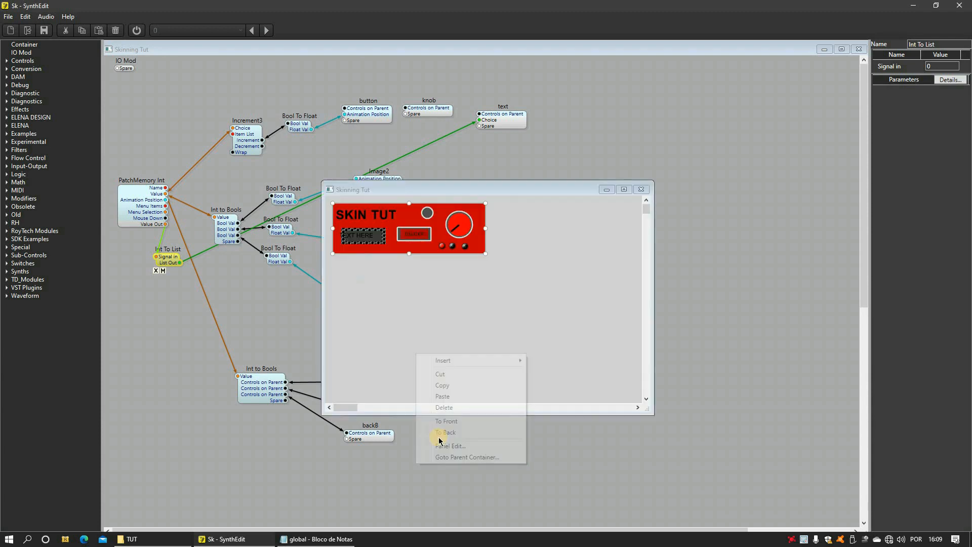
{"action": "left_click", "coordinate": [138, 33]}
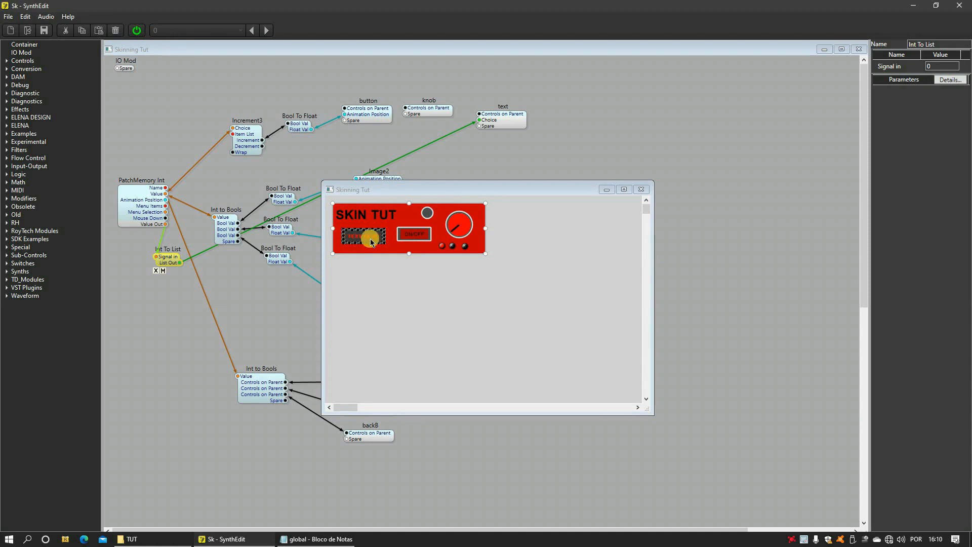
{"action": "left_click", "coordinate": [421, 235]}
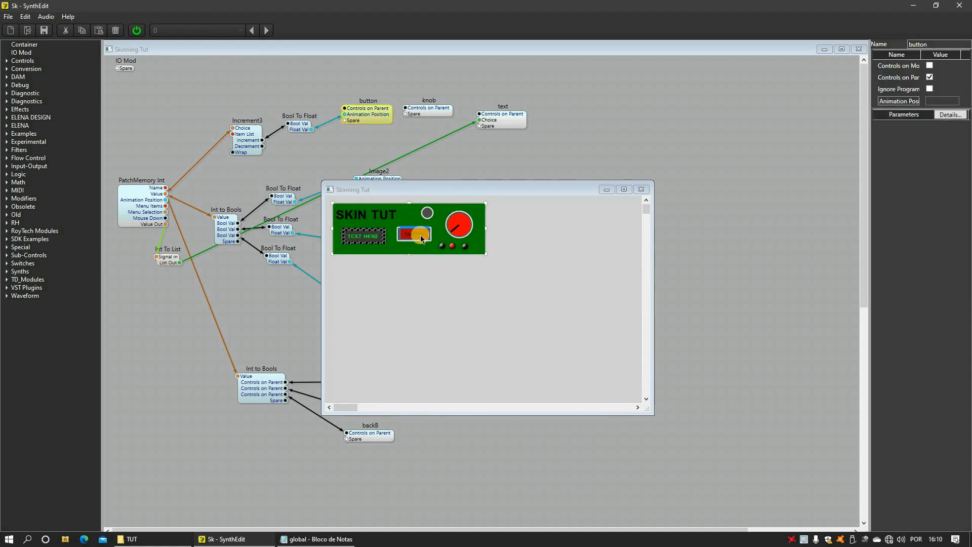
{"action": "left_click", "coordinate": [407, 237]}
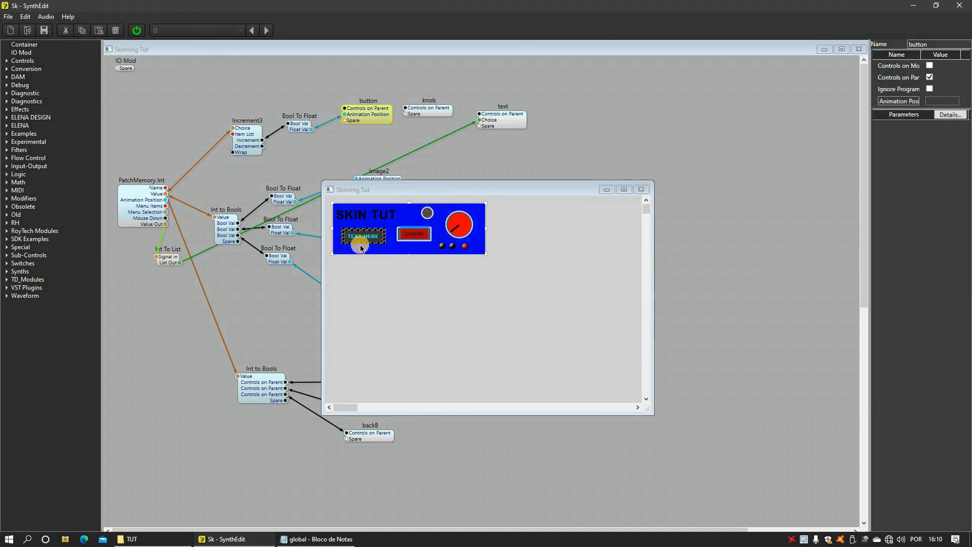
{"action": "left_click", "coordinate": [416, 237]}
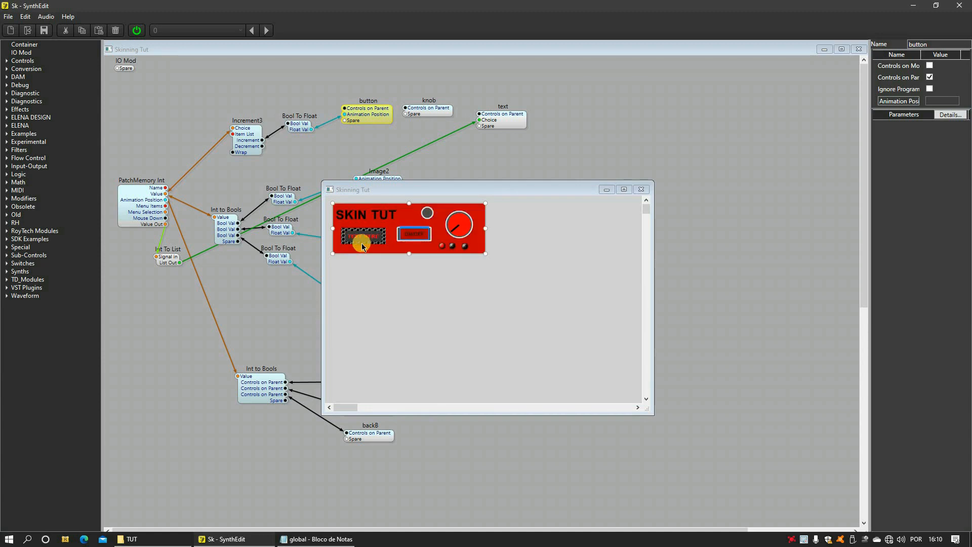
{"action": "left_click", "coordinate": [411, 236]}
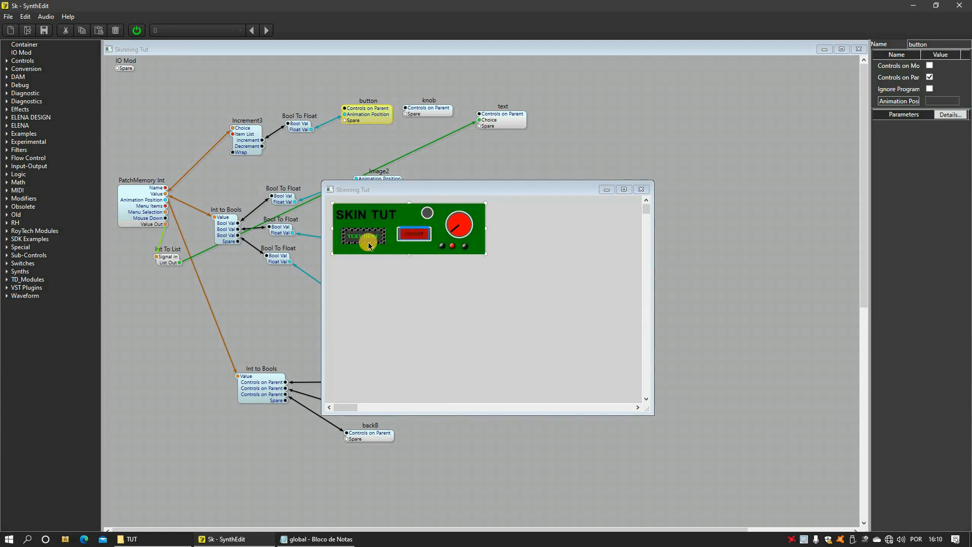
{"action": "left_click", "coordinate": [413, 234]}
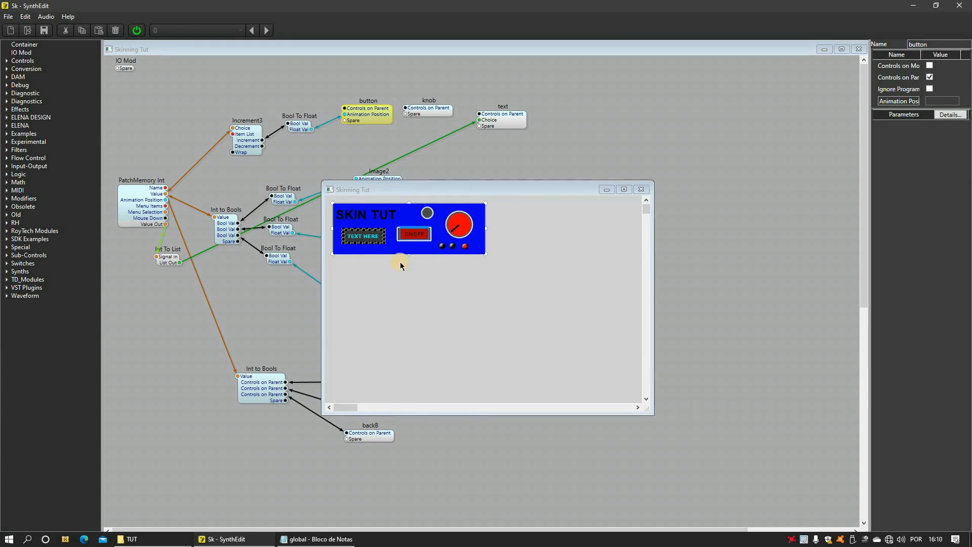
{"action": "left_click", "coordinate": [416, 236]}
{"action": "left_click", "coordinate": [416, 236]}
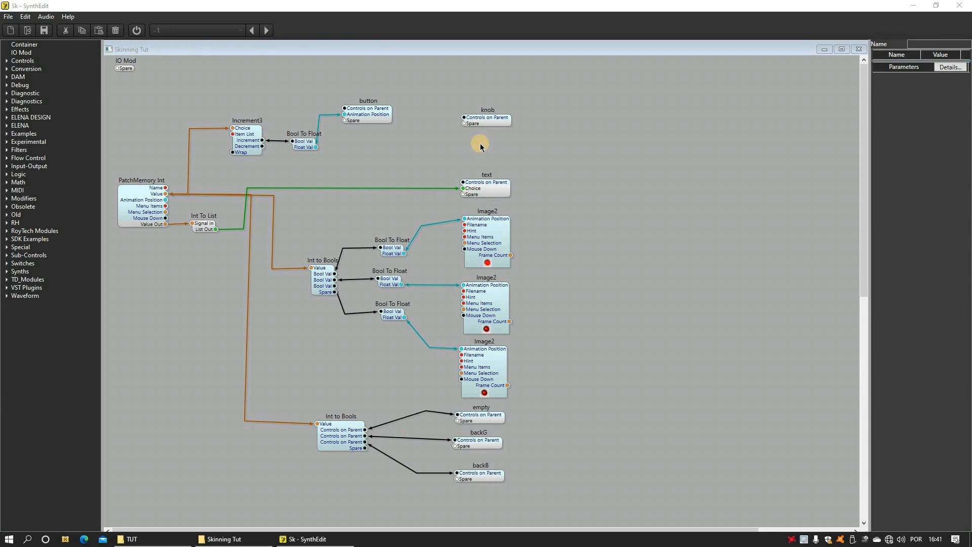
Open the knob container and move its Image2 module slightly up.
{"action": "double_click", "coordinate": [484, 126]}
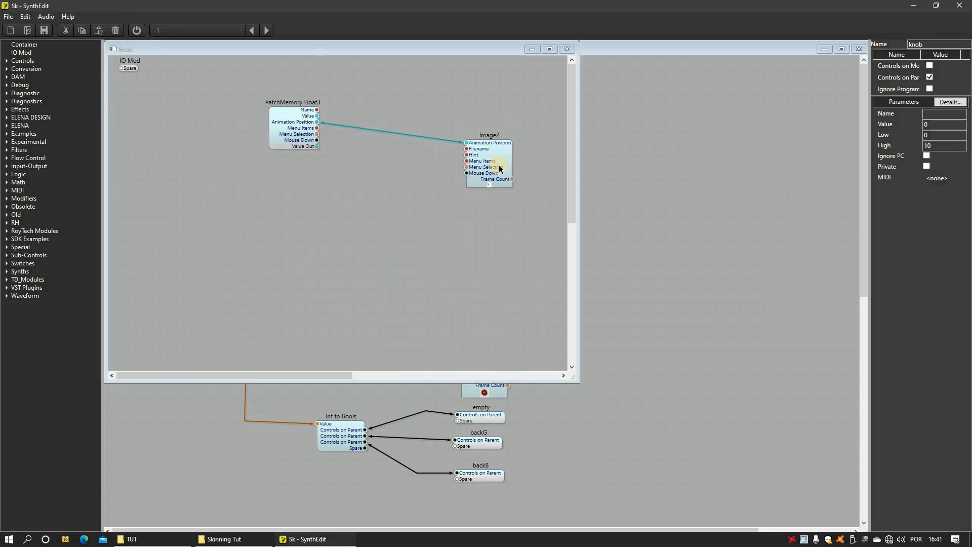
{"action": "left_click_drag", "start_coordinate": [489, 152], "coordinate": [486, 140]}
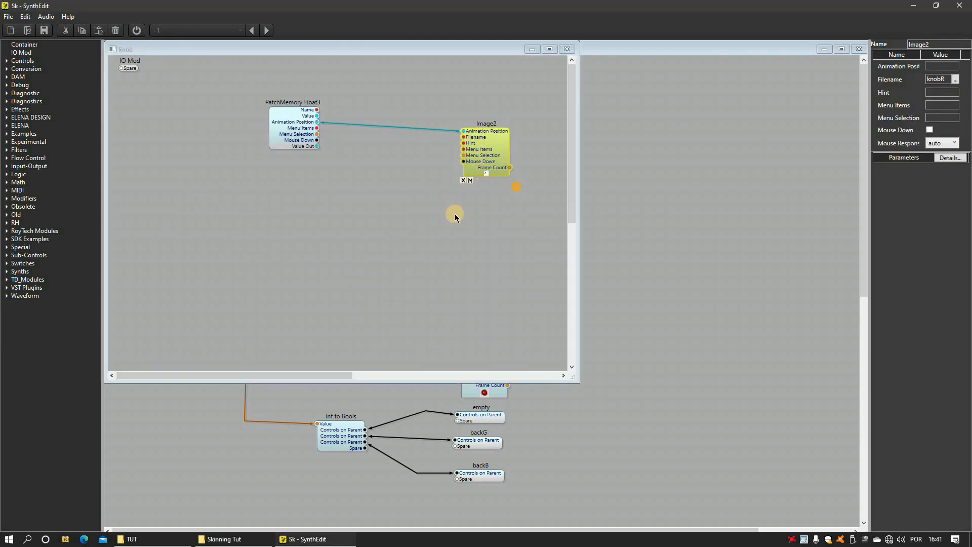
Switch to the TUT skin folder in File Explorer and examine the knobB and knobG image and text files.
{"action": "left_click", "coordinate": [133, 538]}
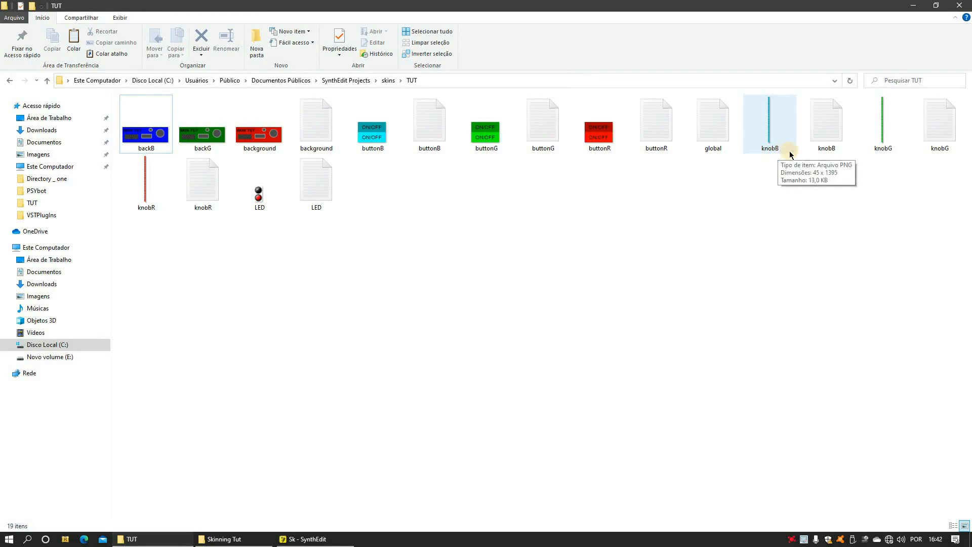
{"action": "left_click", "coordinate": [825, 134]}
{"action": "left_click", "coordinate": [928, 135]}
{"action": "left_click", "coordinate": [826, 134]}
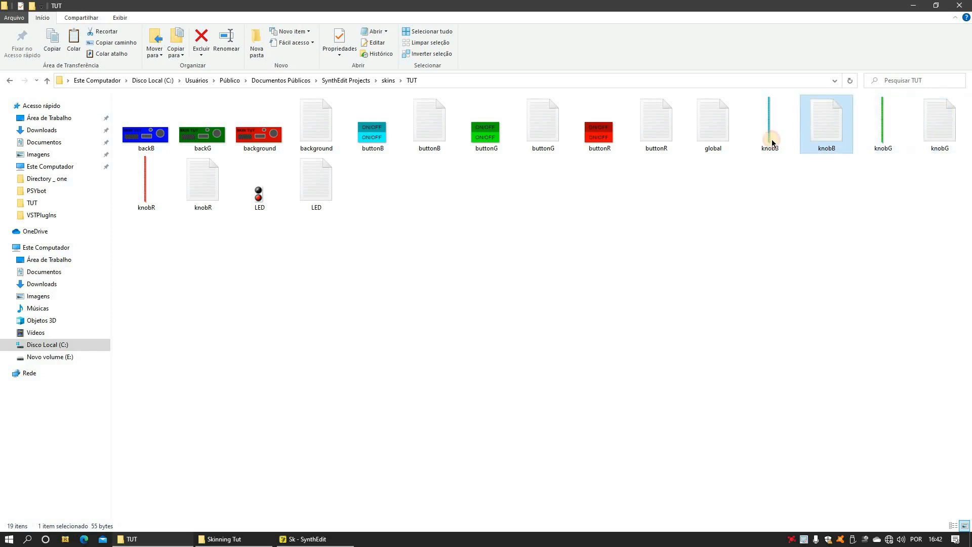
Examine the buttonG and buttonB text files, then switch to SynthEdit and check the Filename of the knob container's Image2 module.
{"action": "left_click", "coordinate": [541, 134]}
{"action": "left_click", "coordinate": [442, 141]}
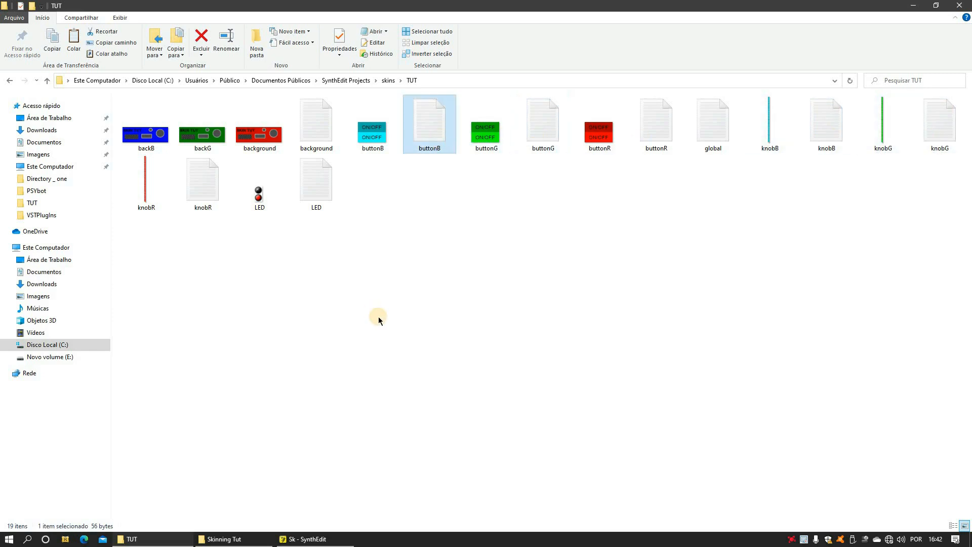
{"action": "left_click", "coordinate": [302, 537]}
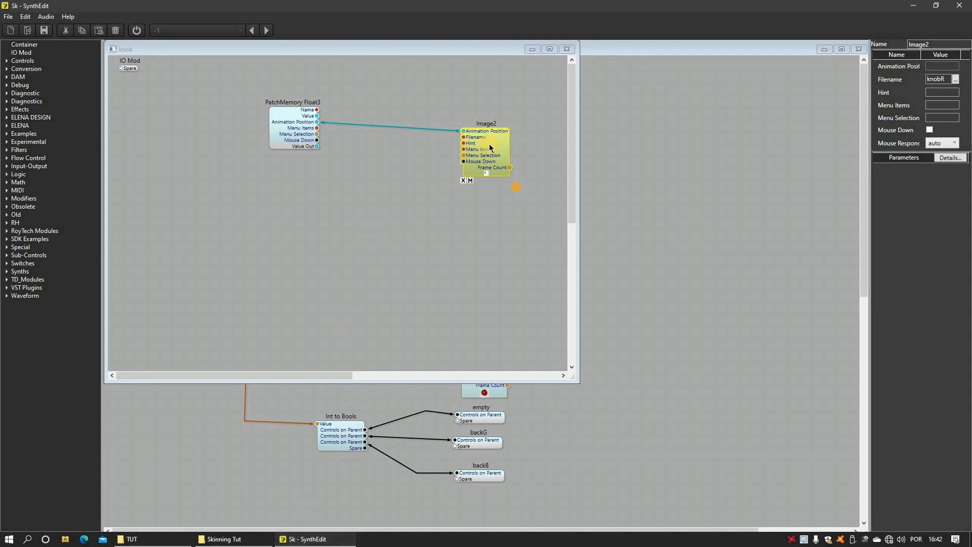
{"action": "left_click", "coordinate": [945, 76]}
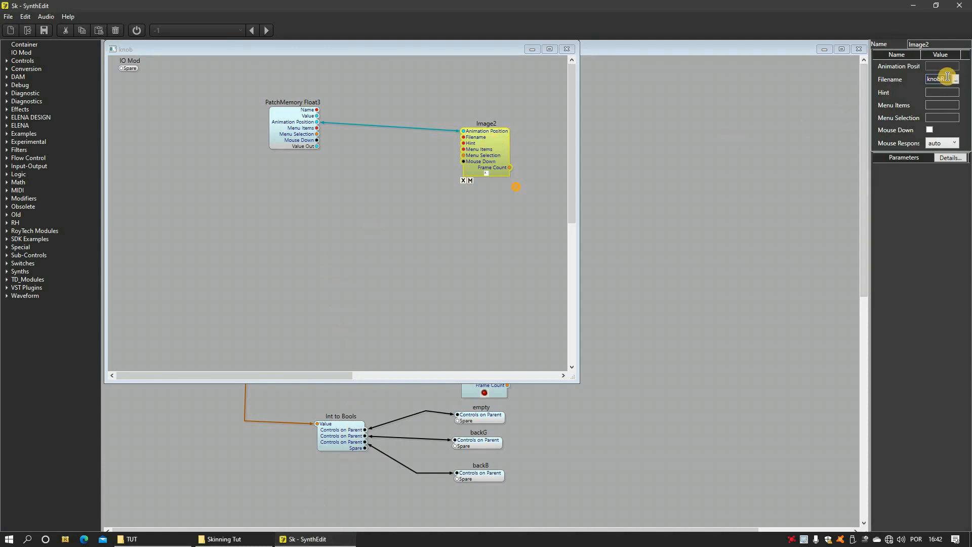
{"action": "left_click_drag", "start_coordinate": [950, 77], "coordinate": [928, 83]}
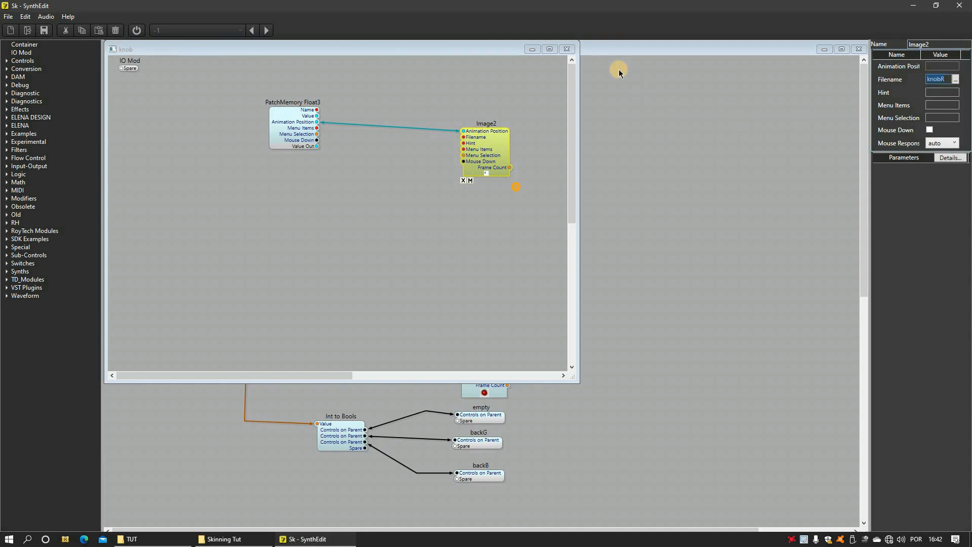
{"action": "left_click", "coordinate": [567, 49]}
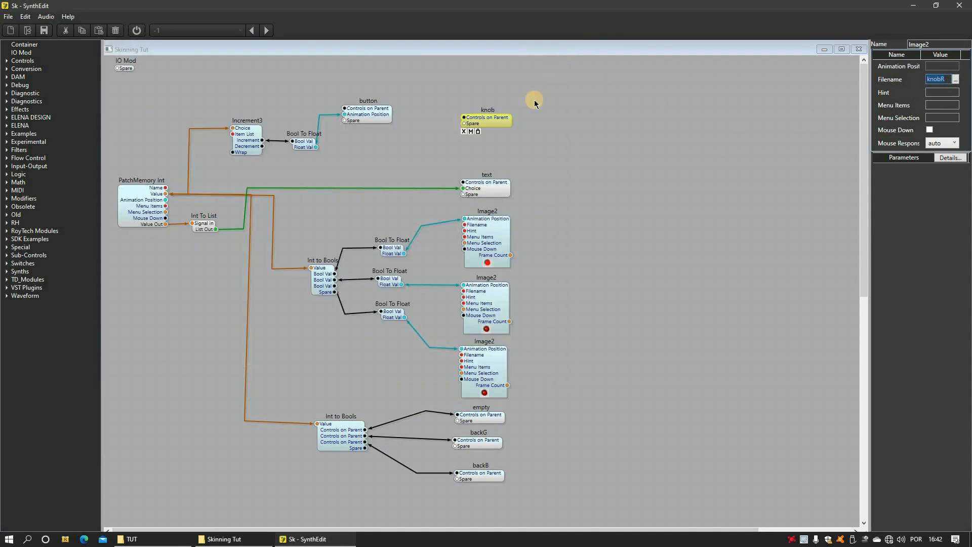
Copy the Fixed Values (text), Switch > (Text) and PatchMemory Text Out modules from the text container.
{"action": "double_click", "coordinate": [489, 188]}
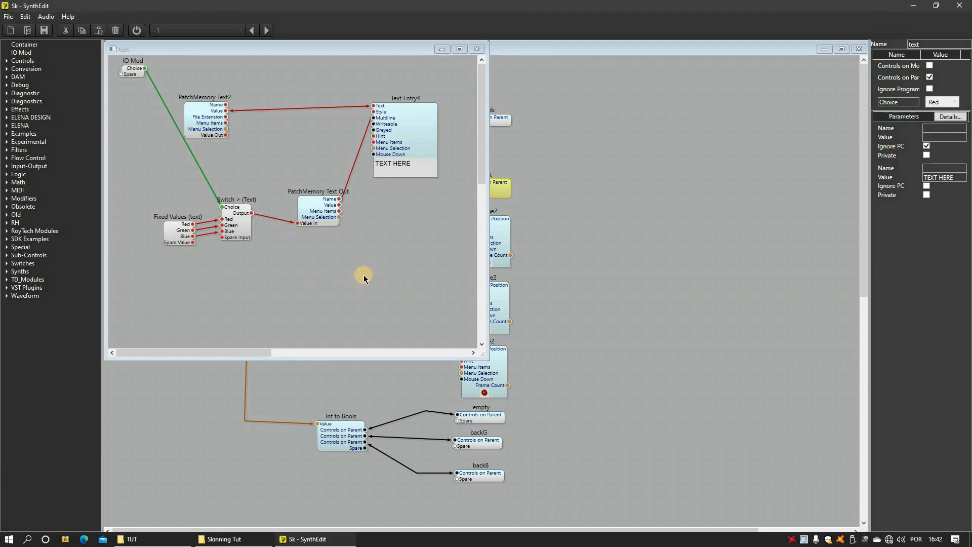
{"action": "left_click_drag", "start_coordinate": [377, 278], "coordinate": [170, 229]}
{"action": "right_click", "coordinate": [170, 229]}
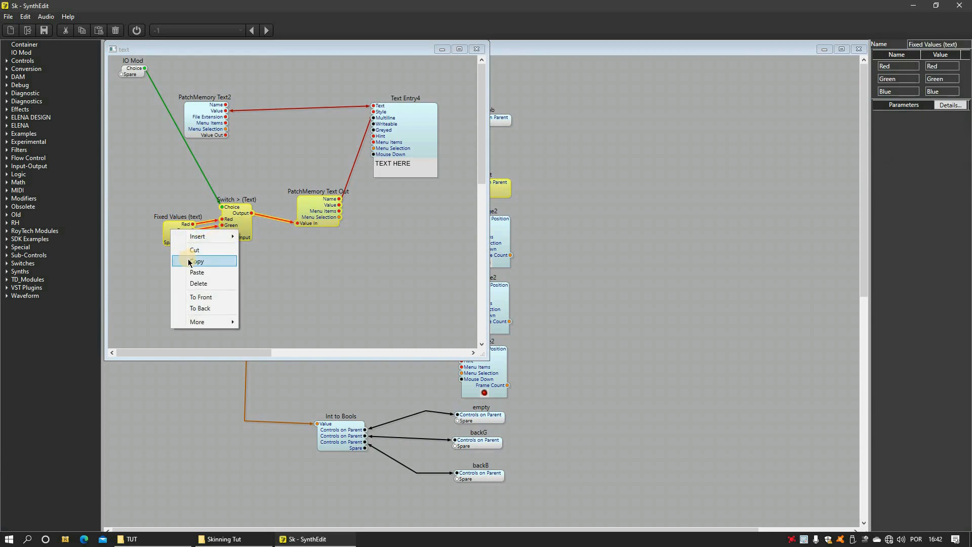
{"action": "left_click", "coordinate": [189, 262]}
{"action": "left_click", "coordinate": [476, 49]}
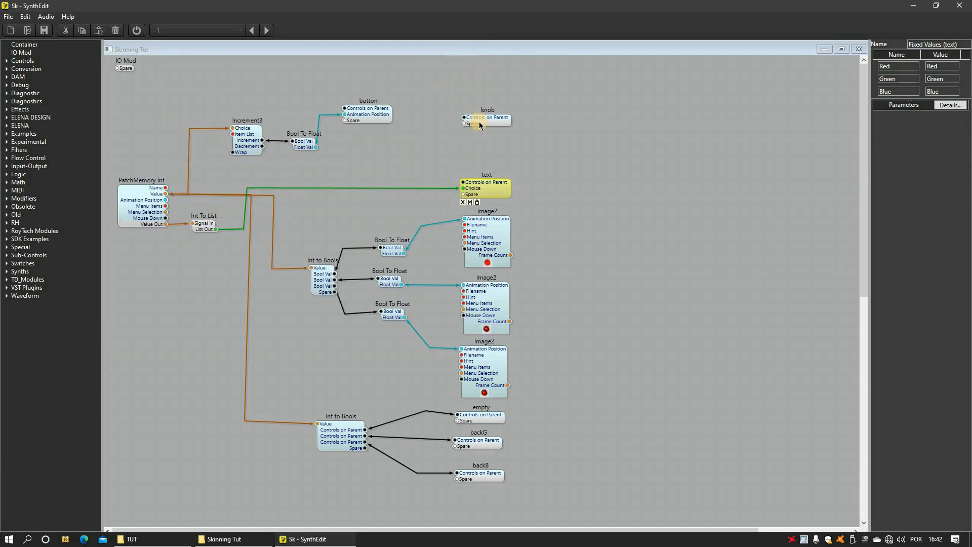
Paste the copied modules into the knob container below PatchMemory Float3 and wire PatchMemory Text Out's Value to Image2's Filename.
{"action": "double_click", "coordinate": [480, 124]}
{"action": "right_click", "coordinate": [250, 235]}
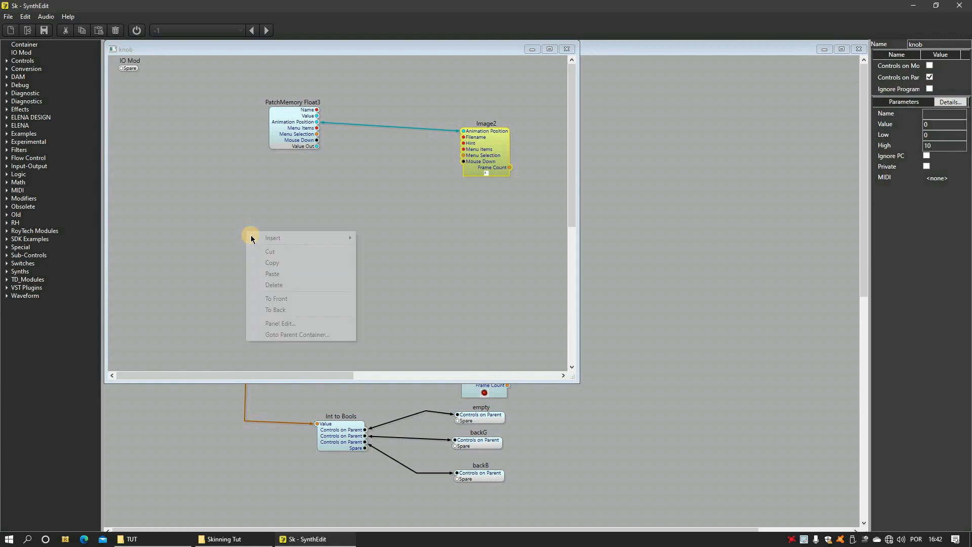
{"action": "left_click", "coordinate": [270, 273]}
{"action": "left_click_drag", "start_coordinate": [267, 246], "coordinate": [312, 230]}
{"action": "left_click_drag", "start_coordinate": [407, 216], "coordinate": [461, 142]}
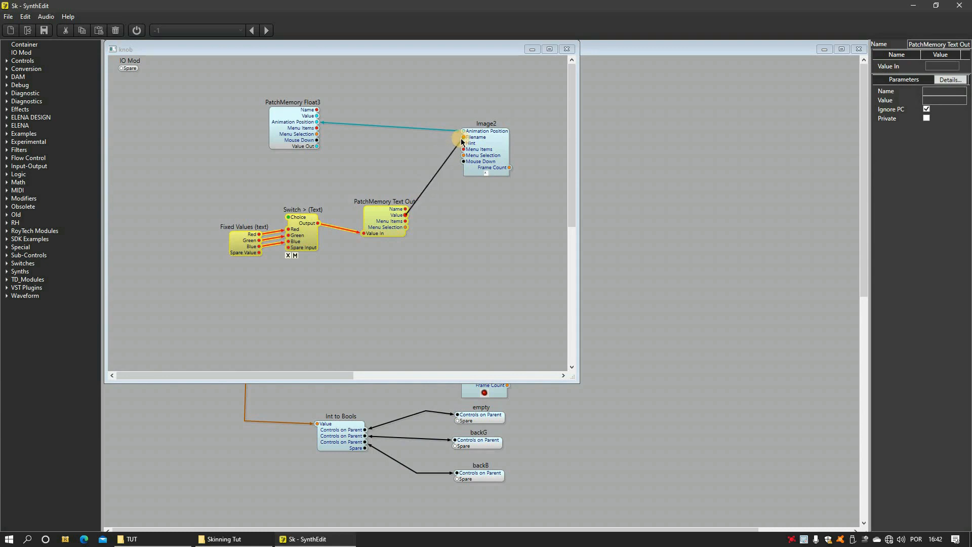
Set the knob container's Fixed Values (text) to knobR for Red, knobG for Green and knobB for Blue.
{"action": "left_click", "coordinate": [257, 253]}
{"action": "left_click", "coordinate": [247, 247]}
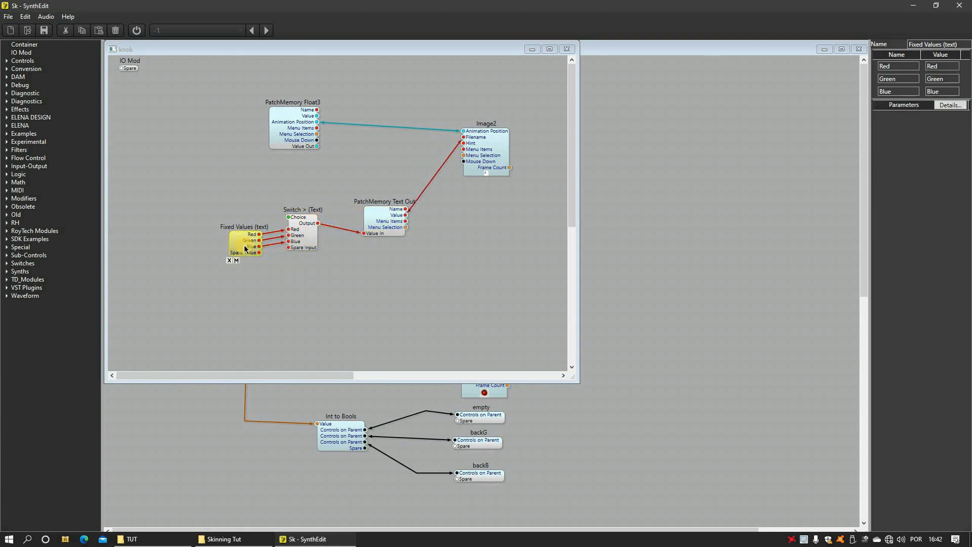
{"action": "left_click", "coordinate": [407, 216]}
{"action": "left_click", "coordinate": [942, 66]}
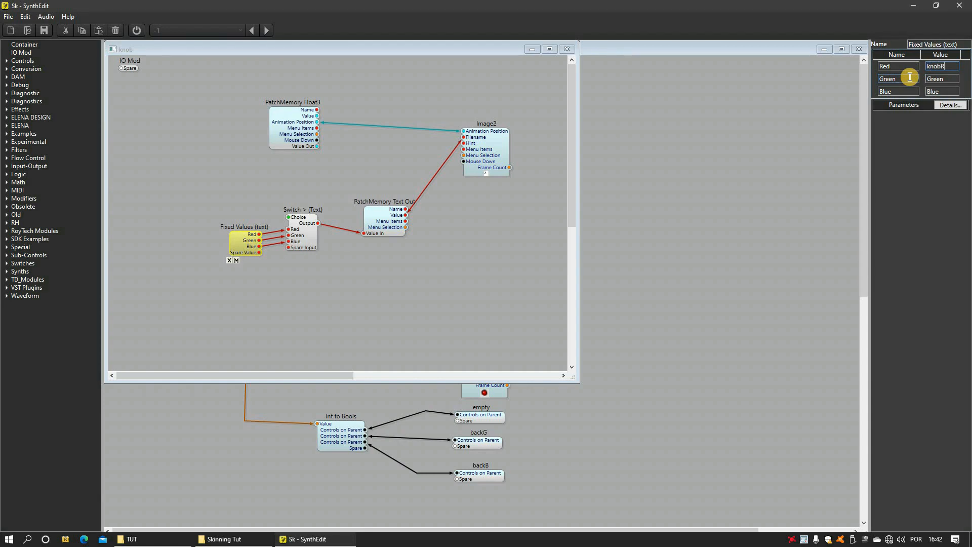
{"action": "left_click", "coordinate": [942, 80]}
{"action": "type", "text": "knobG"}
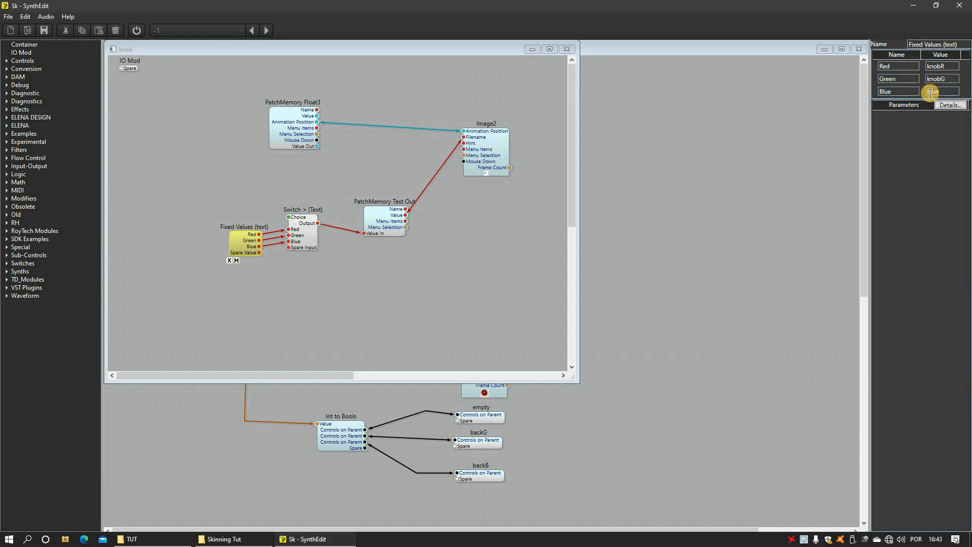
{"action": "left_click", "coordinate": [934, 92]}
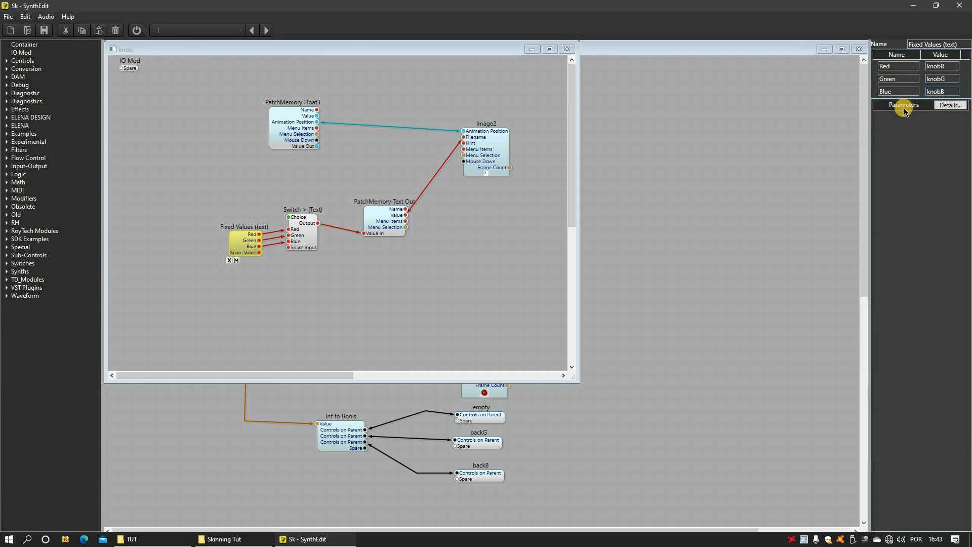
{"action": "key", "text": "Tab"}
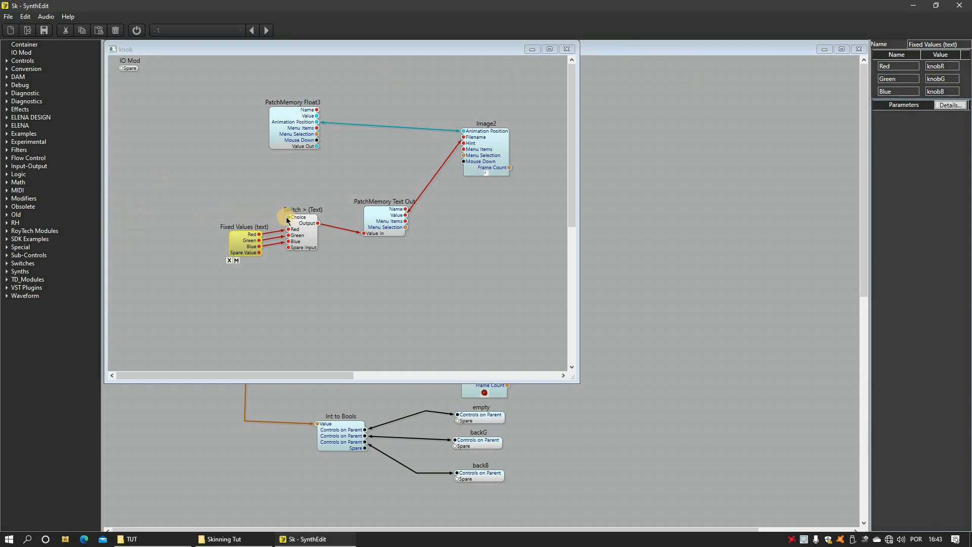
Connect the knob's Switch Choice to its IO Mod and wire the knob container's Choice to Int To List's List Out.
{"action": "left_click_drag", "start_coordinate": [286, 220], "coordinate": [118, 67]}
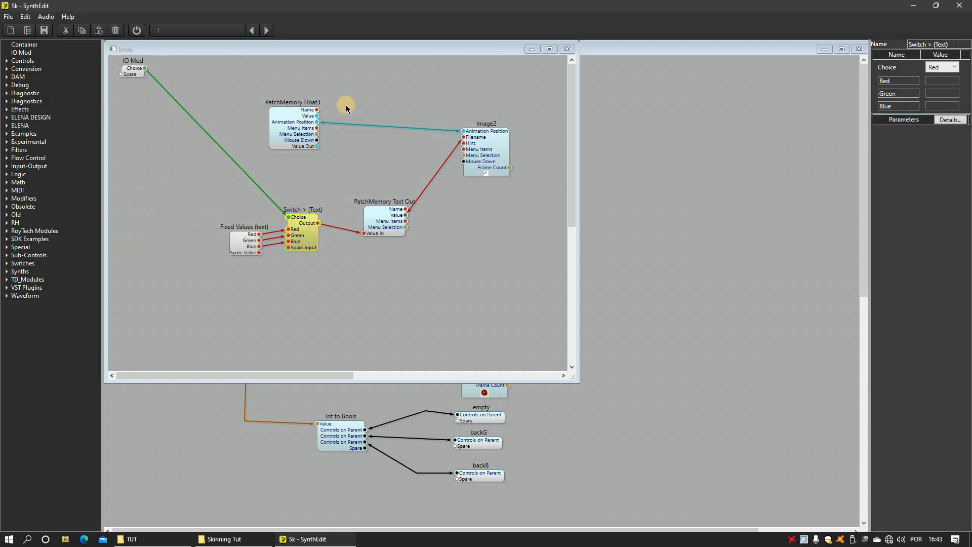
{"action": "left_click", "coordinate": [566, 50]}
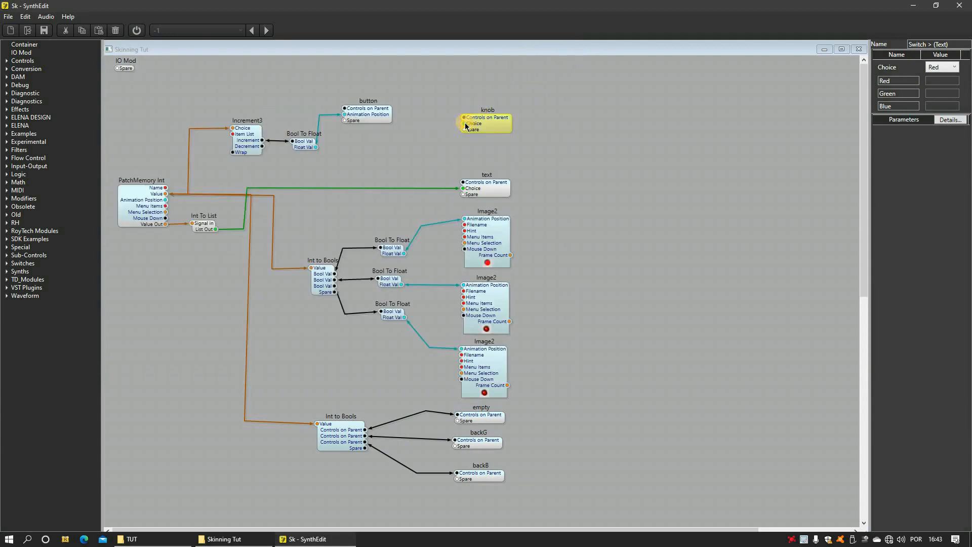
{"action": "left_click_drag", "start_coordinate": [466, 127], "coordinate": [218, 230]}
Paste the copied text switch modules into the button container, rearrange them and Image2, and wire PatchMemory Text Out's Value to Image2's Filename.
{"action": "double_click", "coordinate": [369, 113]}
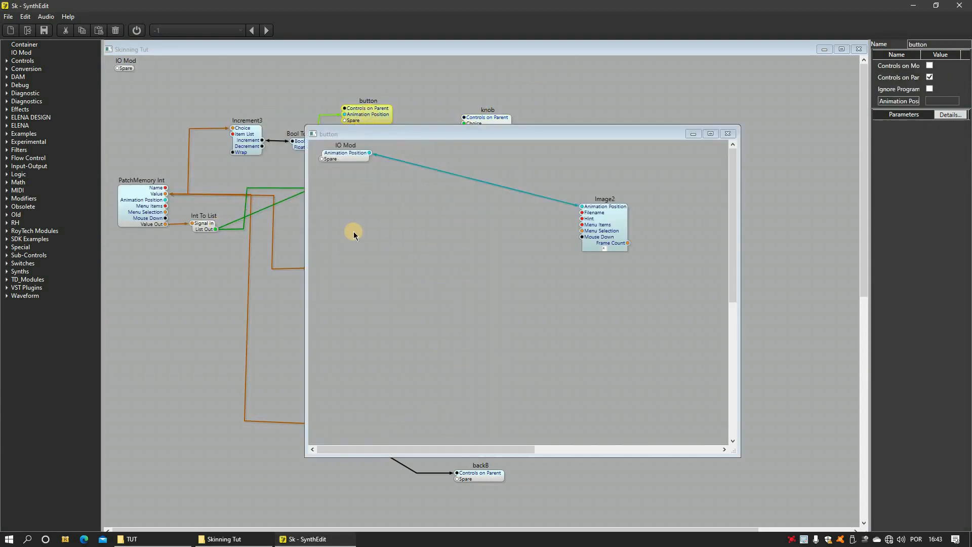
{"action": "right_click", "coordinate": [362, 229]}
{"action": "left_click", "coordinate": [413, 272]}
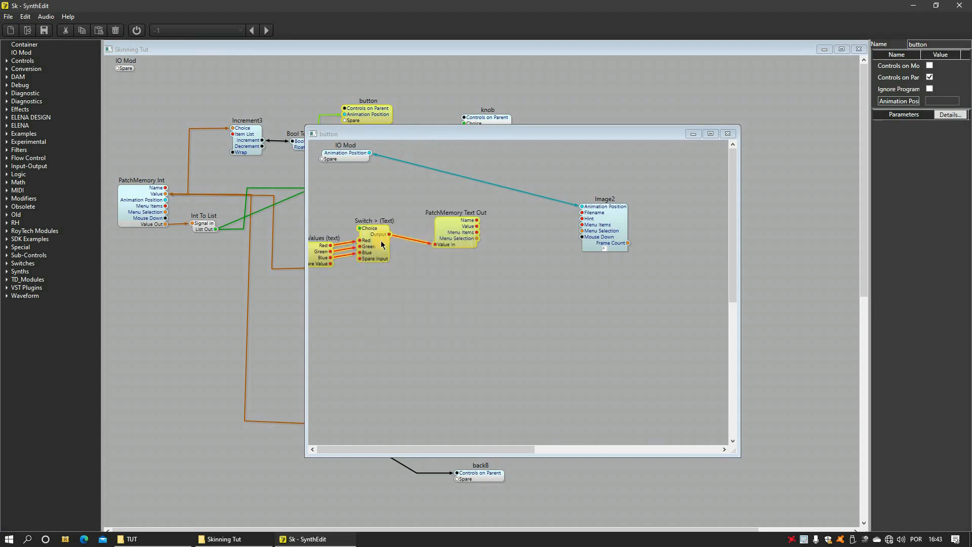
{"action": "left_click_drag", "start_coordinate": [381, 242], "coordinate": [476, 293]}
{"action": "left_click_drag", "start_coordinate": [593, 241], "coordinate": [653, 254]}
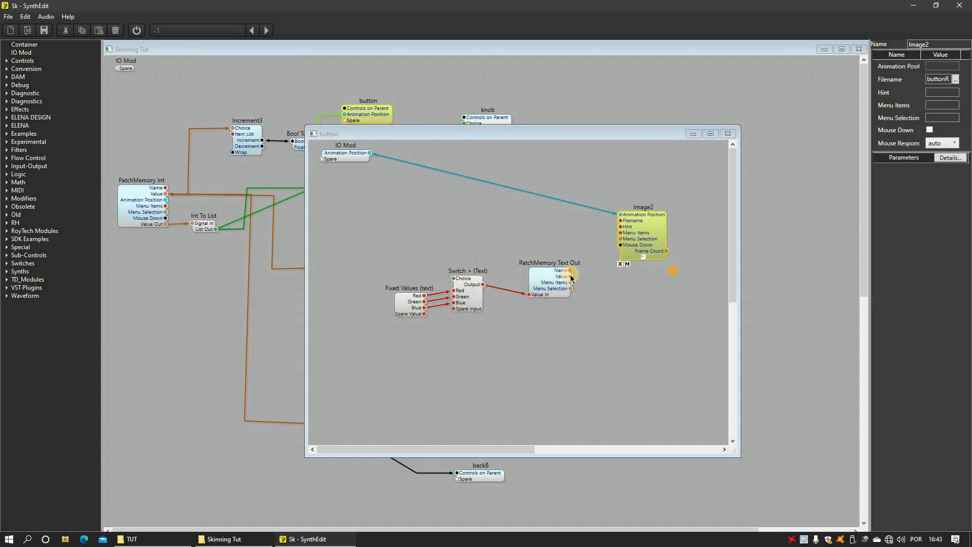
{"action": "left_click_drag", "start_coordinate": [571, 276], "coordinate": [620, 222]}
Set the button container's Fixed Values (text) to buttonR for Red, buttonG for Green and buttonB for Blue.
{"action": "left_click", "coordinate": [414, 304]}
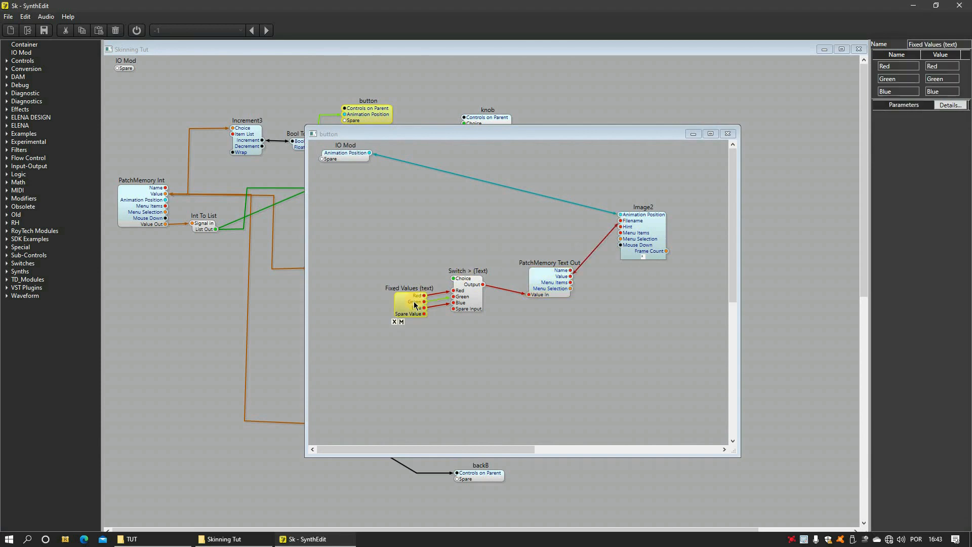
{"action": "left_click", "coordinate": [944, 67]}
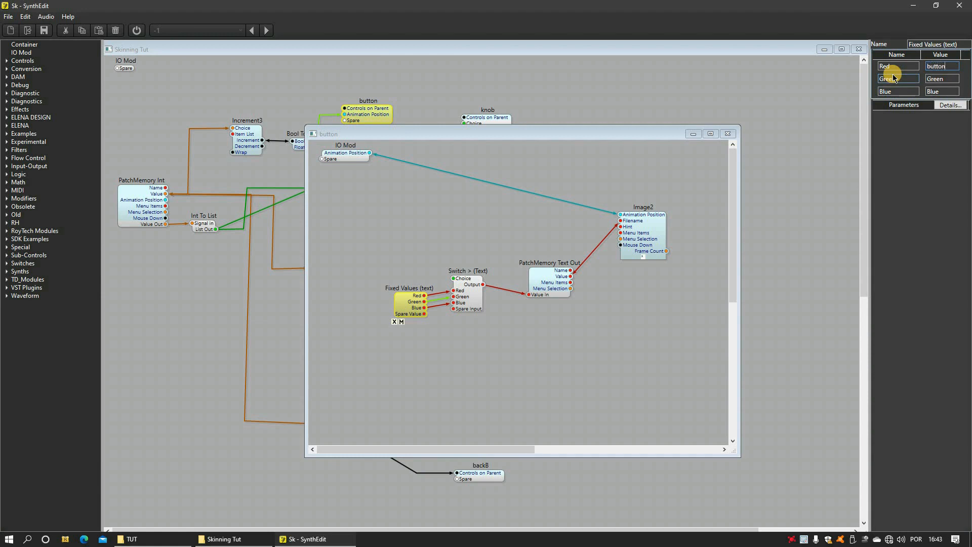
{"action": "left_click", "coordinate": [945, 78]}
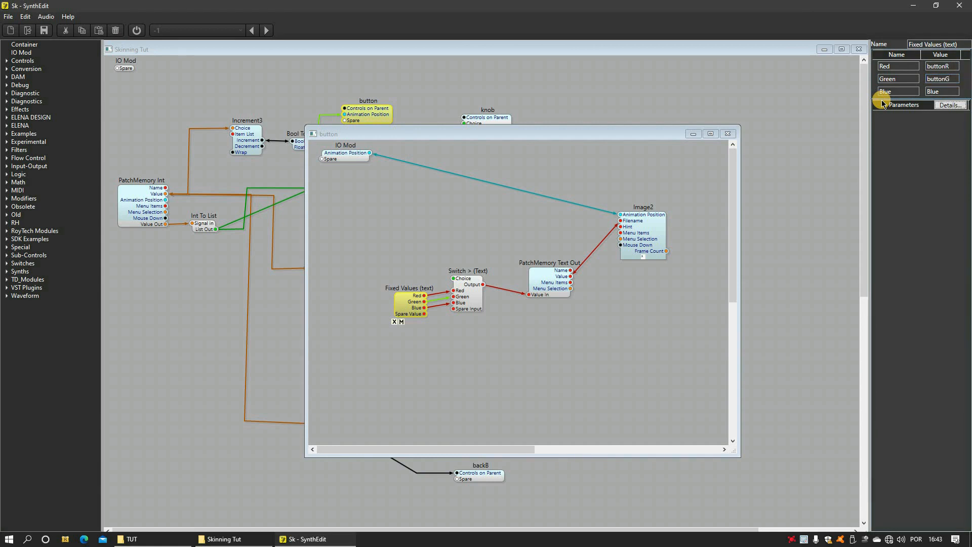
{"action": "left_click", "coordinate": [941, 92]}
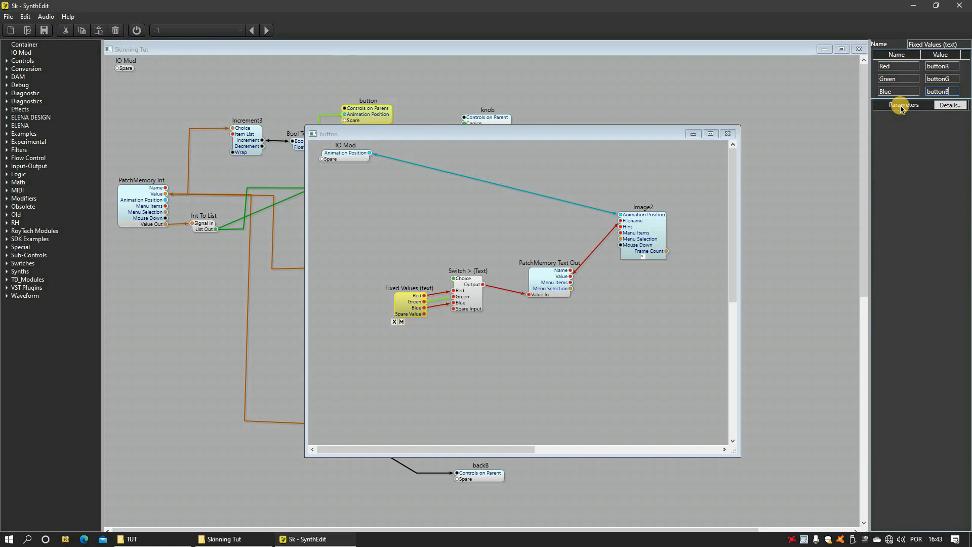
{"action": "type", "text": "buttonB"}
{"action": "key", "text": "Tab"}
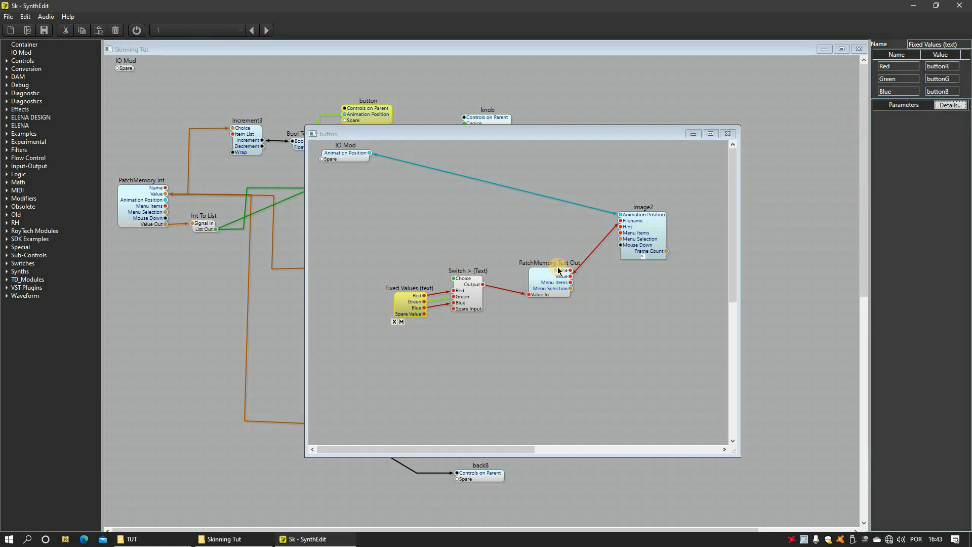
Connect the button's Switch Choice to its IO Mod and wire the button container's Choice to Int To List's List Out.
{"action": "left_click_drag", "start_coordinate": [449, 280], "coordinate": [322, 160]}
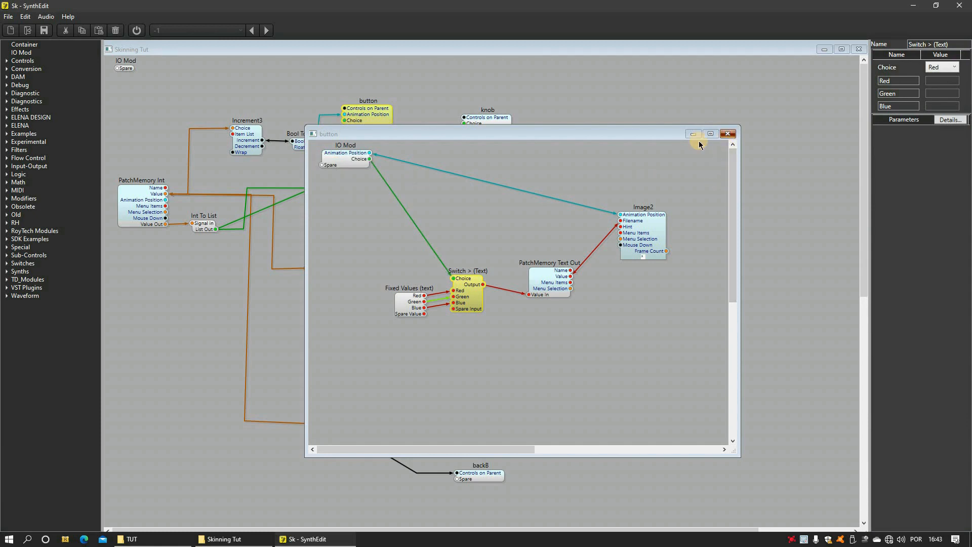
{"action": "left_click", "coordinate": [728, 133]}
{"action": "left_click_drag", "start_coordinate": [344, 121], "coordinate": [216, 231]}
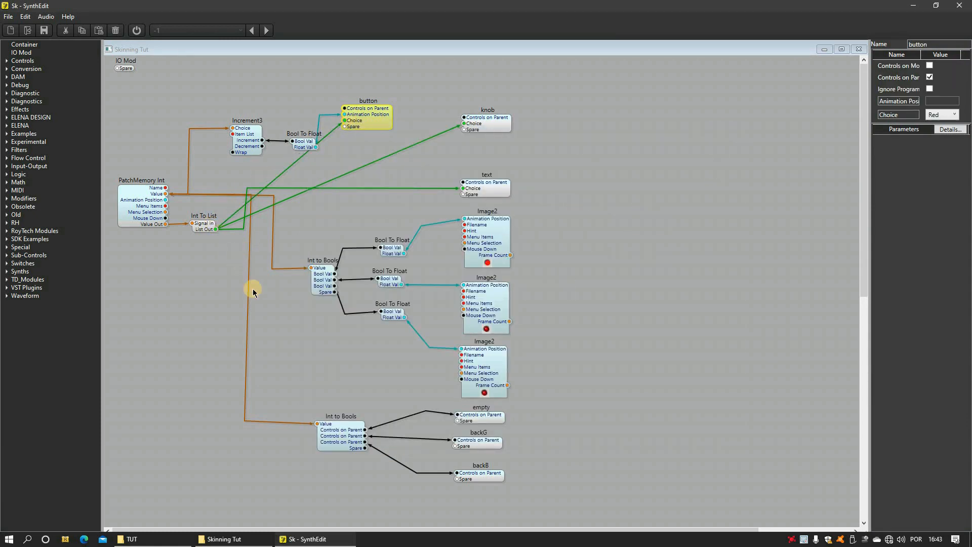
Start the audio engine with the Skinning Tut panel open, reopen the panel and cycle the ON/OFF button to test the colour switching.
{"action": "right_click", "coordinate": [291, 370]}
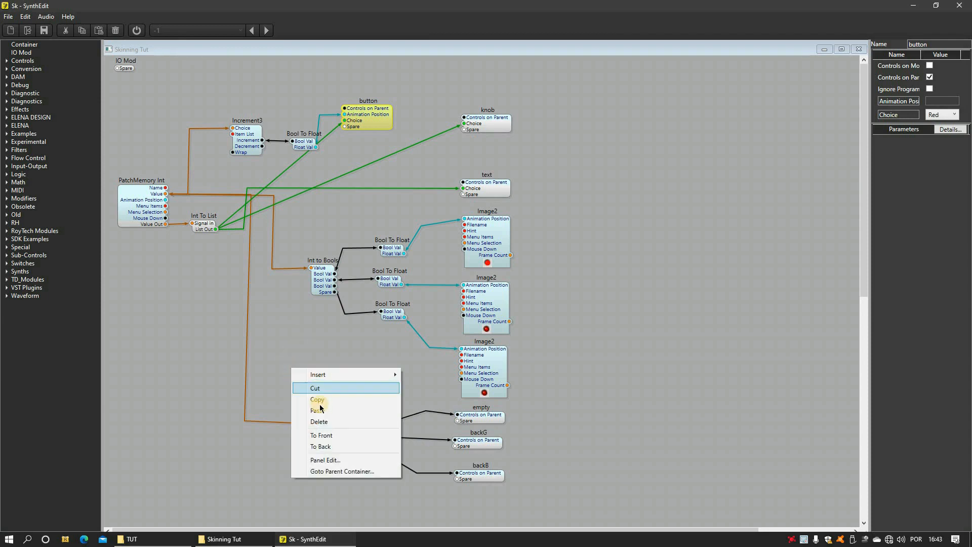
{"action": "left_click", "coordinate": [340, 460]}
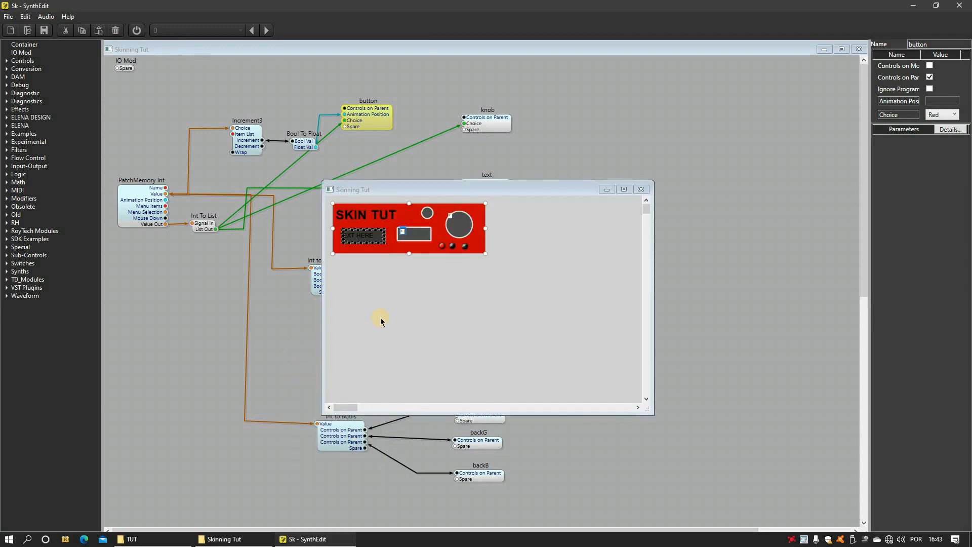
{"action": "left_click", "coordinate": [138, 31]}
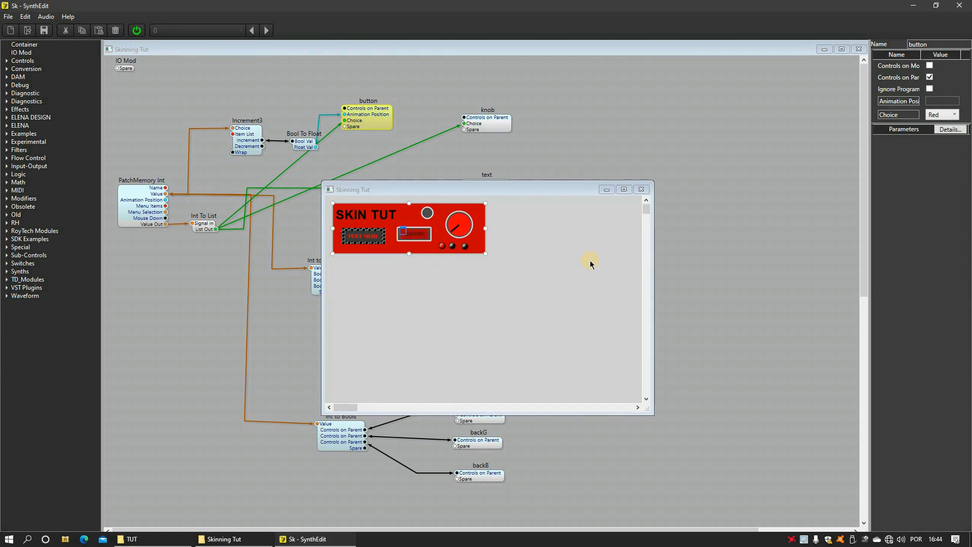
{"action": "left_click", "coordinate": [641, 189]}
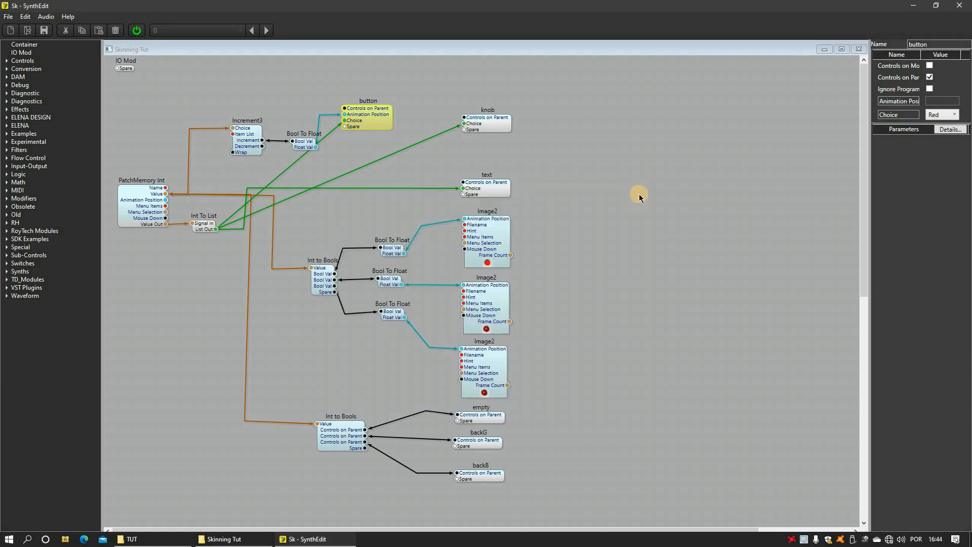
{"action": "right_click", "coordinate": [570, 360]}
{"action": "left_click", "coordinate": [595, 451]}
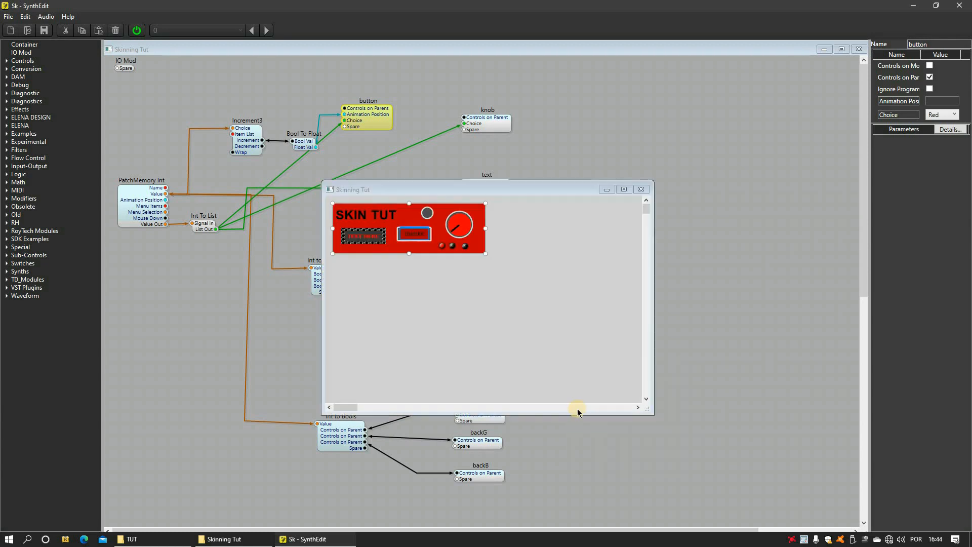
{"action": "left_click", "coordinate": [422, 237]}
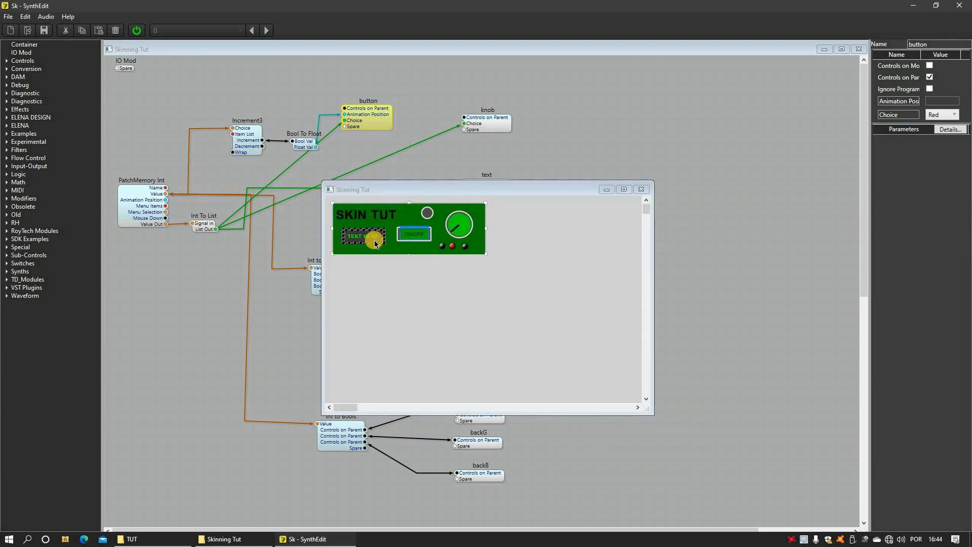
{"action": "left_click", "coordinate": [415, 243]}
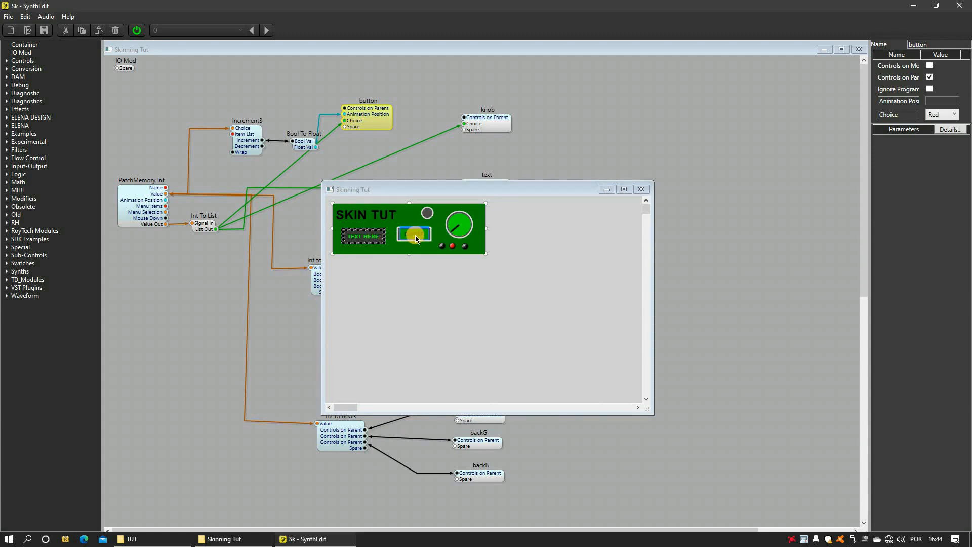
{"action": "left_click", "coordinate": [415, 237]}
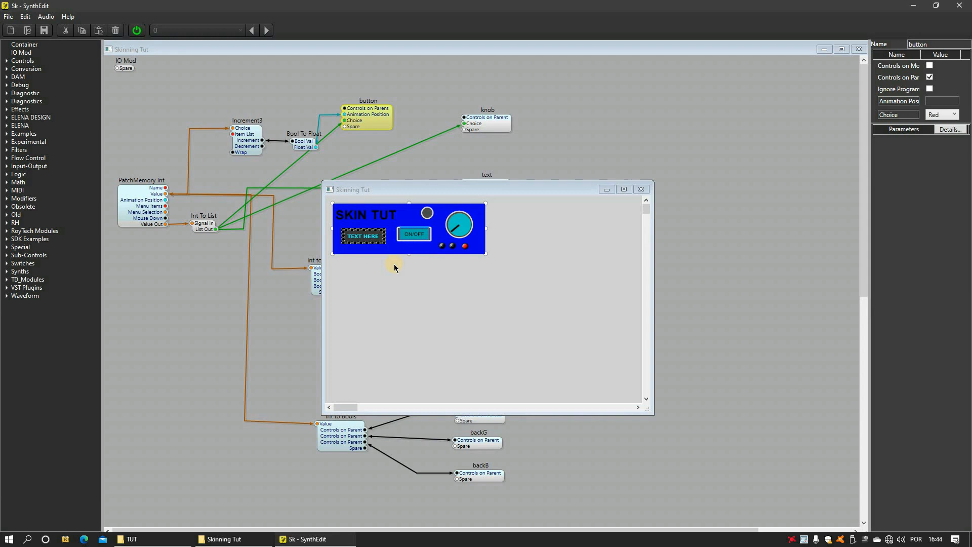
Test the colour switching again with the ON/OFF button on the Skinning Tut panel, and close the panel.
{"action": "left_click", "coordinate": [413, 235]}
{"action": "left_click", "coordinate": [410, 237]}
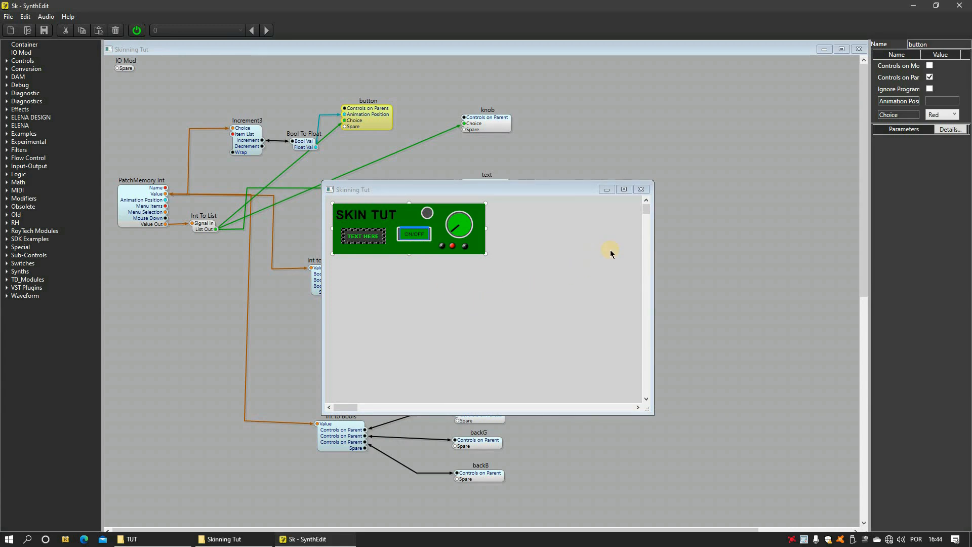
{"action": "left_click", "coordinate": [641, 190]}
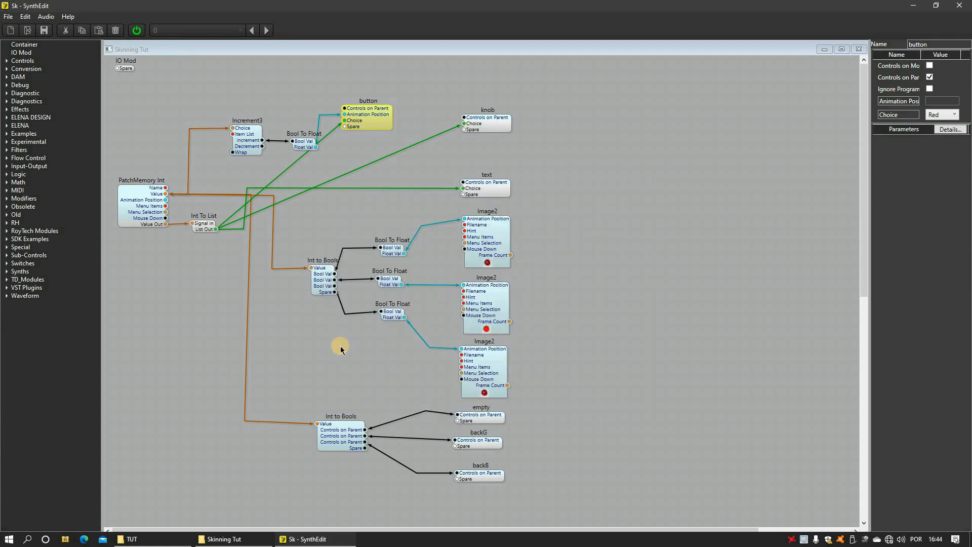
Compare the button image and text files in the TUT skin folder with the exported Skinning Tut VST3 folder, and return to SynthEdit.
{"action": "left_click", "coordinate": [172, 539]}
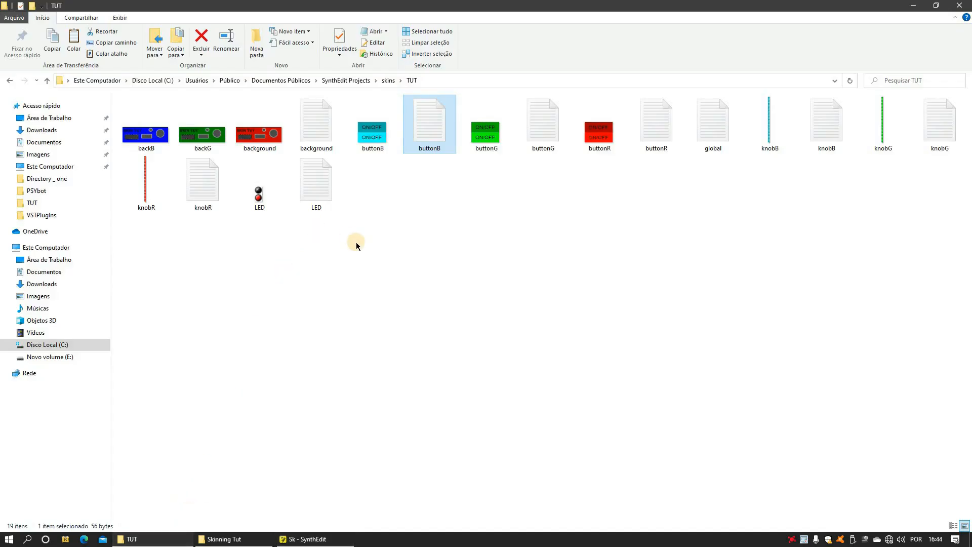
{"action": "left_click_drag", "start_coordinate": [371, 194], "coordinate": [541, 139]}
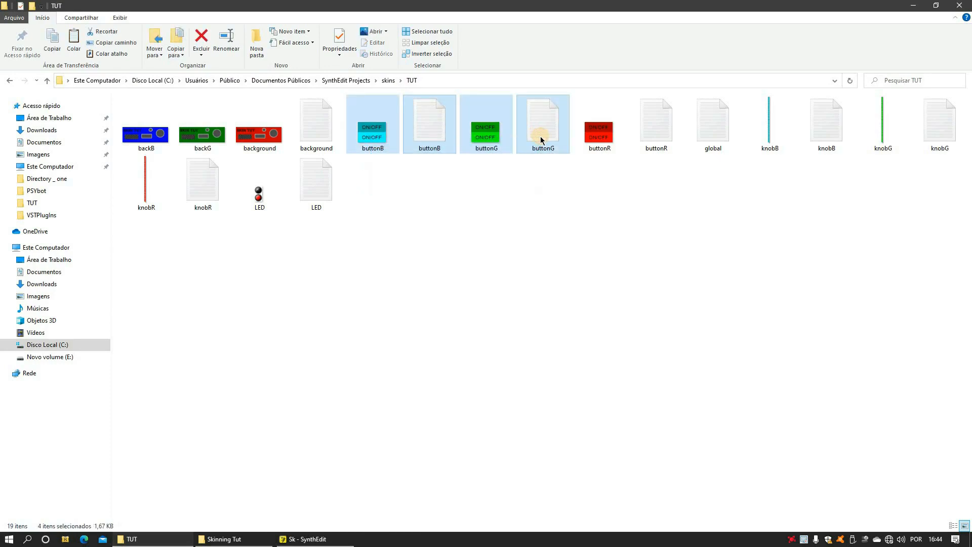
{"action": "left_click", "coordinate": [238, 537]}
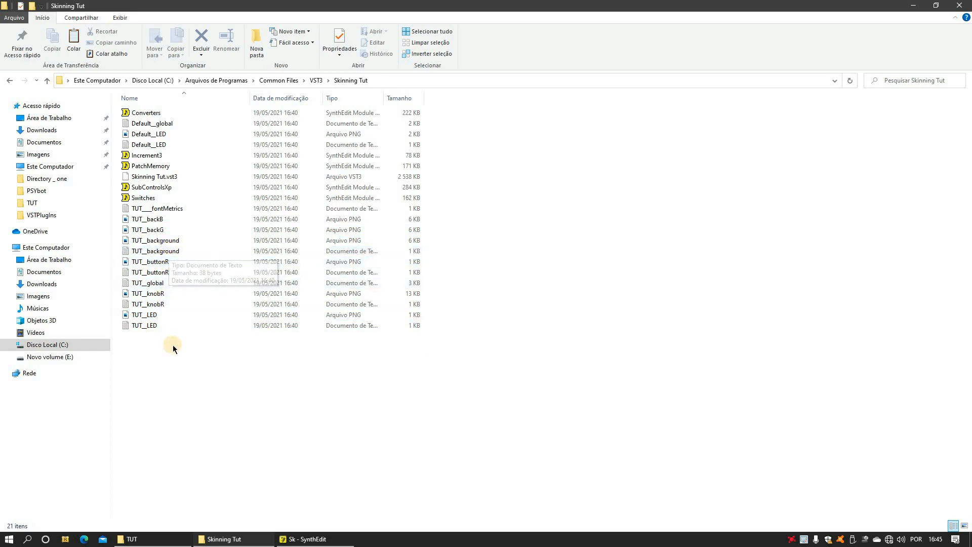
{"action": "left_click", "coordinate": [323, 540]}
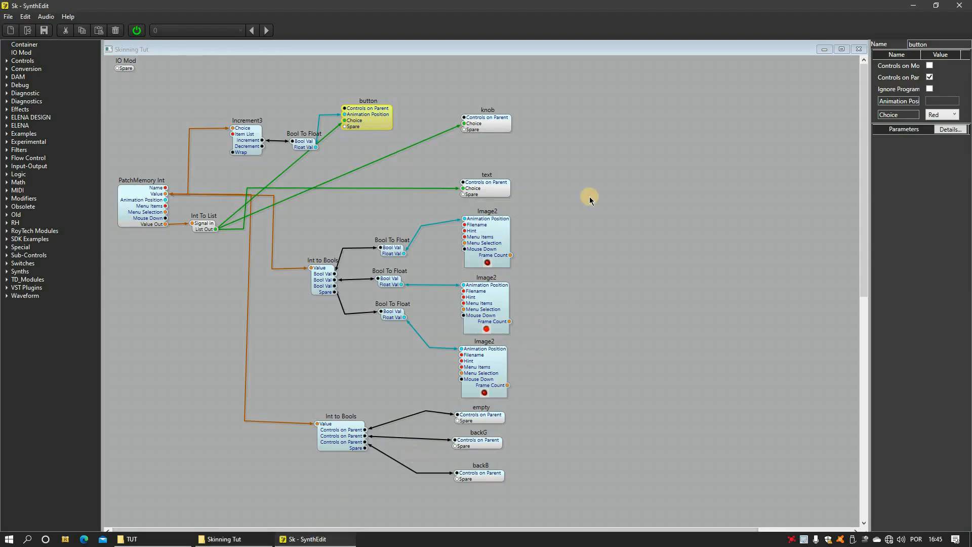
{"action": "right_click", "coordinate": [592, 195]}
{"action": "mouse_move", "coordinate": [609, 200]}
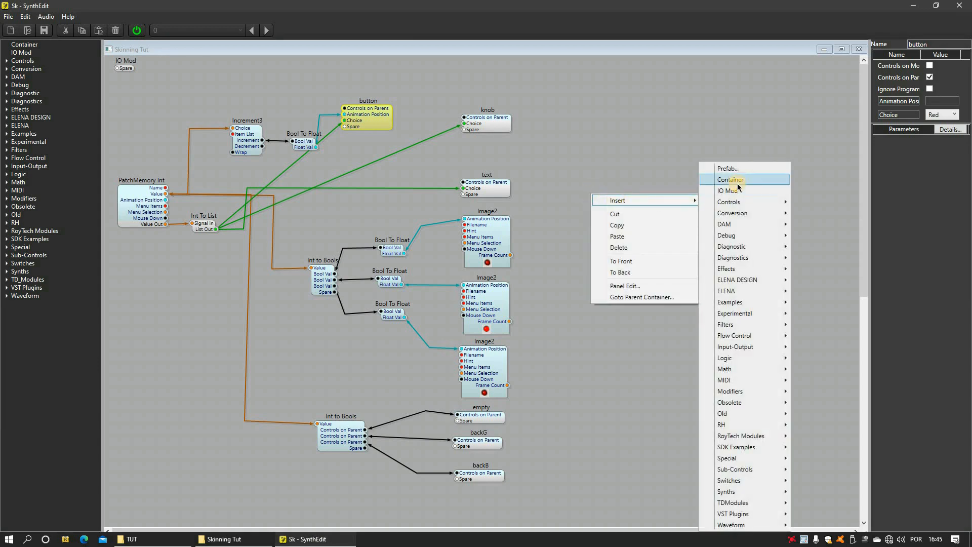
{"action": "left_click", "coordinate": [738, 186]}
{"action": "double_click", "coordinate": [607, 208]}
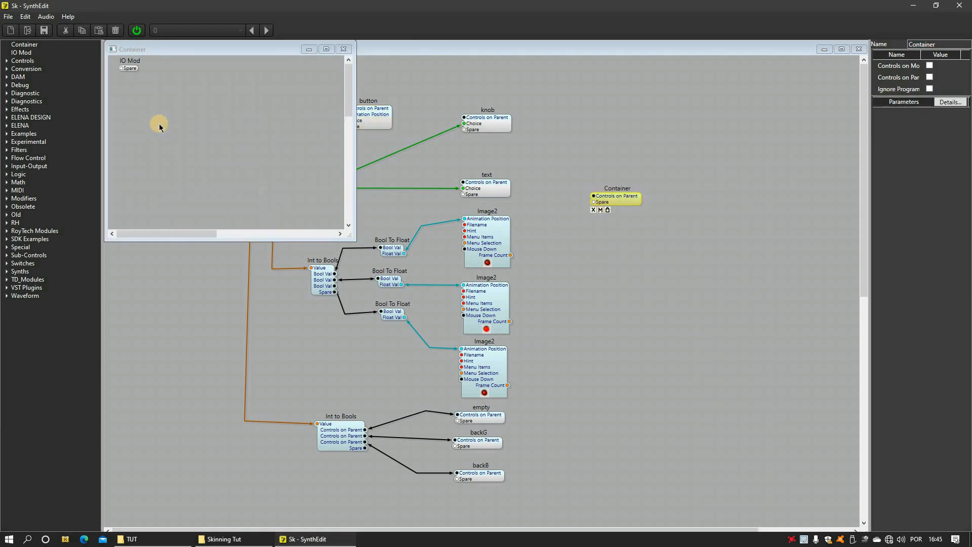
{"action": "right_click", "coordinate": [163, 123]}
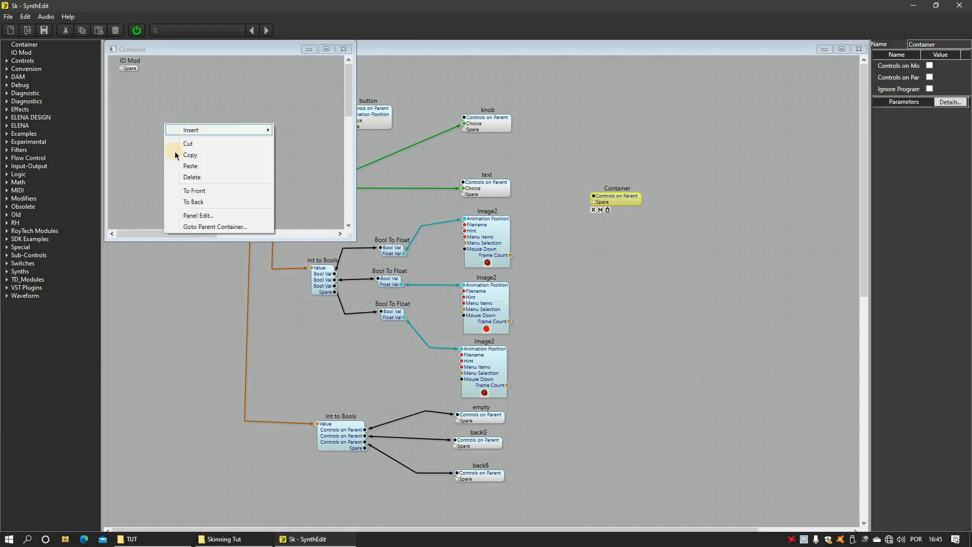
{"action": "left_click", "coordinate": [304, 147]}
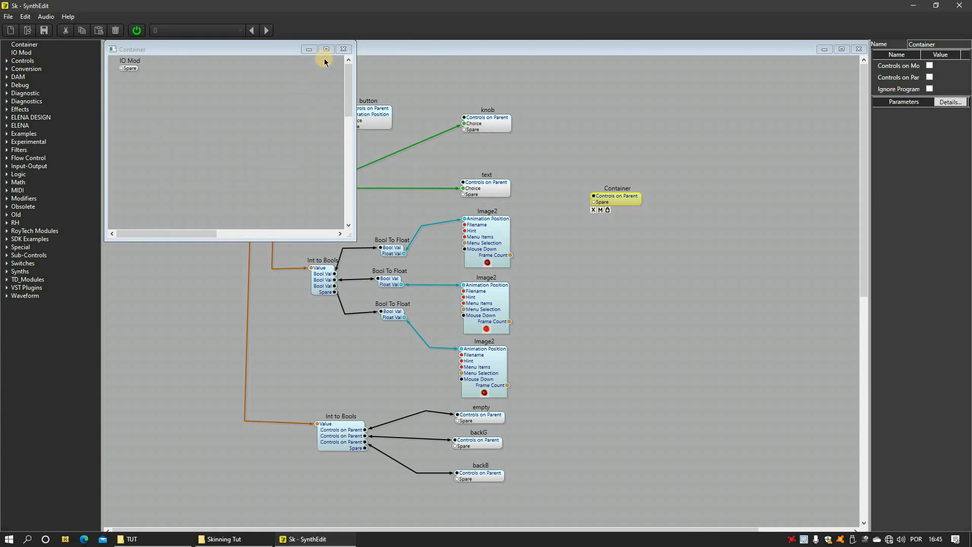
{"action": "left_click", "coordinate": [343, 48]}
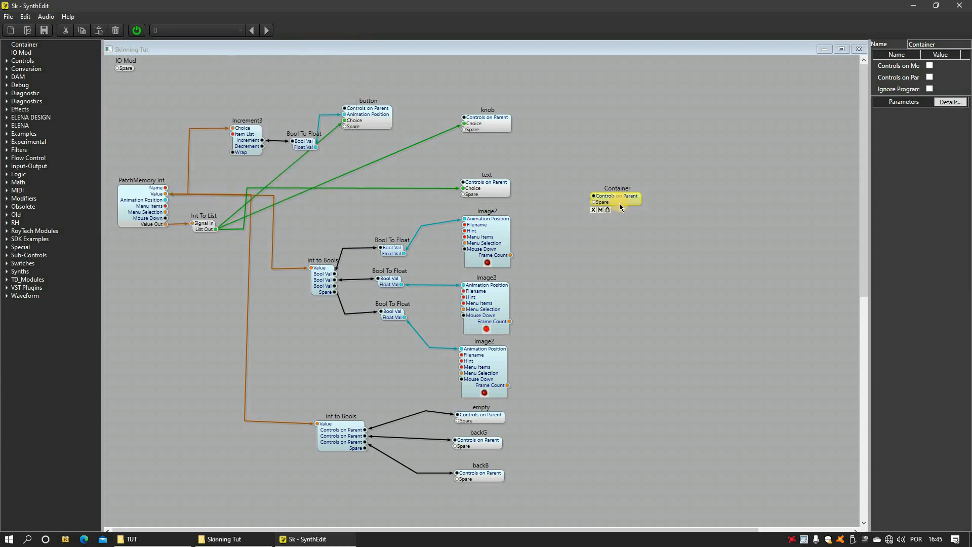
{"action": "key", "text": "Delete"}
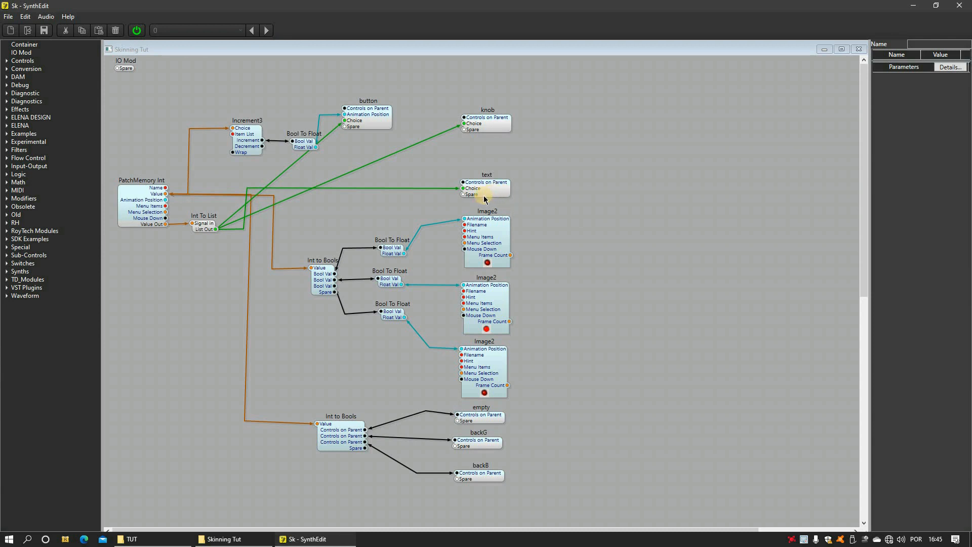
Open the Skinning Tut panel editor and cycle the ON/OFF button repeatedly to check the red, green and blue versions.
{"action": "right_click", "coordinate": [284, 377]}
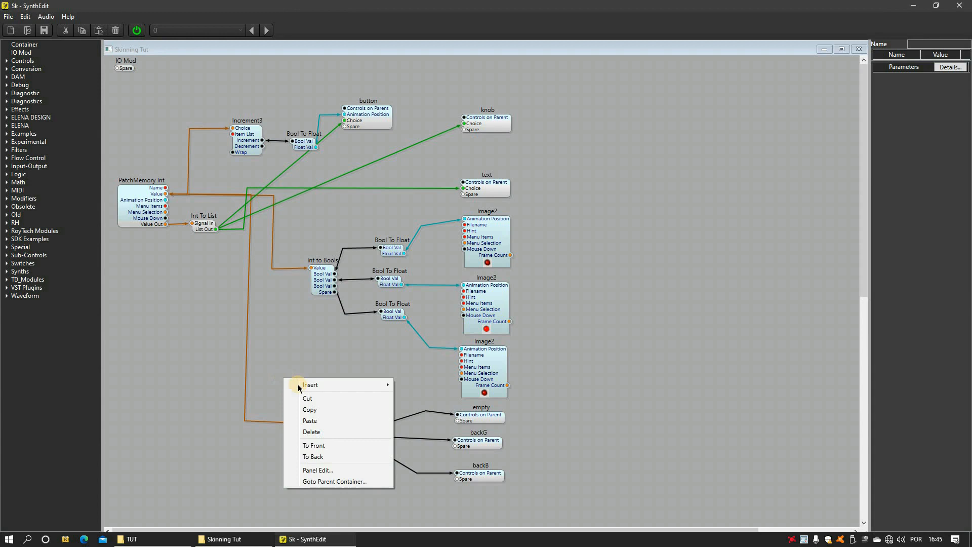
{"action": "left_click", "coordinate": [341, 464]}
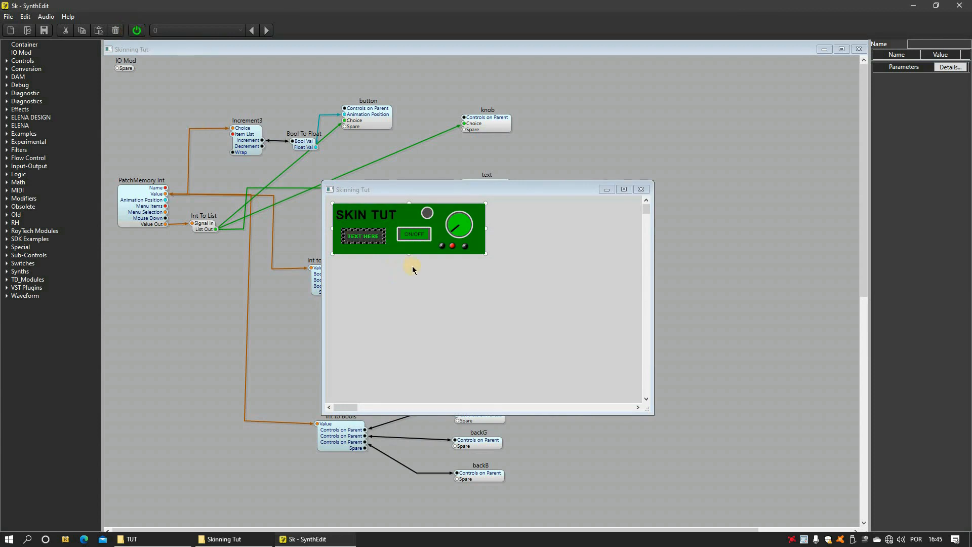
{"action": "left_click", "coordinate": [416, 233]}
{"action": "left_click", "coordinate": [415, 232]}
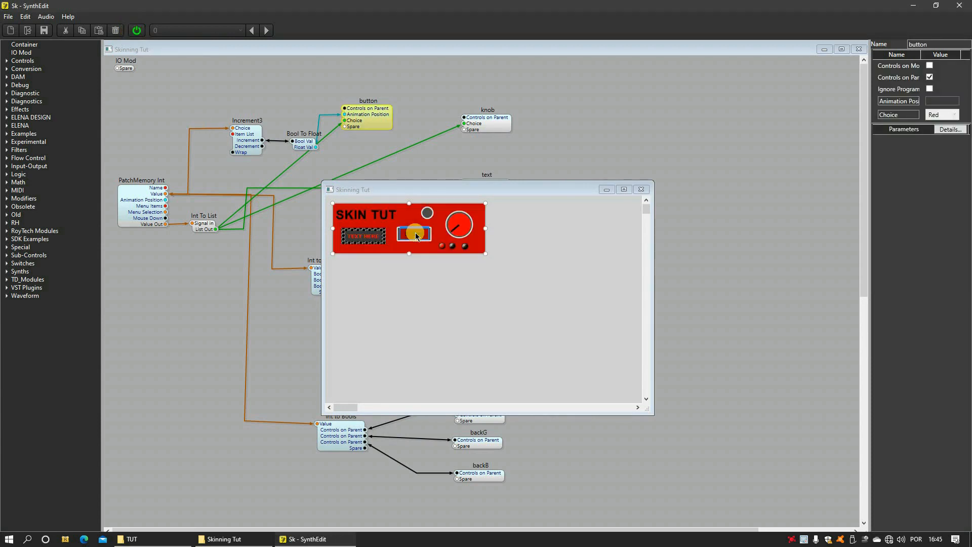
{"action": "left_click", "coordinate": [415, 232]}
{"action": "left_click", "coordinate": [415, 232]}
{"action": "left_click", "coordinate": [415, 232]}
{"action": "left_click", "coordinate": [415, 233]}
{"action": "left_click", "coordinate": [415, 233]}
{"action": "left_click", "coordinate": [415, 232]}
{"action": "left_click", "coordinate": [415, 232]}
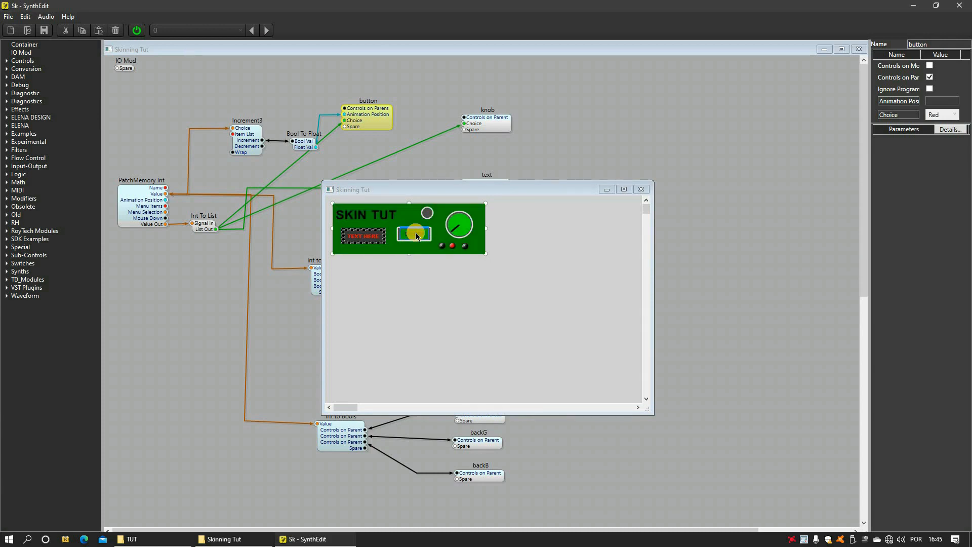
Export the project as the VST3 plugin Skinning Tut, saving the file first, and switch to its export folder to check the files.
{"action": "left_click", "coordinate": [8, 16]}
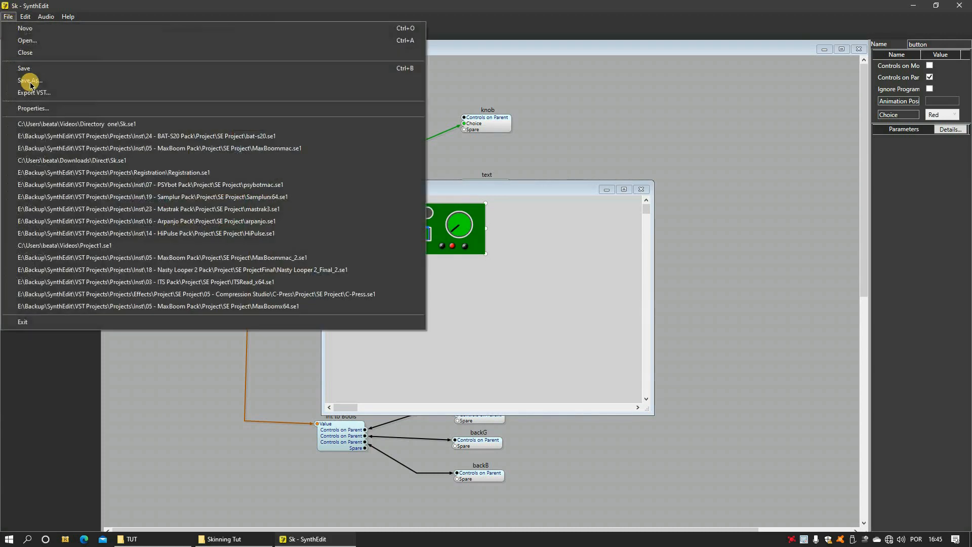
{"action": "left_click", "coordinate": [48, 96]}
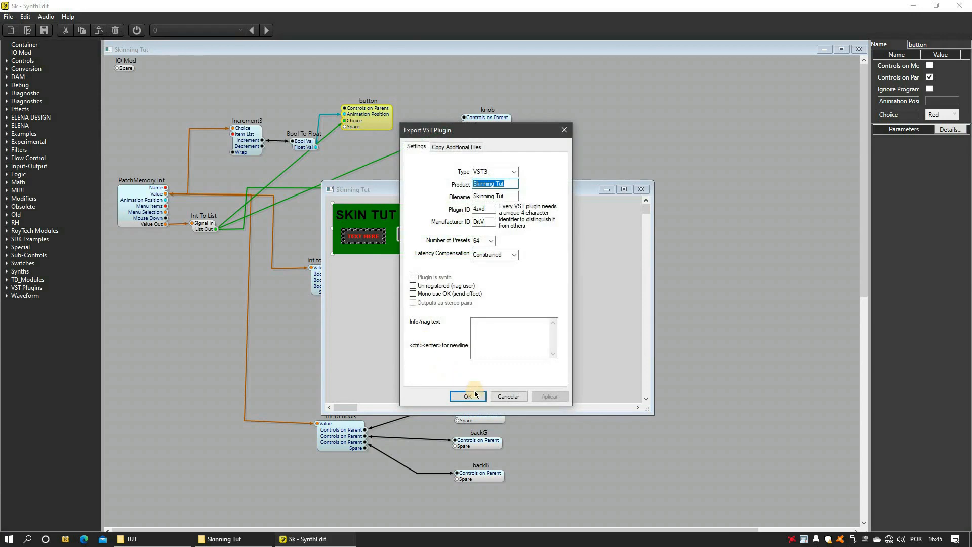
{"action": "left_click", "coordinate": [467, 396]}
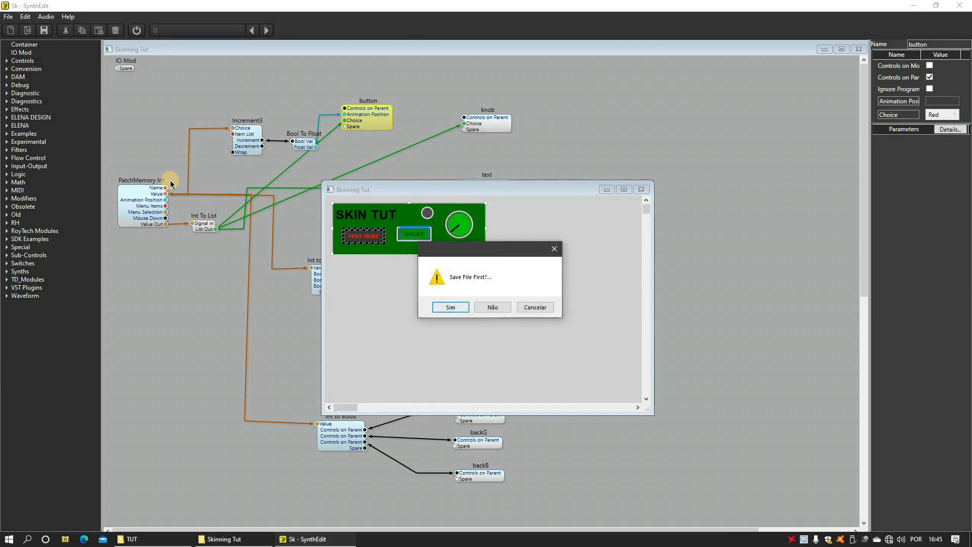
{"action": "left_click", "coordinate": [461, 308]}
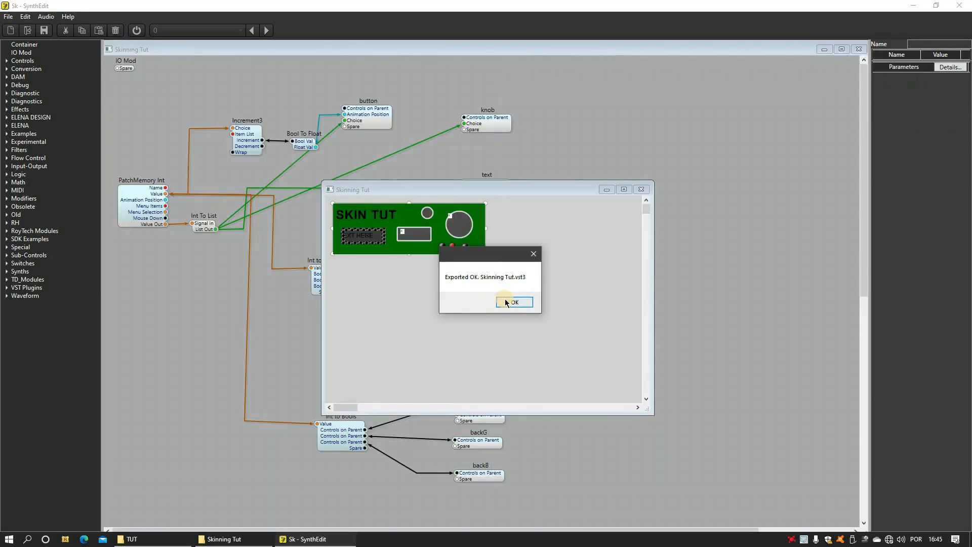
{"action": "left_click", "coordinate": [505, 304]}
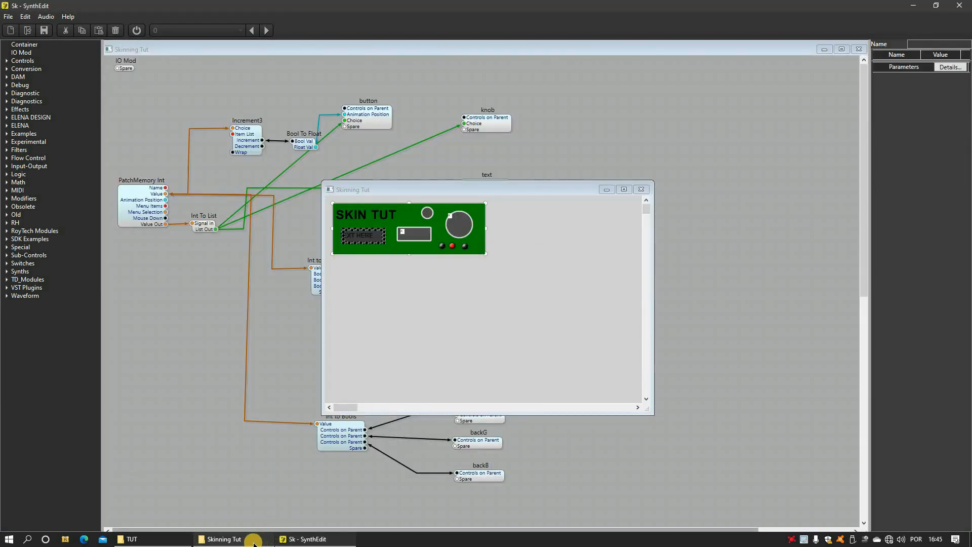
{"action": "left_click", "coordinate": [248, 539]}
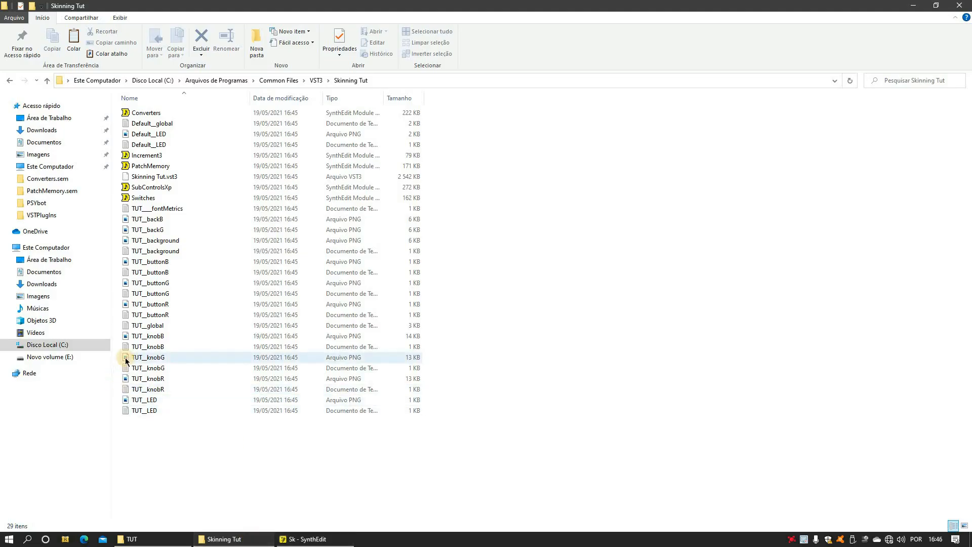
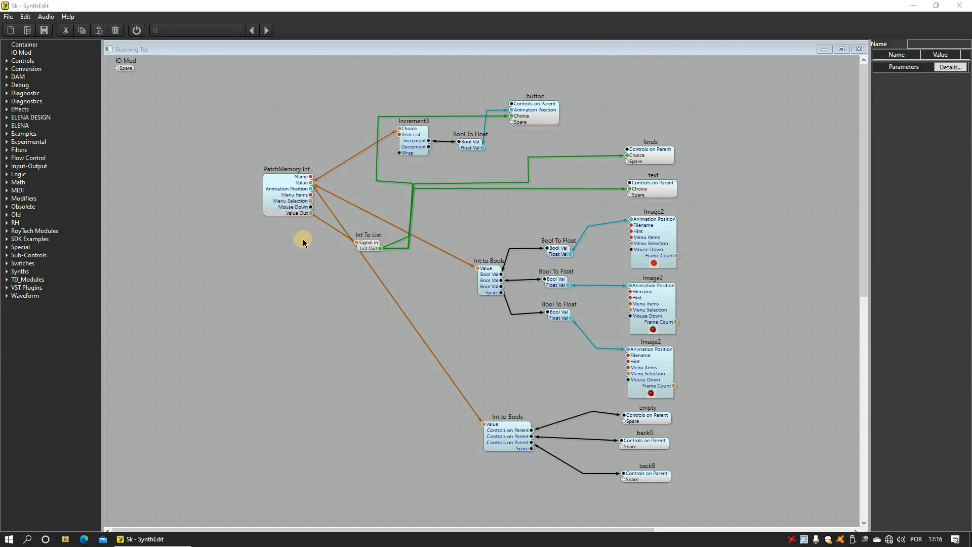
Replace the PatchMemory Int module with a PatchMemory Int Out and wire its Value to the Value of both Int to Bools modules.
{"action": "left_click", "coordinate": [285, 204]}
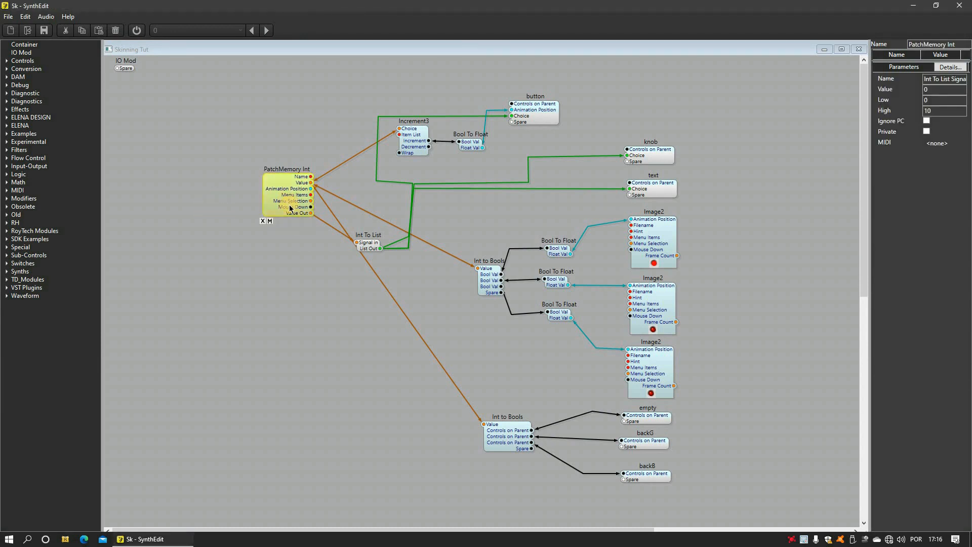
{"action": "key", "text": "Delete"}
{"action": "right_click", "coordinate": [275, 245]}
{"action": "mouse_move", "coordinate": [330, 253]}
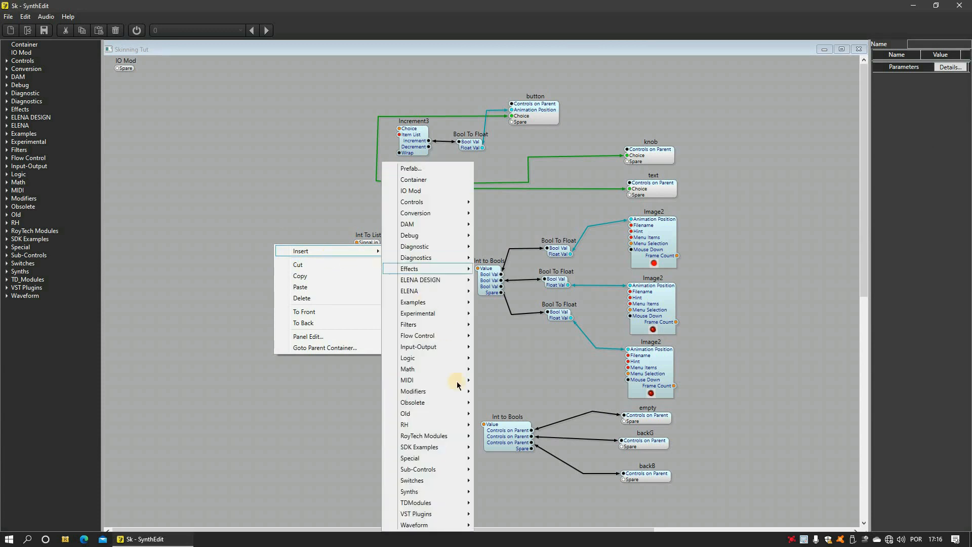
{"action": "mouse_move", "coordinate": [445, 469]}
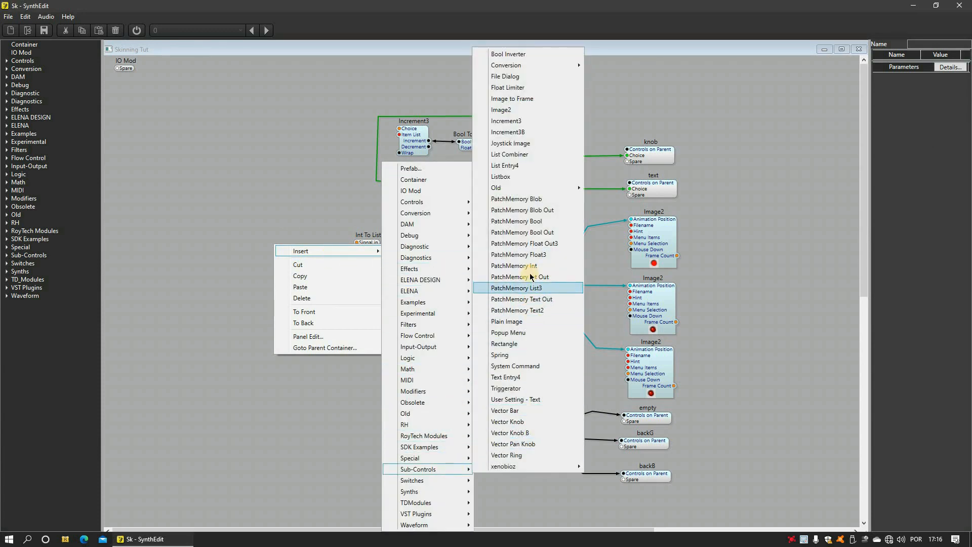
{"action": "left_click", "coordinate": [531, 277]}
{"action": "left_click_drag", "start_coordinate": [317, 235], "coordinate": [477, 270]}
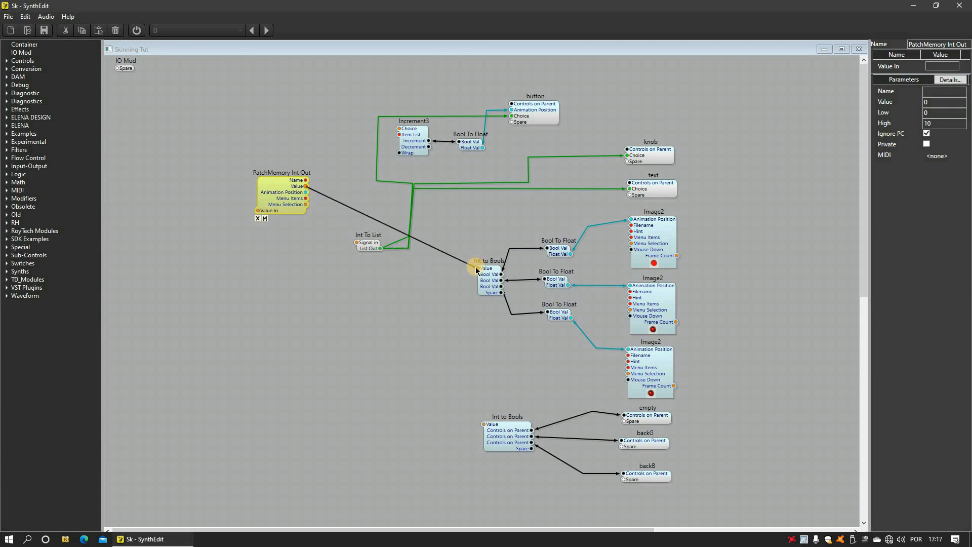
{"action": "left_click_drag", "start_coordinate": [307, 187], "coordinate": [483, 424]}
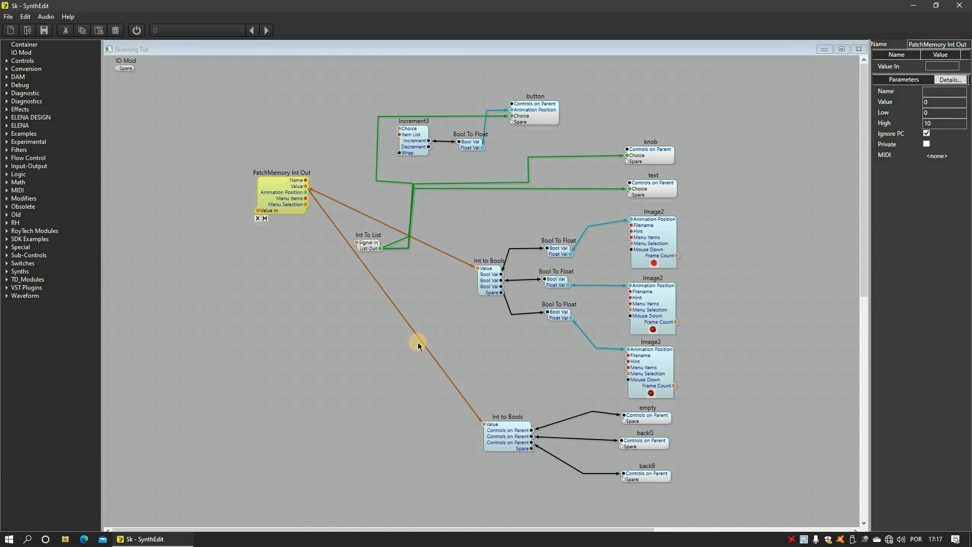
Insert a User Setting - Text module and place it beside PatchMemory Int Out, on its input side.
{"action": "right_click", "coordinate": [268, 322]}
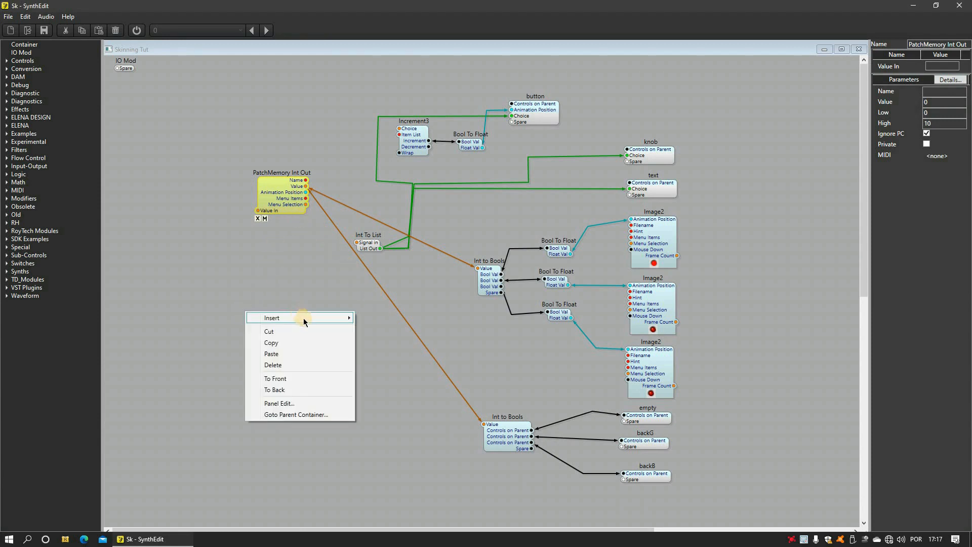
{"action": "mouse_move", "coordinate": [304, 322]}
{"action": "mouse_move", "coordinate": [411, 310]}
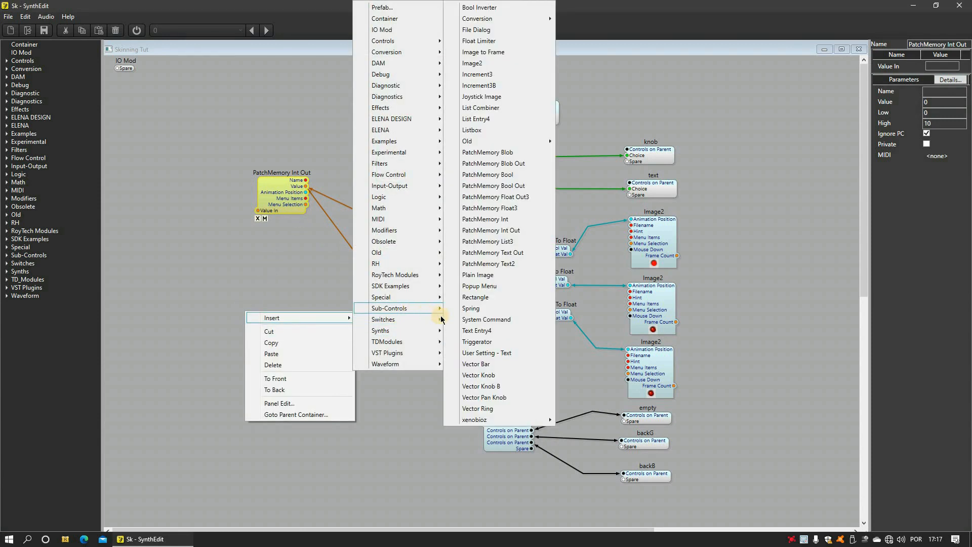
{"action": "left_click", "coordinate": [499, 353]}
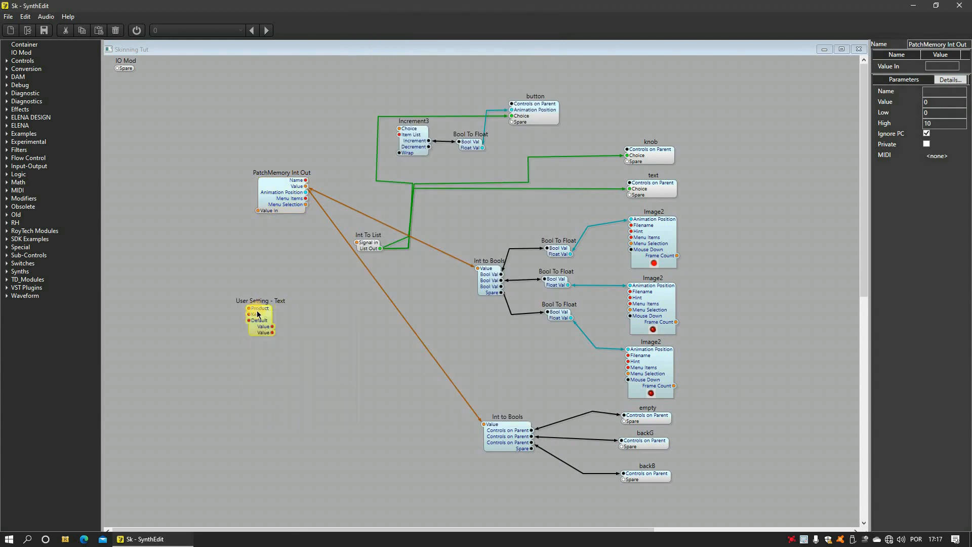
{"action": "left_click_drag", "start_coordinate": [257, 314], "coordinate": [198, 189]}
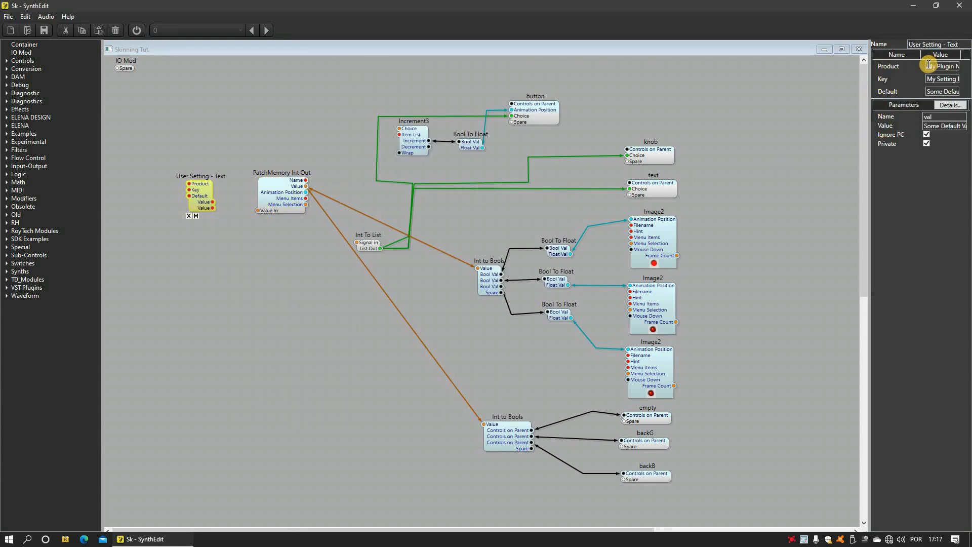
Set the User Setting - Text module's Product to tut and its Key to skin.
{"action": "left_click_drag", "start_coordinate": [929, 64], "coordinate": [968, 75]}
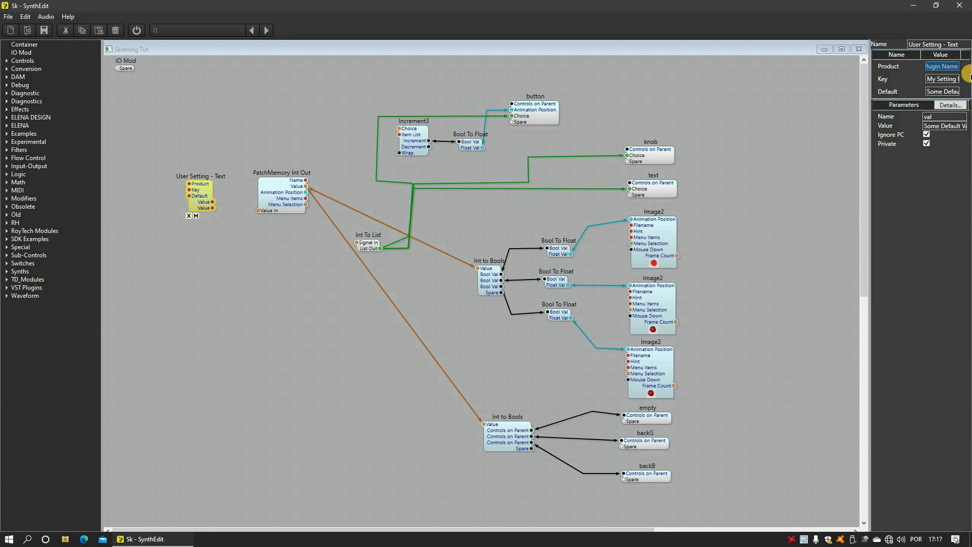
{"action": "type", "text": "tut"}
{"action": "key", "text": "Return"}
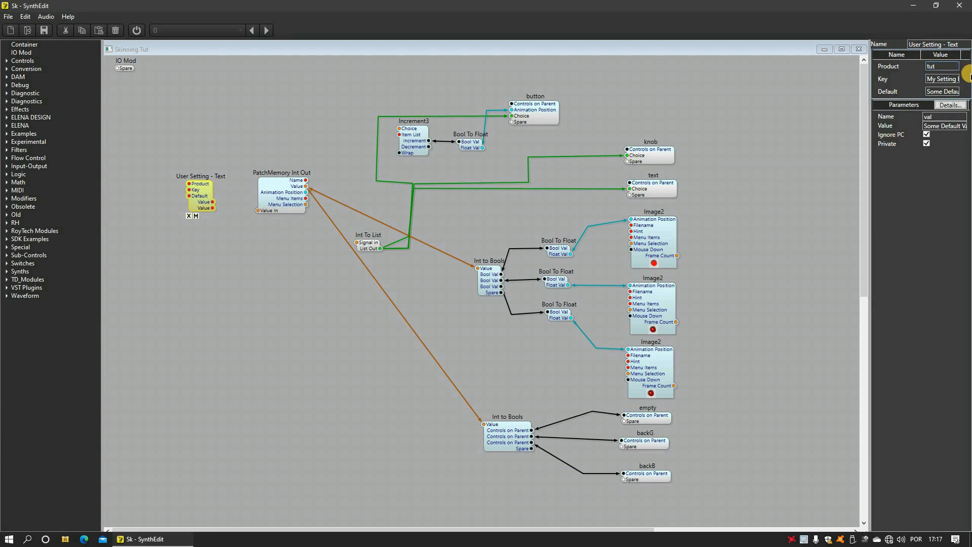
{"action": "left_click_drag", "start_coordinate": [928, 79], "coordinate": [968, 78]}
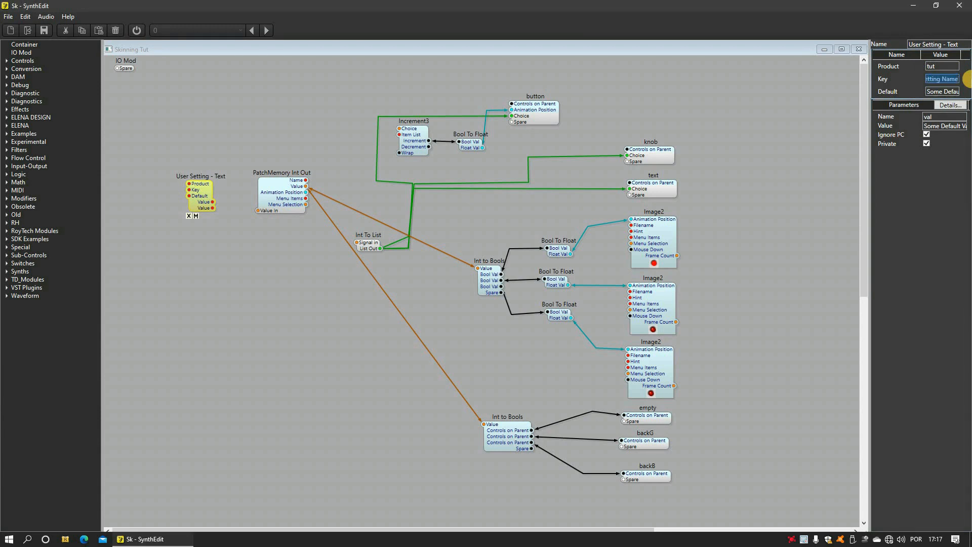
{"action": "type", "text": "skin"}
{"action": "key", "text": "Return"}
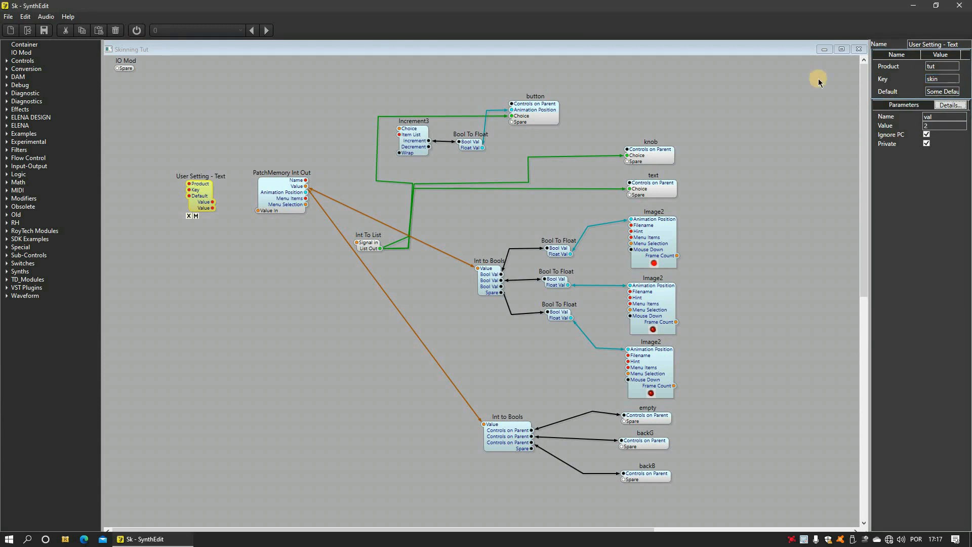
Insert a Text To Int module above PatchMemory Int Out and wire it between User Setting - Text's first Value and Increment3's Choice.
{"action": "mouse_move", "coordinate": [266, 307]}
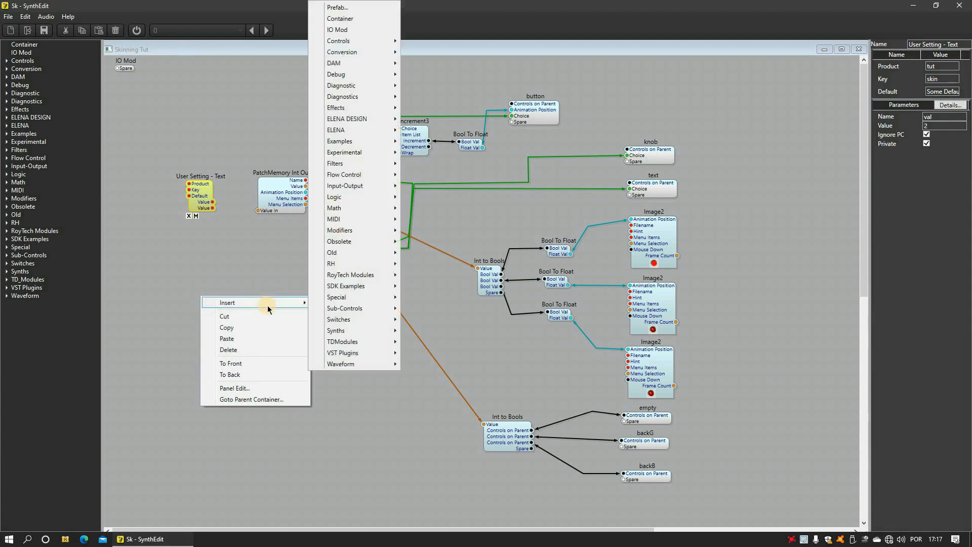
{"action": "mouse_move", "coordinate": [362, 308]}
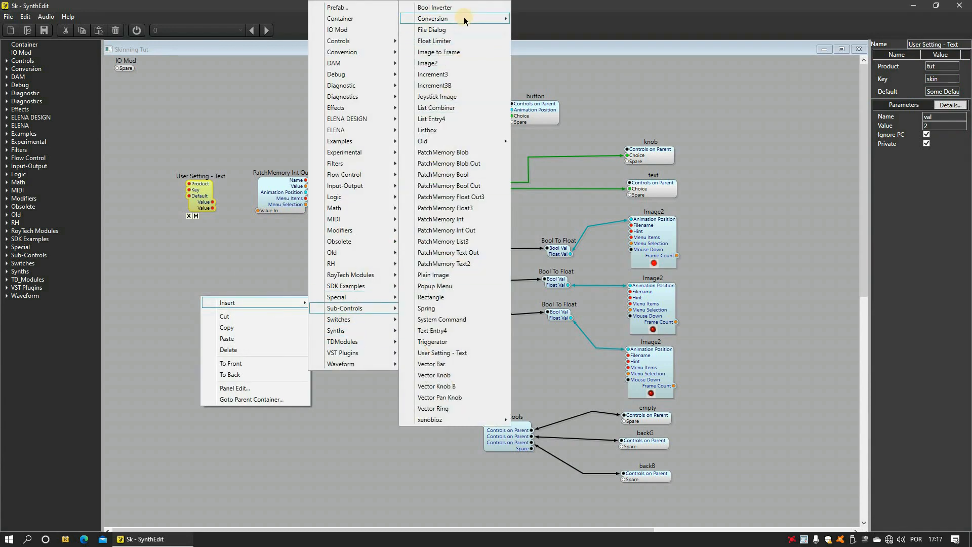
{"action": "mouse_move", "coordinate": [465, 19]}
{"action": "left_click", "coordinate": [554, 286]}
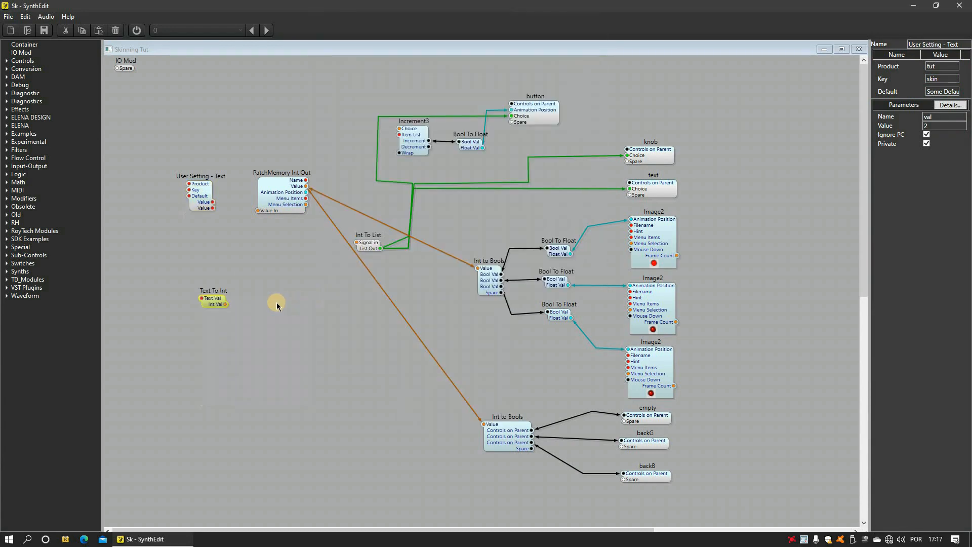
{"action": "left_click_drag", "start_coordinate": [216, 293], "coordinate": [254, 152]}
{"action": "left_click_drag", "start_coordinate": [215, 202], "coordinate": [399, 129]}
Insert a second Text To Int, wiring User Setting - Text's second Value through it to PatchMemory Int Out's Value In and Int To List's Signal in.
{"action": "right_click", "coordinate": [264, 298]}
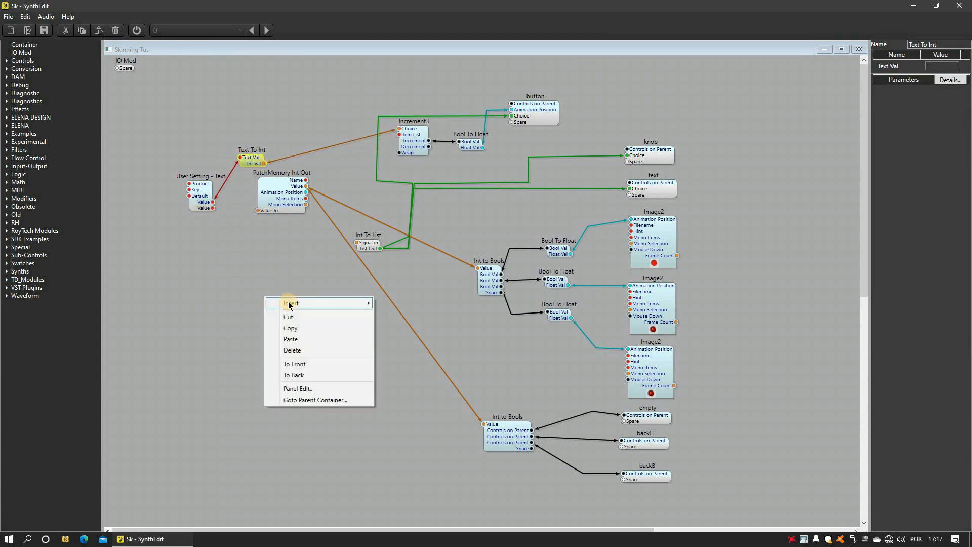
{"action": "mouse_move", "coordinate": [292, 303]}
{"action": "mouse_move", "coordinate": [427, 56]}
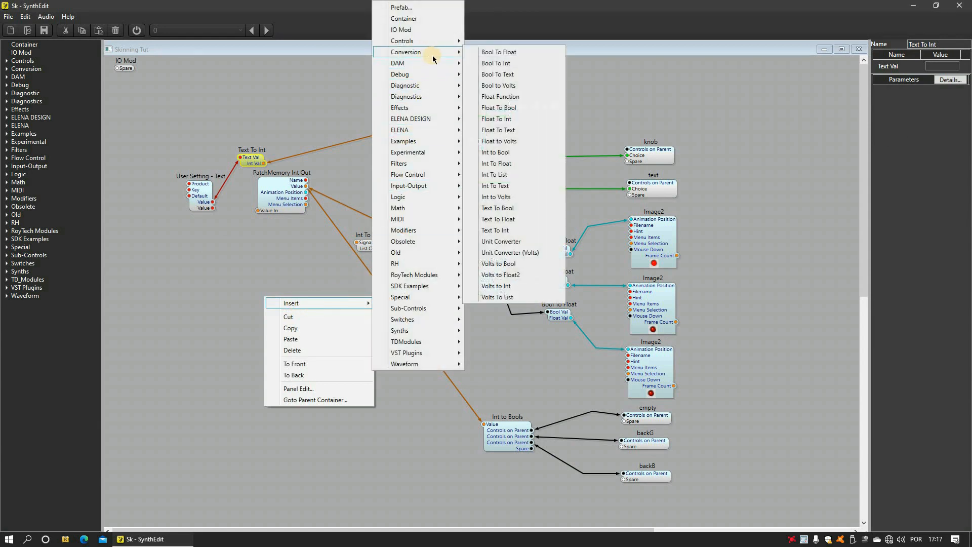
{"action": "left_click", "coordinate": [500, 231]}
{"action": "left_click_drag", "start_coordinate": [284, 292], "coordinate": [267, 259]}
{"action": "left_click_drag", "start_coordinate": [268, 209], "coordinate": [302, 213]}
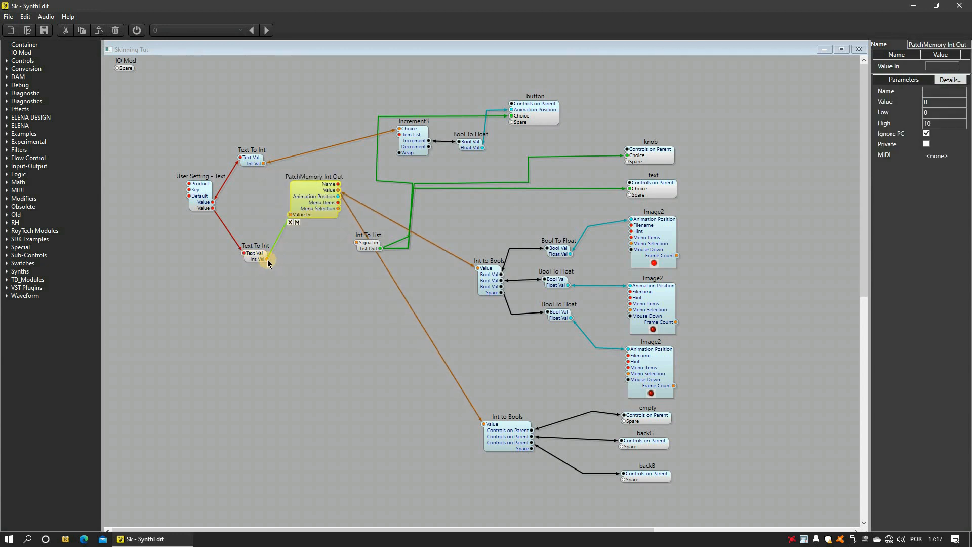
{"action": "left_click_drag", "start_coordinate": [267, 259], "coordinate": [355, 244]}
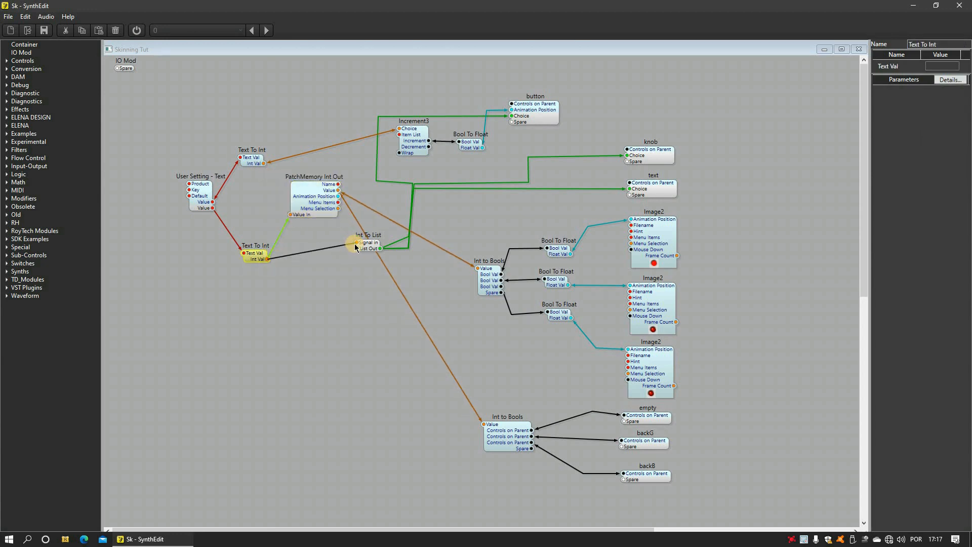
Open the Skinning Tut panel editor and start the audio engine to check which skin the user setting loads.
{"action": "right_click", "coordinate": [312, 403]}
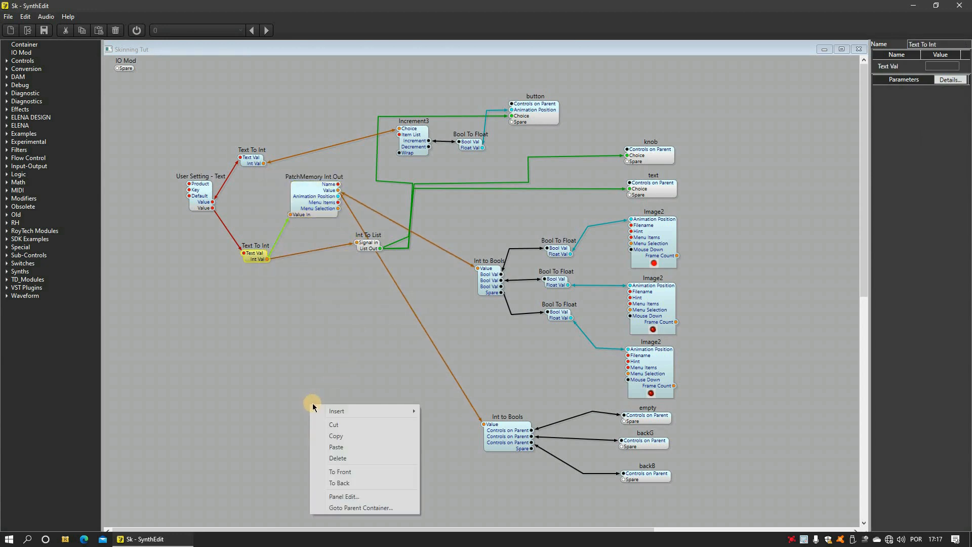
{"action": "left_click", "coordinate": [338, 496]}
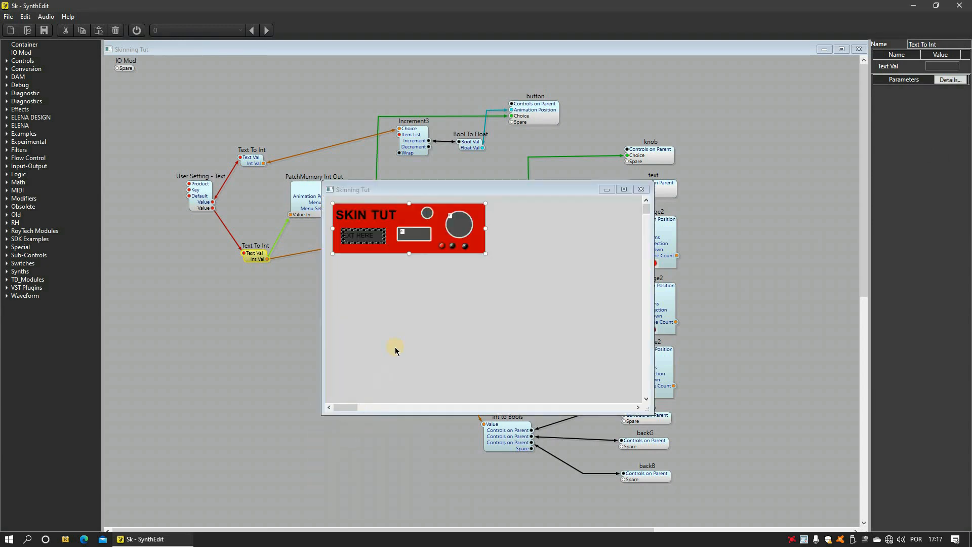
{"action": "left_click", "coordinate": [137, 32]}
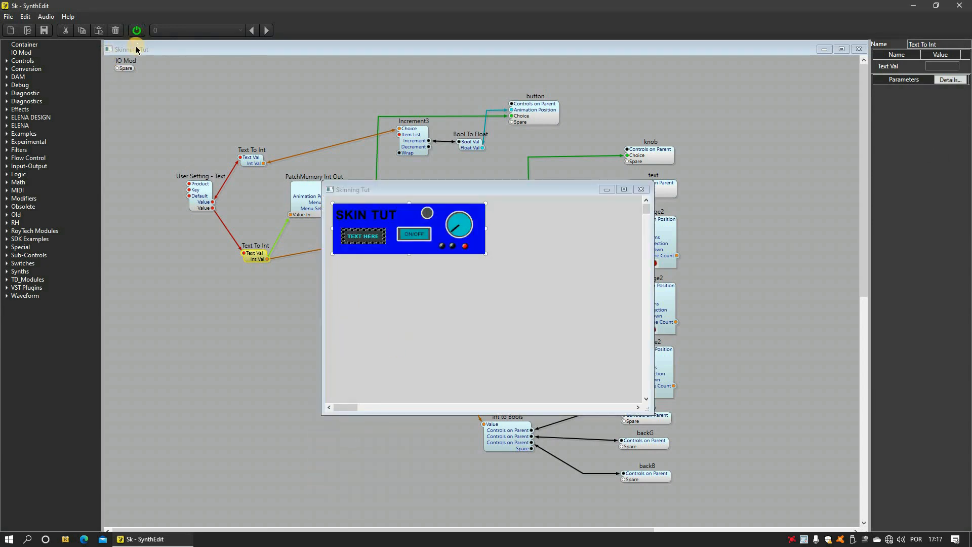
Examine the User Setting - Text module's properties and wiring, and reopen the panel editor to review the skin.
{"action": "left_click", "coordinate": [195, 199]}
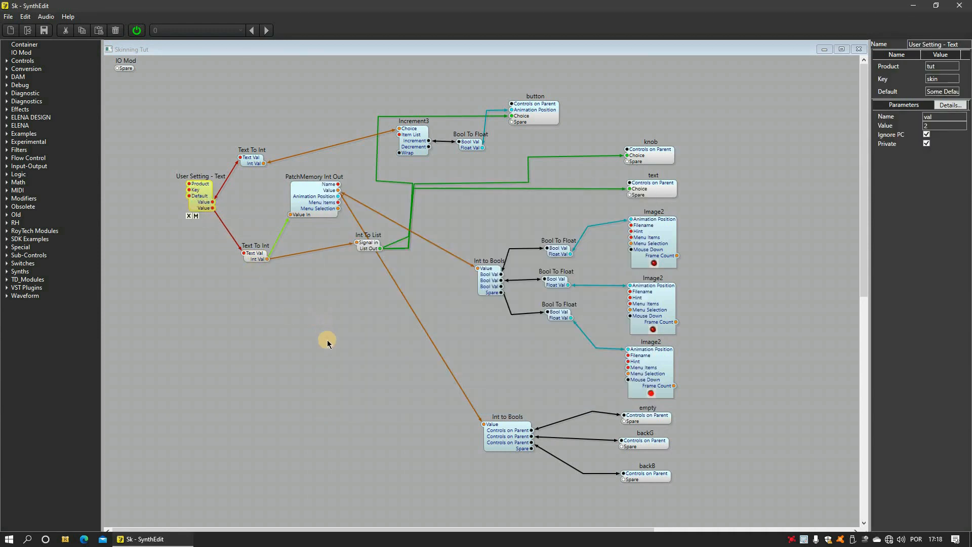
{"action": "right_click", "coordinate": [323, 387]}
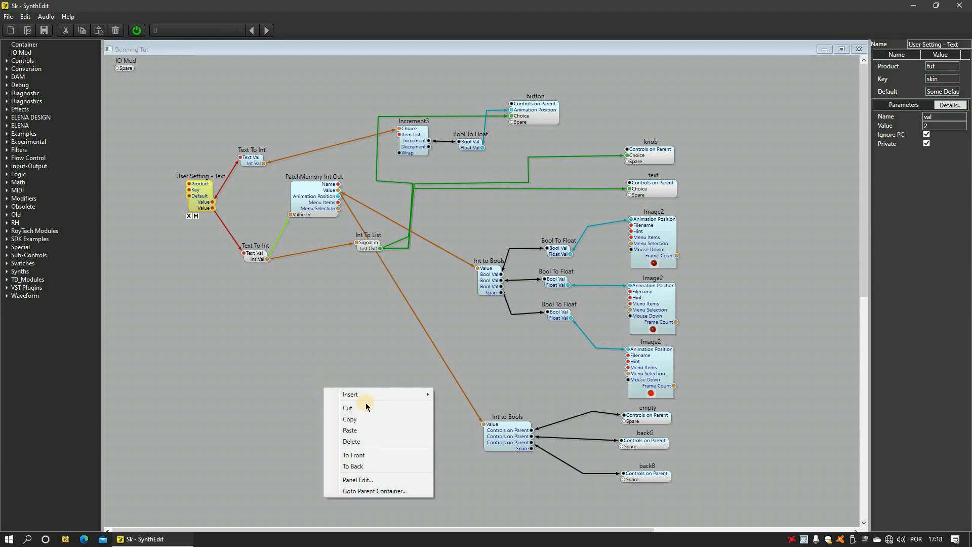
{"action": "left_click", "coordinate": [381, 476]}
{"action": "left_click", "coordinate": [455, 322]}
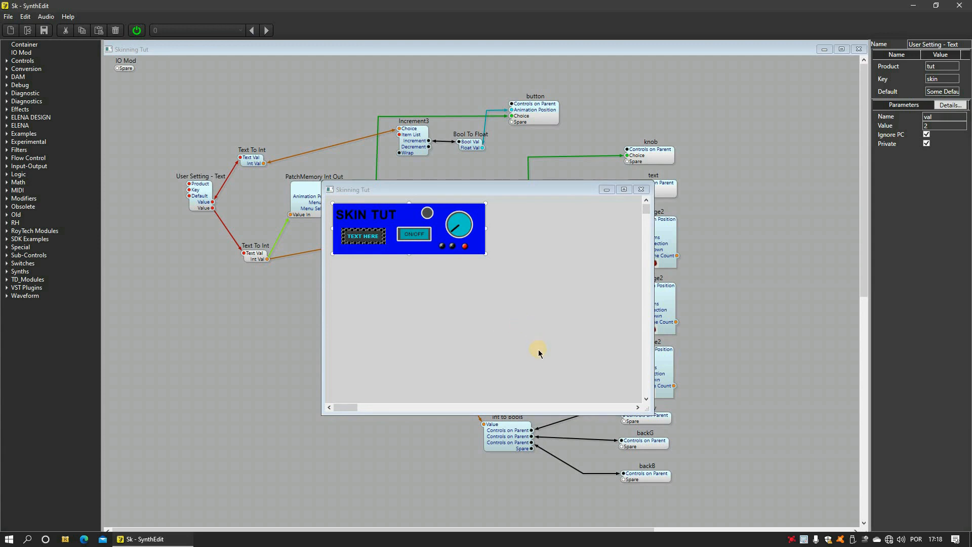
{"action": "left_click", "coordinate": [805, 539]}
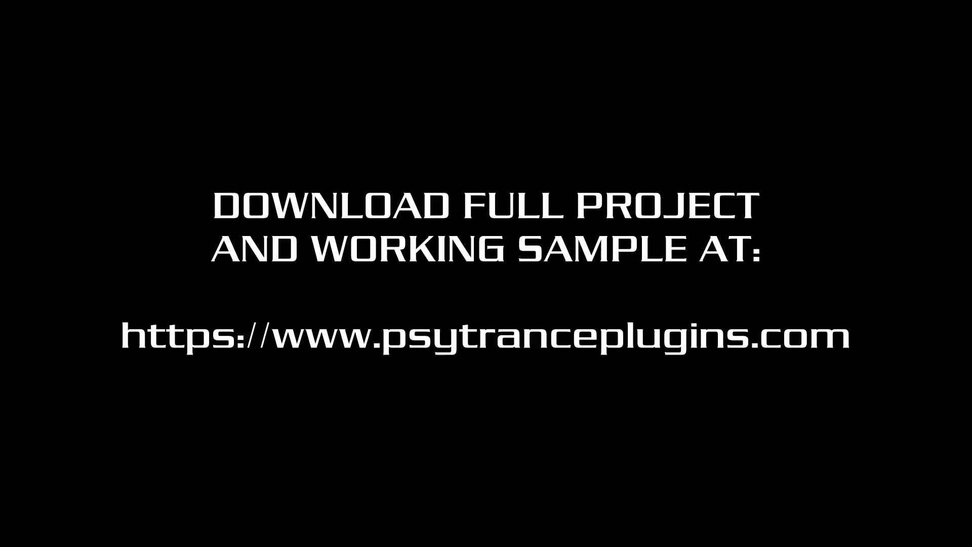